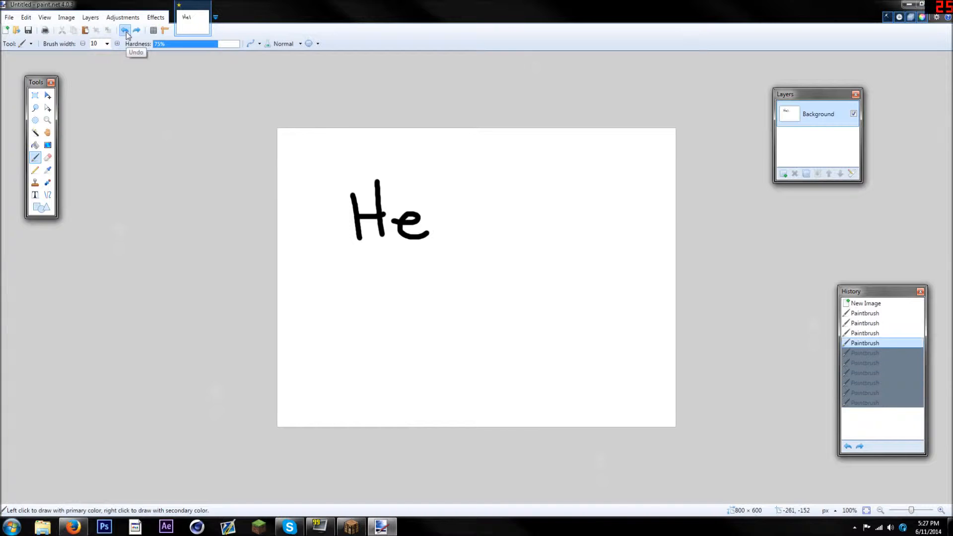
{"action": "left_click", "coordinate": [125, 31]}
{"action": "left_click", "coordinate": [125, 31]}
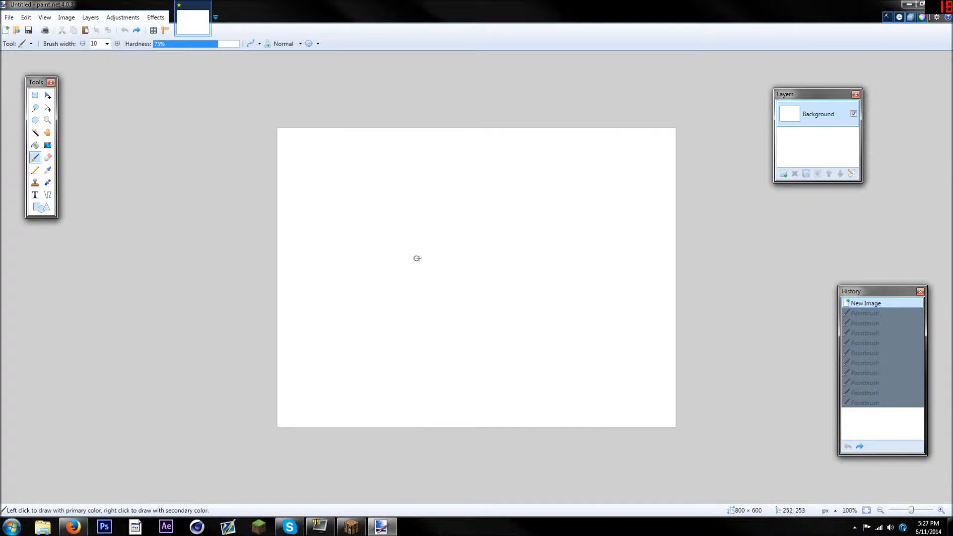
Open the Minecraft face image jono2120.png from the desktop as a separate image instead of adding it as a layer
{"action": "mouse_move", "coordinate": [317, 7]}
{"action": "left_mouse_down"}
{"action": "mouse_move", "coordinate": [373, 33]}
{"action": "mouse_move", "coordinate": [485, 32]}
{"action": "left_mouse_up"}
{"action": "double_click", "coordinate": [174, 63]}
{"action": "scroll", "coordinate": [398, 258], "scroll_direction": "up", "scroll_amount": 4}
{"action": "scroll", "coordinate": [432, 260], "scroll_direction": "down", "scroll_amount": 4}
{"action": "scroll", "coordinate": [432, 260], "scroll_direction": "up", "scroll_amount": 2}
{"action": "left_click", "coordinate": [686, 28]}
{"action": "double_click", "coordinate": [564, 46]}
{"action": "left_click_drag", "start_coordinate": [354, 17], "coordinate": [421, 38]}
{"action": "left_click_drag", "start_coordinate": [166, 67], "coordinate": [416, 197]}
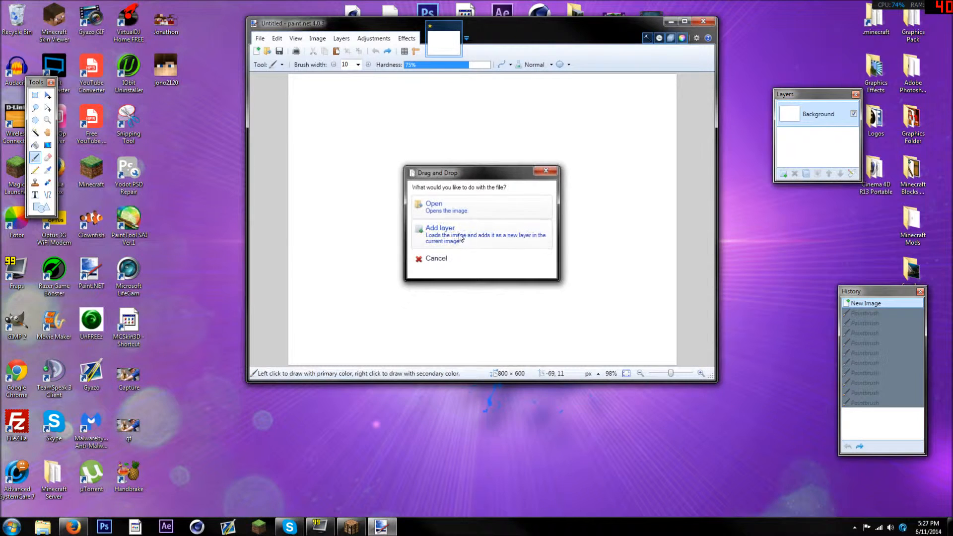
{"action": "left_click", "coordinate": [467, 207]}
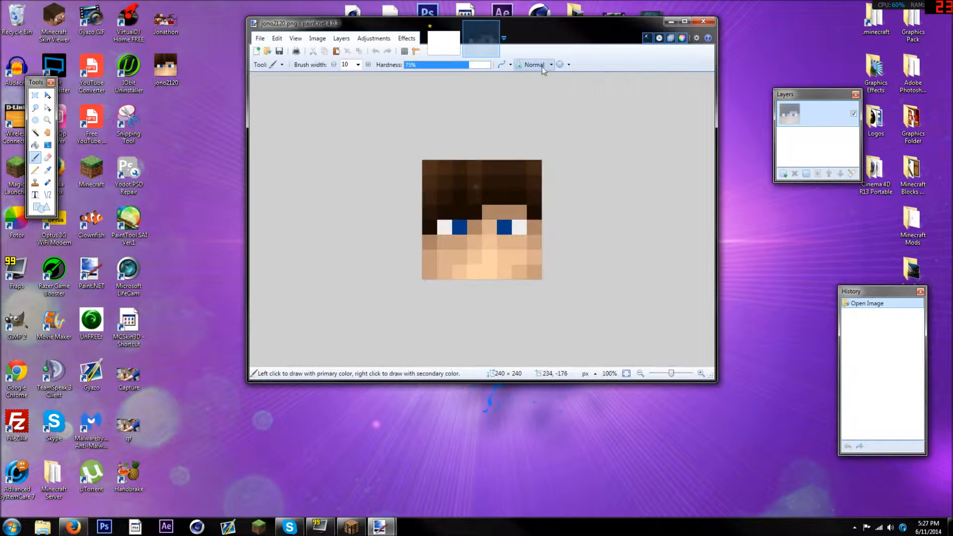
{"action": "left_click_drag", "start_coordinate": [546, 23], "coordinate": [545, 1]}
{"action": "scroll", "coordinate": [532, 301], "scroll_direction": "up", "scroll_amount": 3}
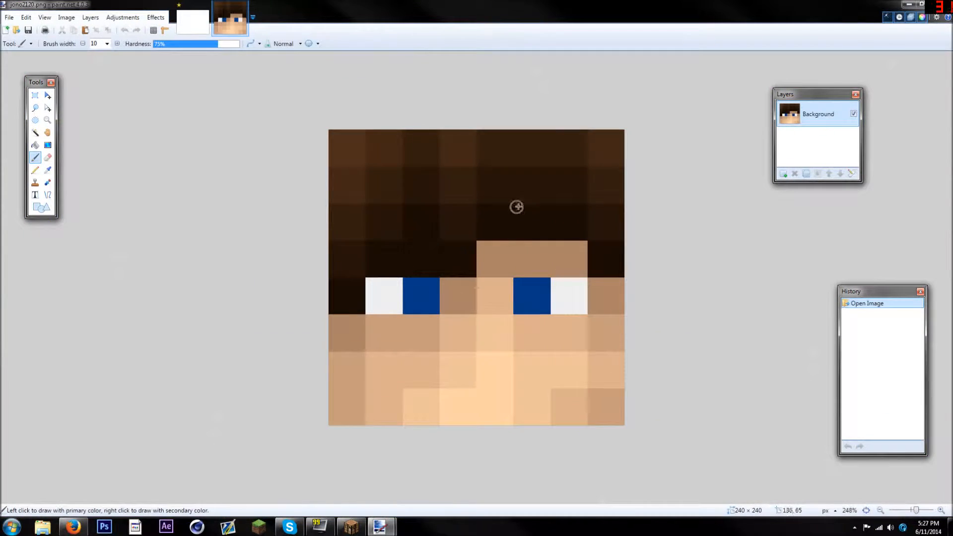
Try paintbrush strokes on the face at brush widths 10 and 4, undoing each test stroke
{"action": "left_click_drag", "start_coordinate": [516, 207], "coordinate": [422, 262]}
{"action": "left_click", "coordinate": [124, 30]}
{"action": "left_click", "coordinate": [107, 44]}
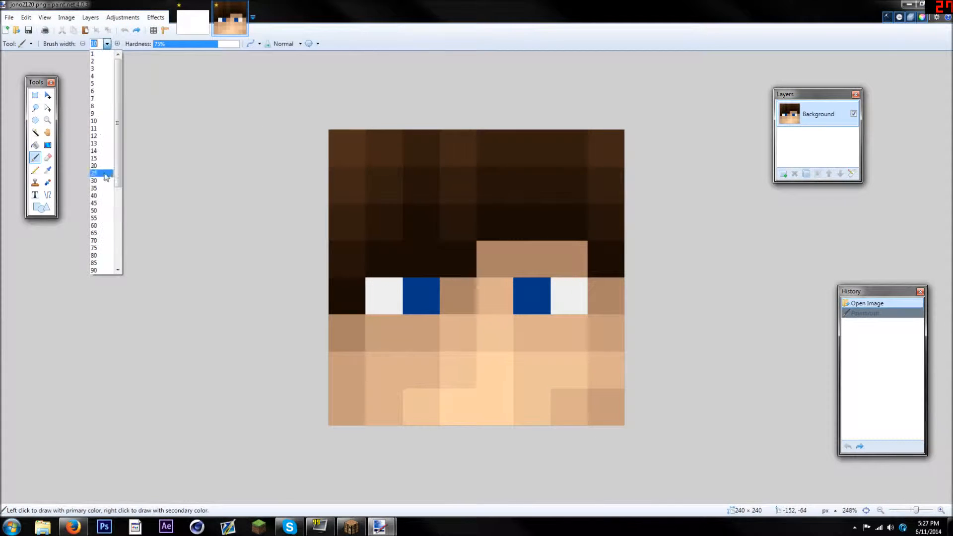
{"action": "left_click", "coordinate": [109, 75]}
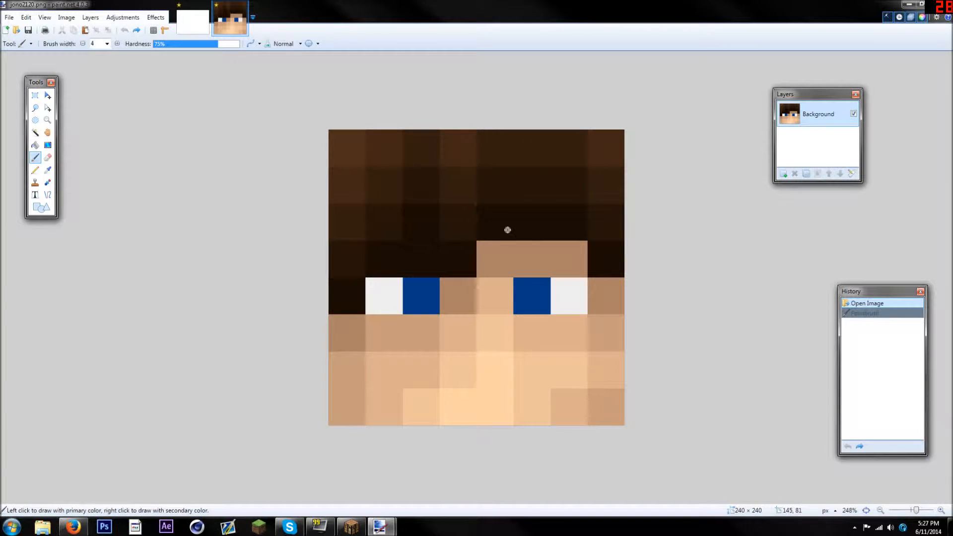
{"action": "left_click_drag", "start_coordinate": [507, 229], "coordinate": [487, 245]}
{"action": "left_click", "coordinate": [124, 30]}
{"action": "scroll", "coordinate": [450, 195], "scroll_direction": "down", "scroll_amount": 5}
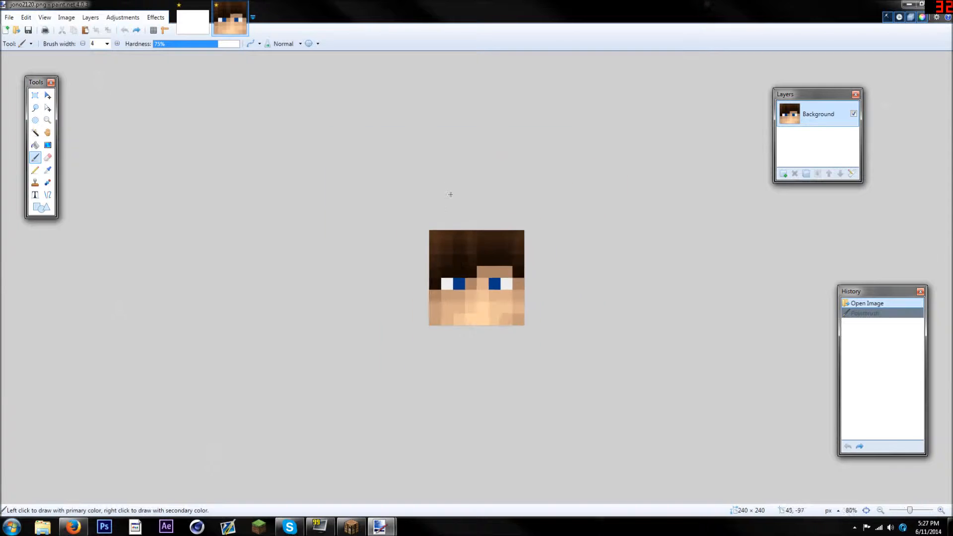
{"action": "scroll", "coordinate": [485, 284], "scroll_direction": "up", "scroll_amount": 5}
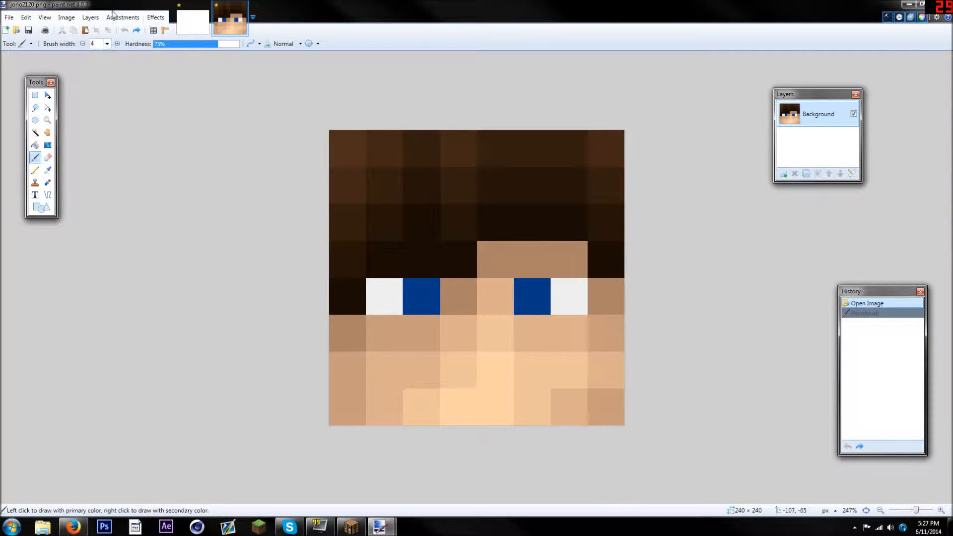
Fade the face with the Brightness / Contrast adjustment at brightness 100 and contrast -70, and add a new layer above it
{"action": "left_click", "coordinate": [116, 18]}
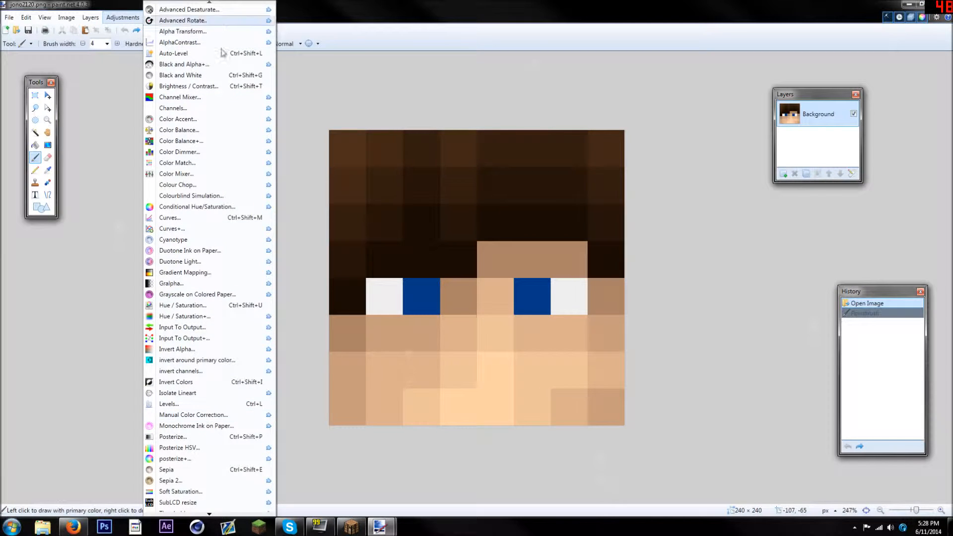
{"action": "left_click", "coordinate": [181, 86]}
{"action": "left_click_drag", "start_coordinate": [452, 245], "coordinate": [506, 245]}
{"action": "left_click_drag", "start_coordinate": [453, 271], "coordinate": [416, 271]}
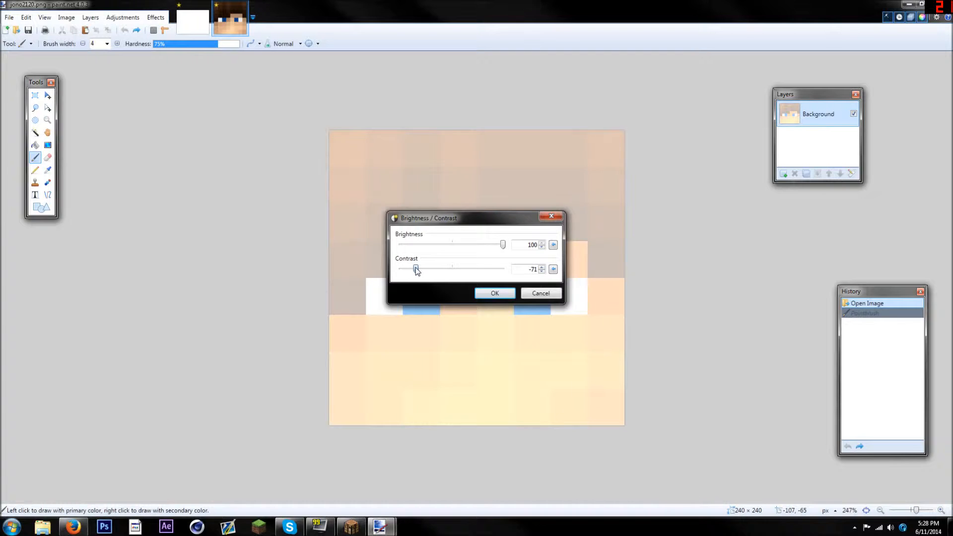
{"action": "left_click", "coordinate": [494, 293]}
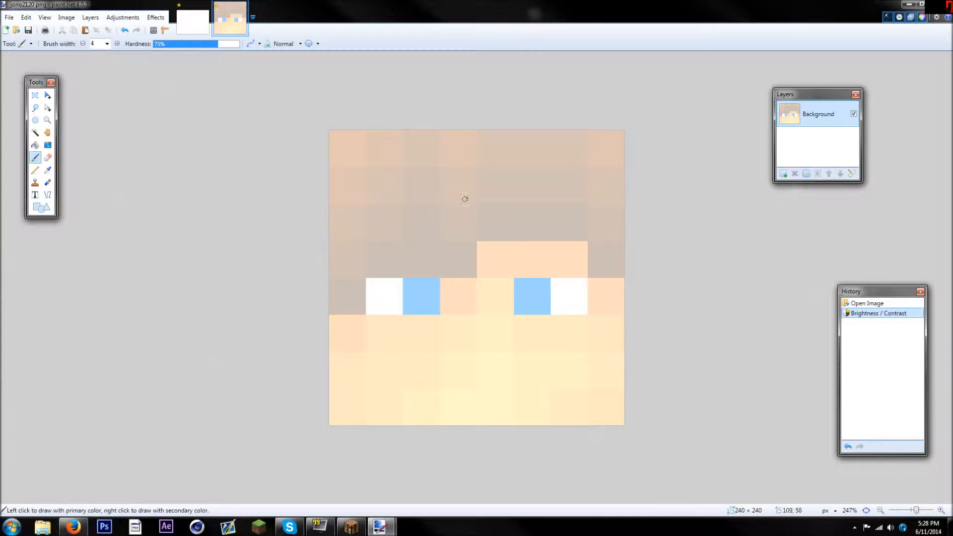
{"action": "left_click", "coordinate": [783, 173]}
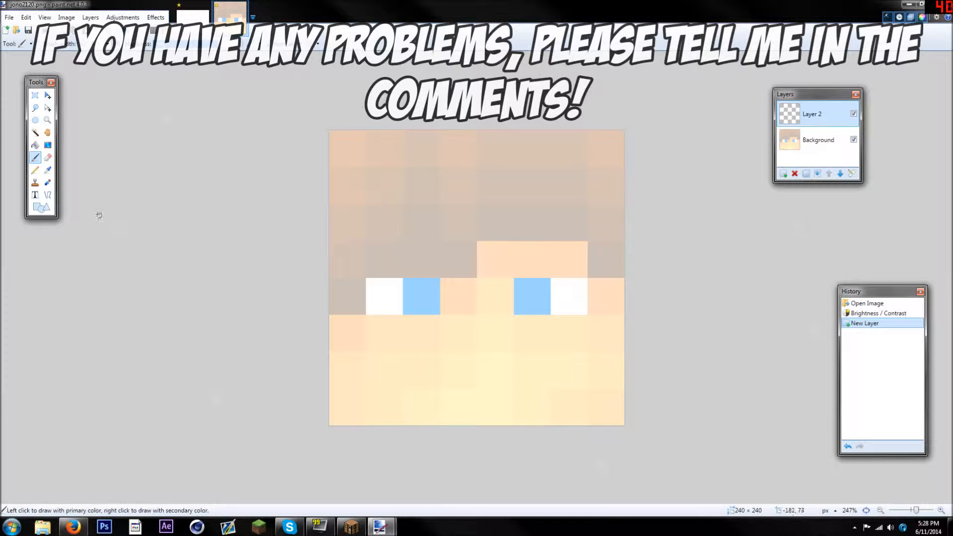
Try to border the face with straight black lines of width 10 along its edges, and undo them
{"action": "left_click", "coordinate": [48, 195]}
{"action": "left_click", "coordinate": [135, 44]}
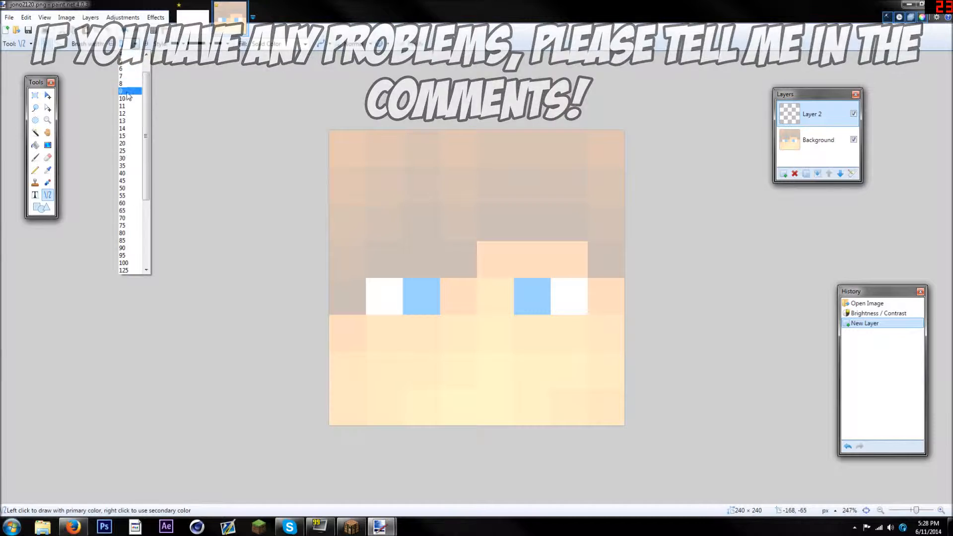
{"action": "left_click", "coordinate": [130, 110]}
{"action": "mouse_move", "coordinate": [330, 125]}
{"action": "left_mouse_down"}
{"action": "mouse_move", "coordinate": [328, 426]}
{"action": "mouse_move", "coordinate": [635, 422]}
{"action": "left_mouse_up"}
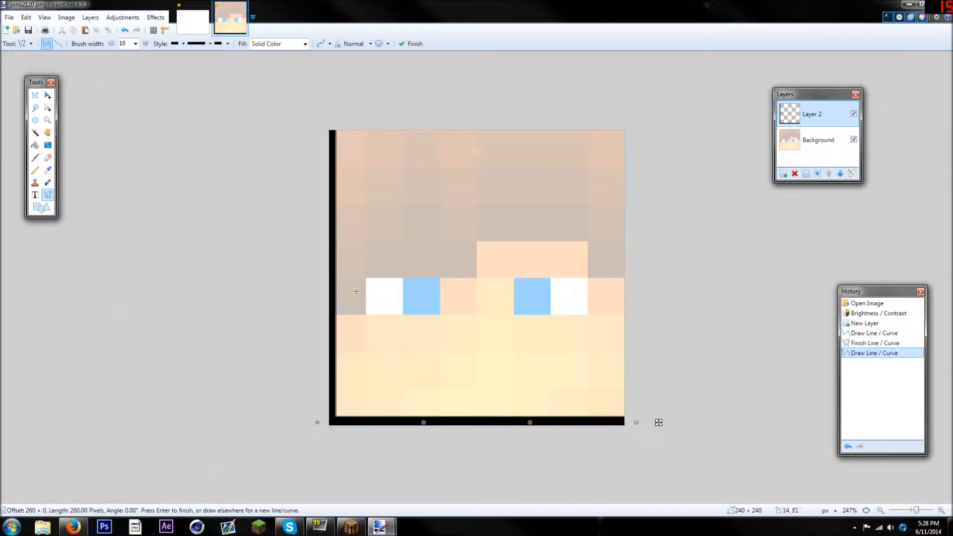
{"action": "left_click", "coordinate": [124, 30]}
{"action": "left_click", "coordinate": [124, 30]}
{"action": "left_click", "coordinate": [124, 30]}
Frame the whole face with a black rectangle outline of width 10, about 240 × 241 pixels, and set the Paintbrush width to 4
{"action": "key", "text": "o"}
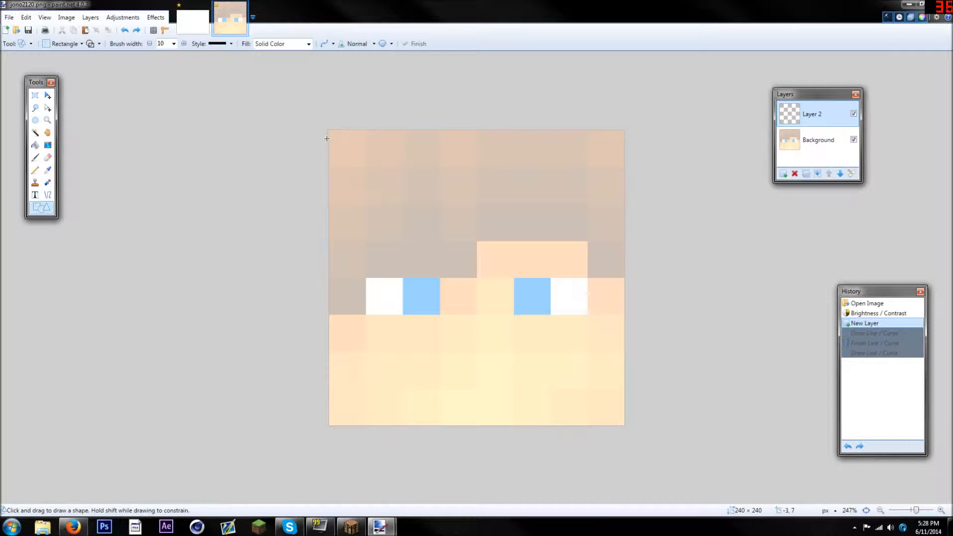
{"action": "mouse_move", "coordinate": [330, 130]}
{"action": "left_mouse_down"}
{"action": "mouse_move", "coordinate": [399, 203]}
{"action": "mouse_move", "coordinate": [524, 305]}
{"action": "mouse_move", "coordinate": [624, 426]}
{"action": "left_mouse_up"}
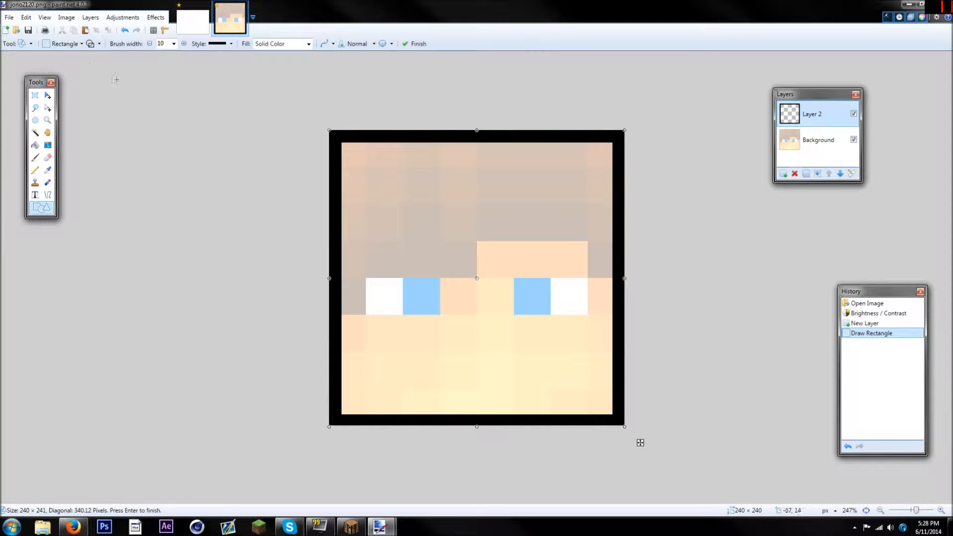
{"action": "left_click", "coordinate": [35, 158]}
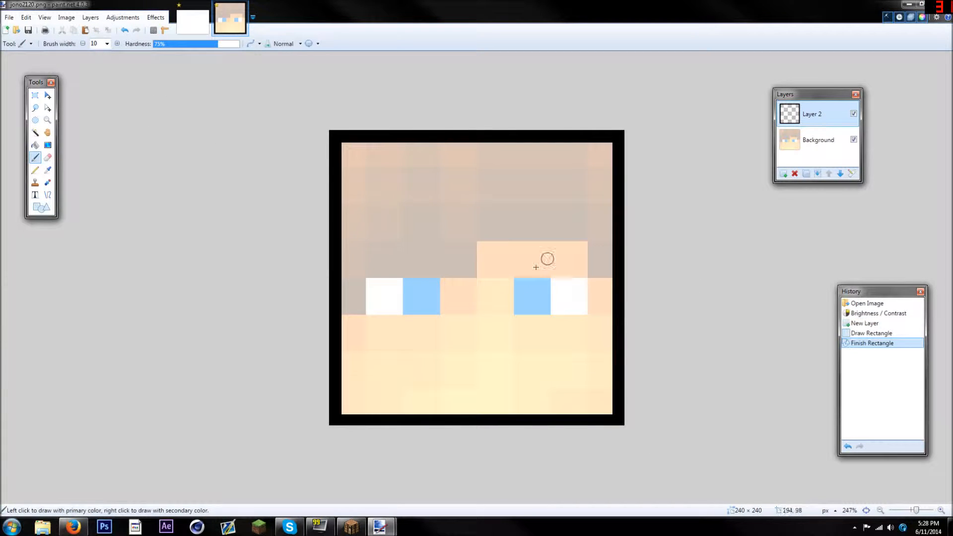
{"action": "left_click", "coordinate": [106, 43]}
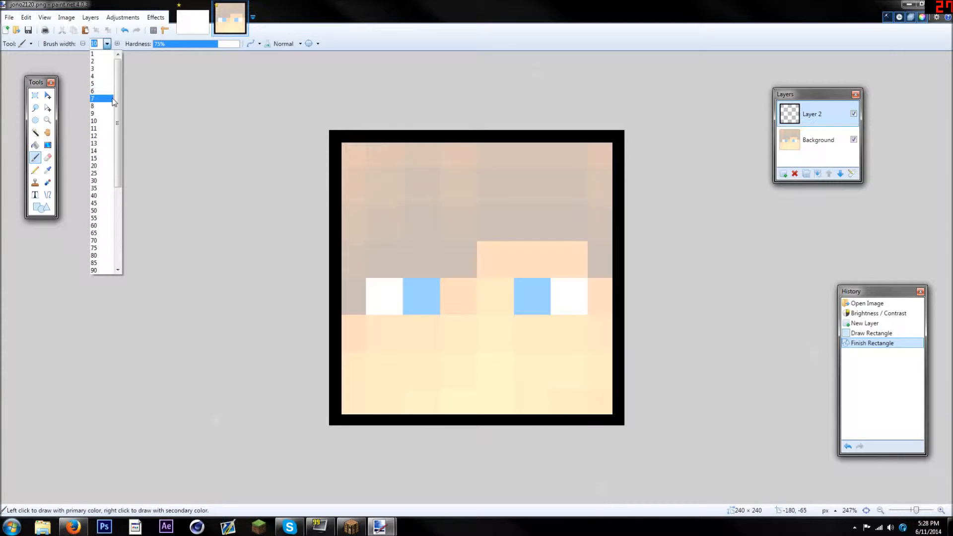
{"action": "left_click", "coordinate": [99, 79]}
Paint a jagged black hairline from a peak above the right eye down to both side borders on the new layer
{"action": "scroll", "coordinate": [593, 267], "scroll_direction": "up", "scroll_amount": 2}
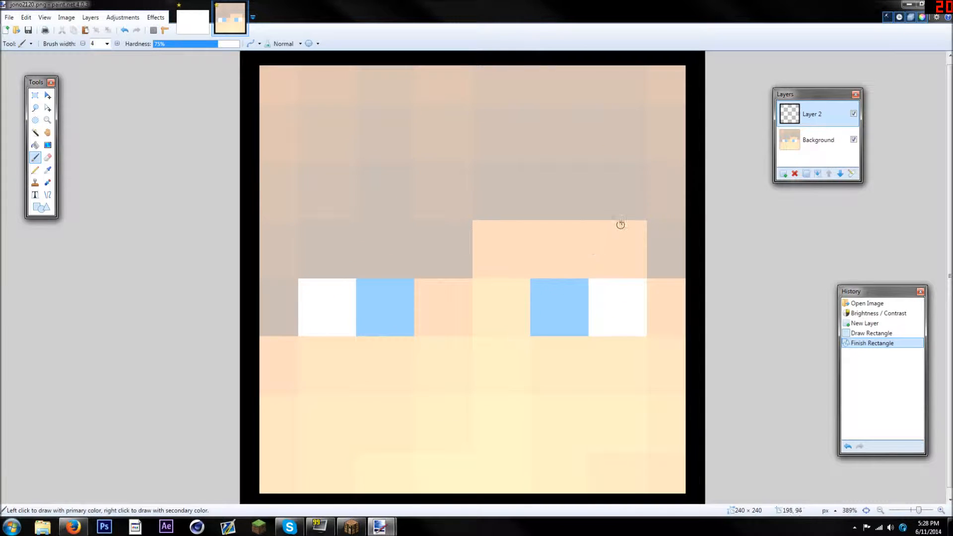
{"action": "scroll", "coordinate": [586, 205], "scroll_direction": "up", "scroll_amount": 1}
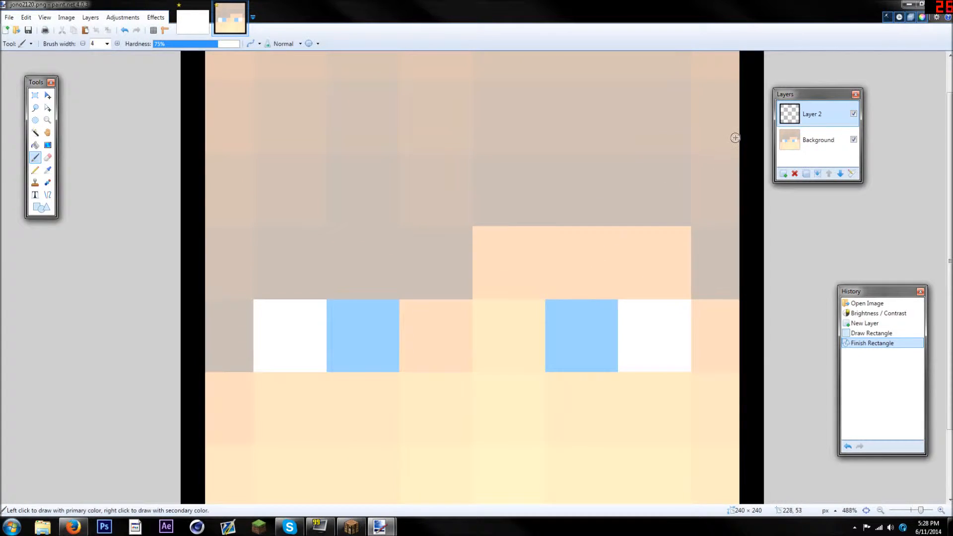
{"action": "mouse_move", "coordinate": [661, 159]}
{"action": "left_mouse_down"}
{"action": "mouse_move", "coordinate": [596, 176]}
{"action": "mouse_move", "coordinate": [559, 235]}
{"action": "mouse_move", "coordinate": [503, 265]}
{"action": "mouse_move", "coordinate": [496, 219]}
{"action": "mouse_move", "coordinate": [466, 257]}
{"action": "mouse_move", "coordinate": [398, 300]}
{"action": "mouse_move", "coordinate": [389, 257]}
{"action": "mouse_move", "coordinate": [295, 356]}
{"action": "mouse_move", "coordinate": [287, 313]}
{"action": "mouse_move", "coordinate": [260, 334]}
{"action": "mouse_move", "coordinate": [245, 398]}
{"action": "mouse_move", "coordinate": [199, 445]}
{"action": "left_mouse_up"}
{"action": "mouse_move", "coordinate": [663, 158]}
{"action": "left_mouse_down"}
{"action": "mouse_move", "coordinate": [661, 222]}
{"action": "mouse_move", "coordinate": [648, 267]}
{"action": "mouse_move", "coordinate": [683, 254]}
{"action": "mouse_move", "coordinate": [676, 400]}
{"action": "mouse_move", "coordinate": [715, 390]}
{"action": "mouse_move", "coordinate": [744, 415]}
{"action": "left_mouse_up"}
{"action": "scroll", "coordinate": [739, 278], "scroll_direction": "down", "scroll_amount": 10}
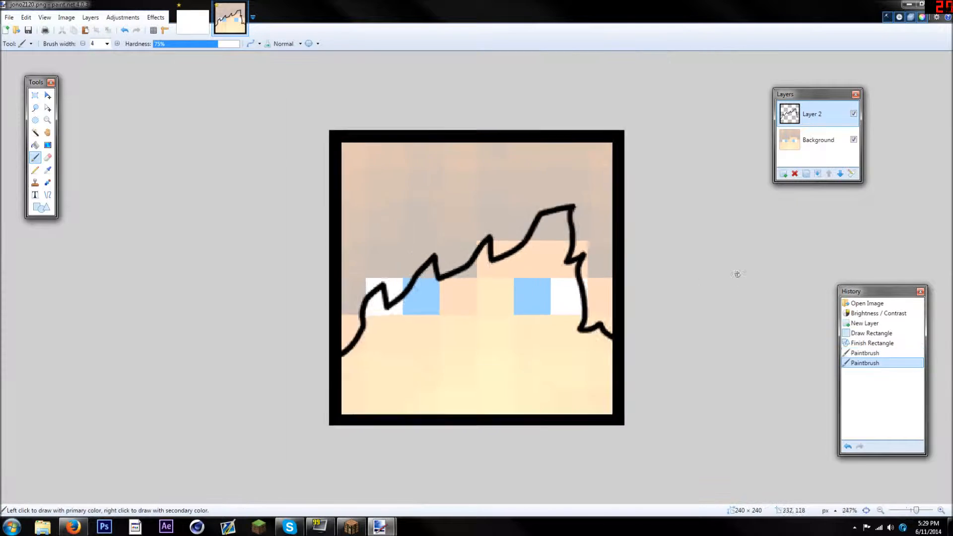
{"action": "scroll", "coordinate": [659, 254], "scroll_direction": "up", "scroll_amount": 5}
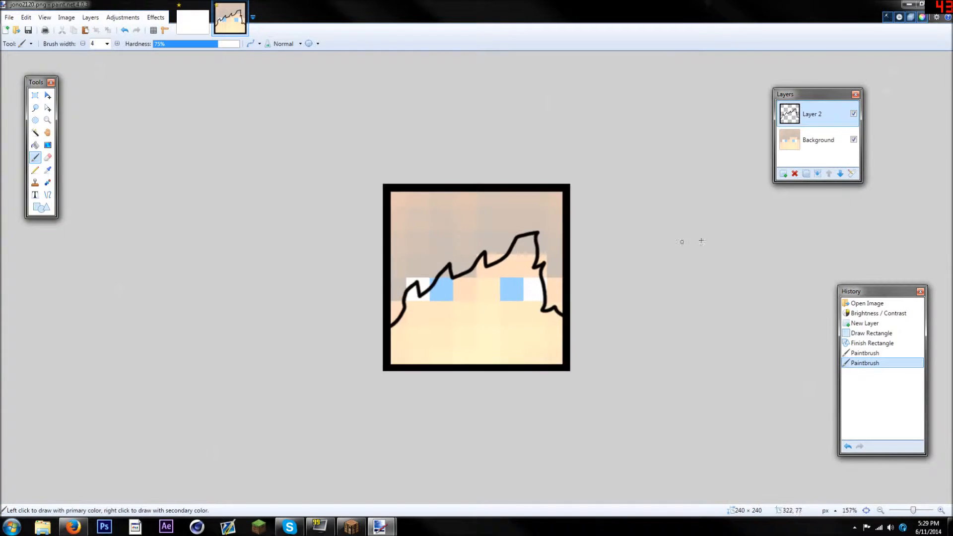
Examine the hairline on its own by hiding the Background layer, and show the layer again
{"action": "left_click", "coordinate": [854, 139]}
{"action": "scroll", "coordinate": [610, 204], "scroll_direction": "down", "scroll_amount": 4}
{"action": "scroll", "coordinate": [612, 215], "scroll_direction": "up", "scroll_amount": 8}
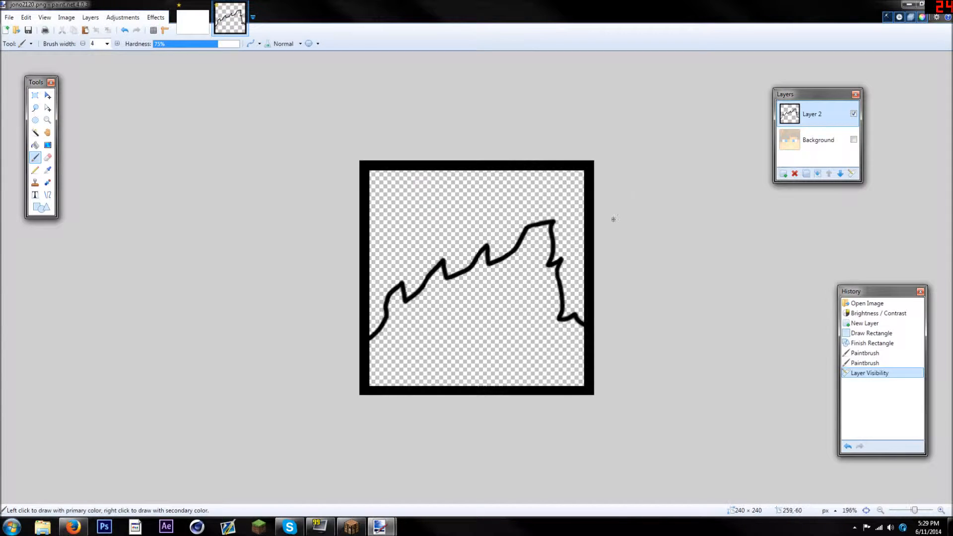
{"action": "left_click", "coordinate": [853, 140]}
{"action": "scroll", "coordinate": [139, 81], "scroll_direction": "down", "scroll_amount": 1}
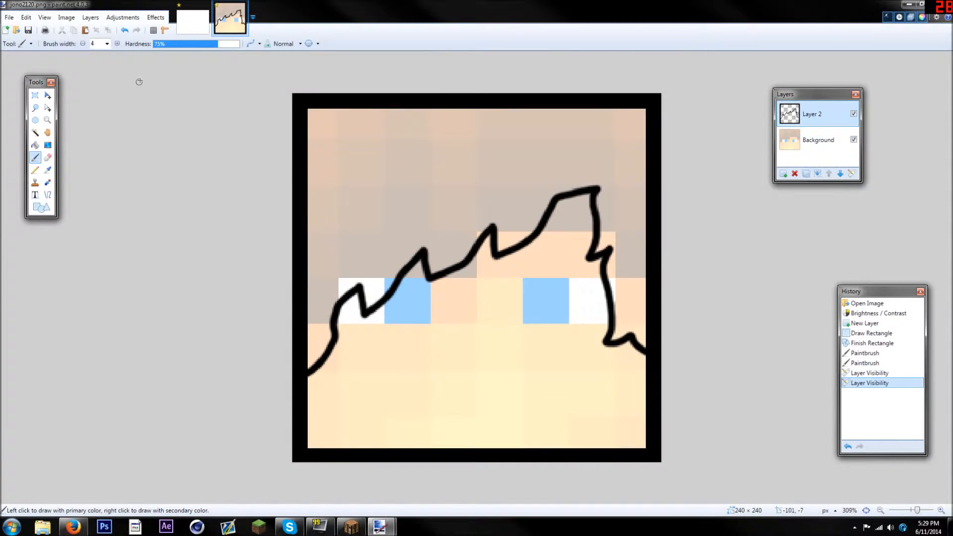
Undo the first hairline back to the finished border, and undo the stray rectangle drawn on the forehead
{"action": "left_click", "coordinate": [125, 30]}
{"action": "left_click", "coordinate": [125, 30]}
{"action": "left_click", "coordinate": [125, 30]}
{"action": "left_click", "coordinate": [125, 31]}
{"action": "left_click", "coordinate": [124, 31]}
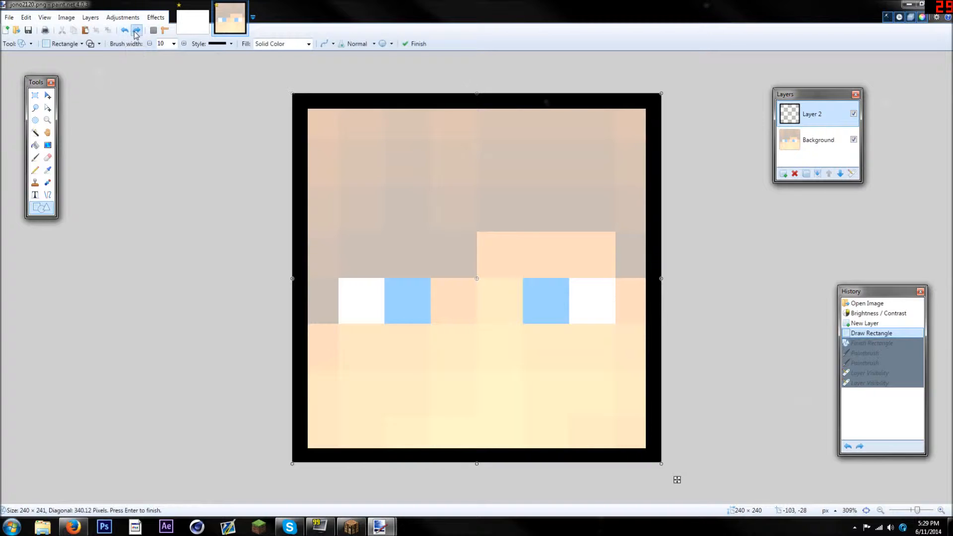
{"action": "left_click", "coordinate": [137, 30]}
{"action": "scroll", "coordinate": [754, 235], "scroll_direction": "up", "scroll_amount": 2}
{"action": "left_click_drag", "start_coordinate": [678, 194], "coordinate": [618, 232]}
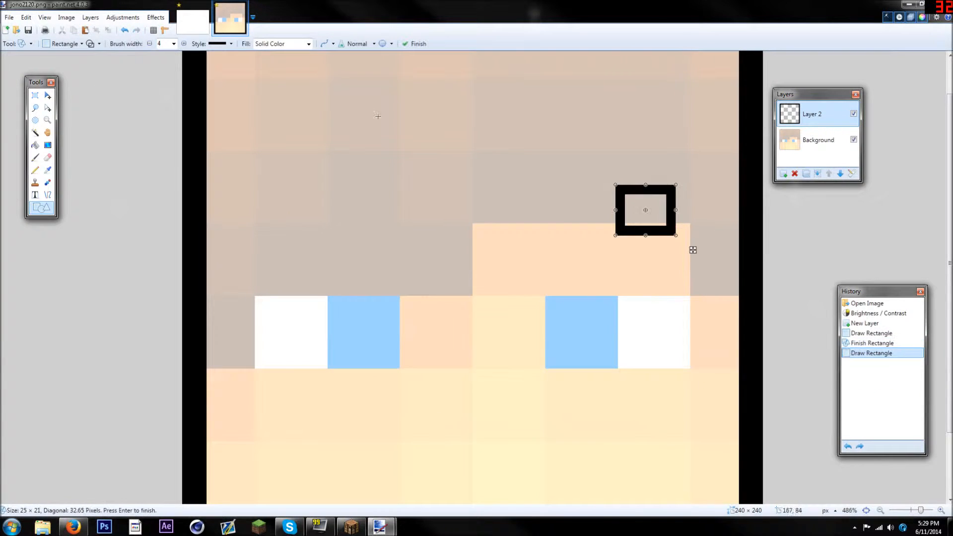
{"action": "key", "text": "ctrl+z"}
Paint a swept black fringe with pointed tufts from above the right eye to the left border and down the right side
{"action": "left_click", "coordinate": [33, 157]}
{"action": "mouse_move", "coordinate": [668, 183]}
{"action": "left_mouse_down"}
{"action": "mouse_move", "coordinate": [630, 225]}
{"action": "mouse_move", "coordinate": [546, 224]}
{"action": "mouse_move", "coordinate": [474, 273]}
{"action": "mouse_move", "coordinate": [431, 255]}
{"action": "mouse_move", "coordinate": [317, 342]}
{"action": "mouse_move", "coordinate": [303, 305]}
{"action": "mouse_move", "coordinate": [204, 391]}
{"action": "left_mouse_up"}
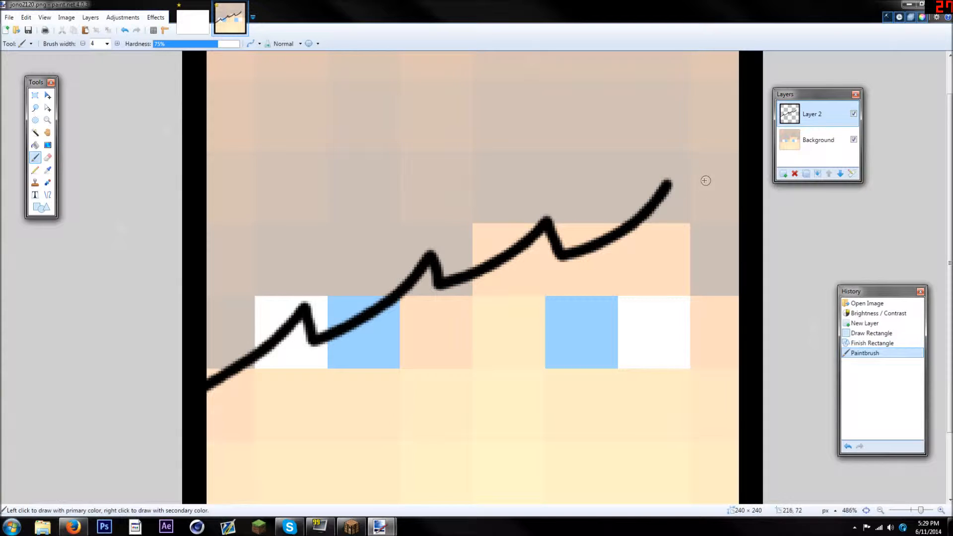
{"action": "mouse_move", "coordinate": [669, 184]}
{"action": "left_mouse_down"}
{"action": "mouse_move", "coordinate": [668, 237]}
{"action": "mouse_move", "coordinate": [647, 302]}
{"action": "mouse_move", "coordinate": [680, 294]}
{"action": "mouse_move", "coordinate": [682, 310]}
{"action": "mouse_move", "coordinate": [649, 394]}
{"action": "mouse_move", "coordinate": [708, 404]}
{"action": "mouse_move", "coordinate": [663, 459]}
{"action": "mouse_move", "coordinate": [751, 476]}
{"action": "left_mouse_up"}
{"action": "scroll", "coordinate": [667, 290], "scroll_direction": "down", "scroll_amount": 7}
{"action": "scroll", "coordinate": [689, 240], "scroll_direction": "up", "scroll_amount": 3}
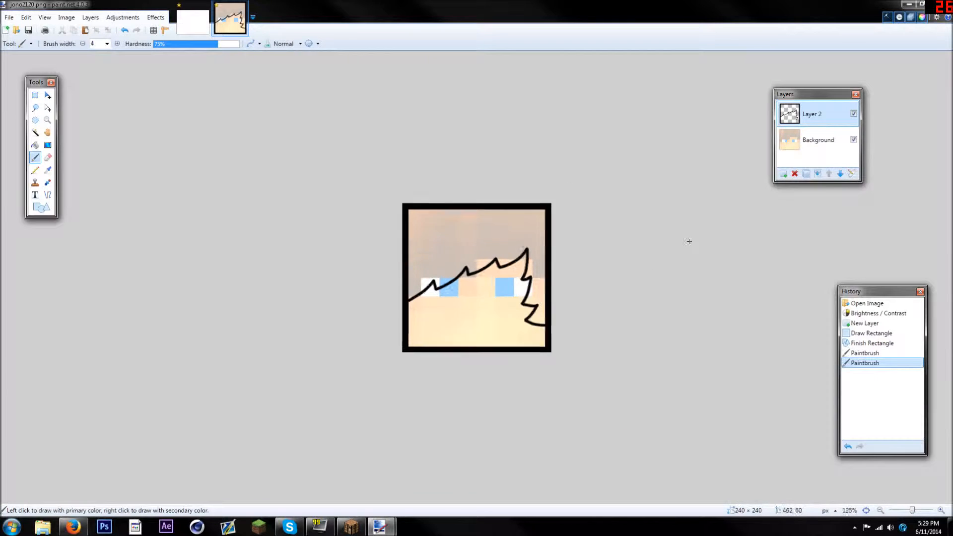
Examine the swept fringe without the face by hiding the Background layer and showing it again
{"action": "left_click", "coordinate": [853, 139]}
{"action": "scroll", "coordinate": [645, 238], "scroll_direction": "down", "scroll_amount": 5}
{"action": "scroll", "coordinate": [694, 223], "scroll_direction": "up", "scroll_amount": 5}
{"action": "left_click", "coordinate": [853, 139]}
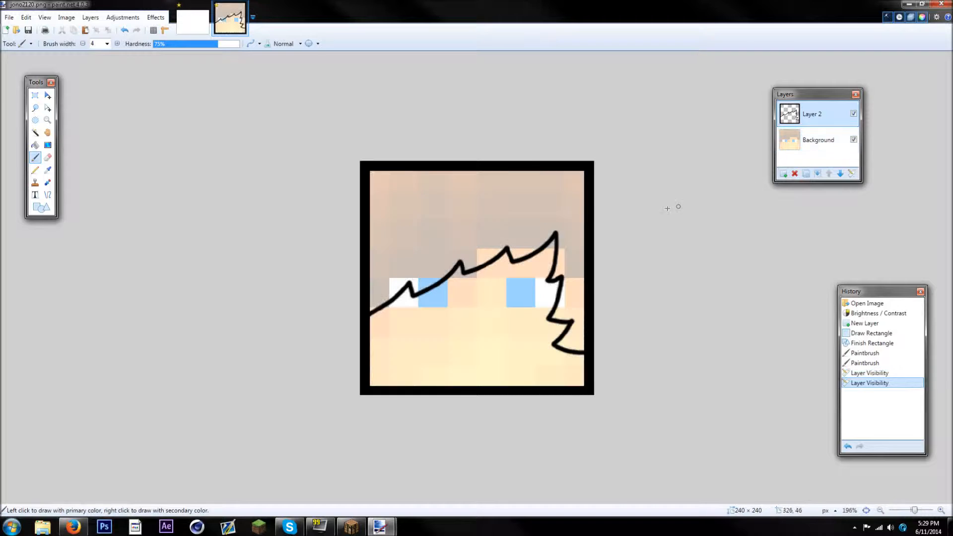
{"action": "scroll", "coordinate": [600, 198], "scroll_direction": "up", "scroll_amount": 3}
Undo the swept fringe strokes and return to the empty bordered layer
{"action": "left_click", "coordinate": [124, 31]}
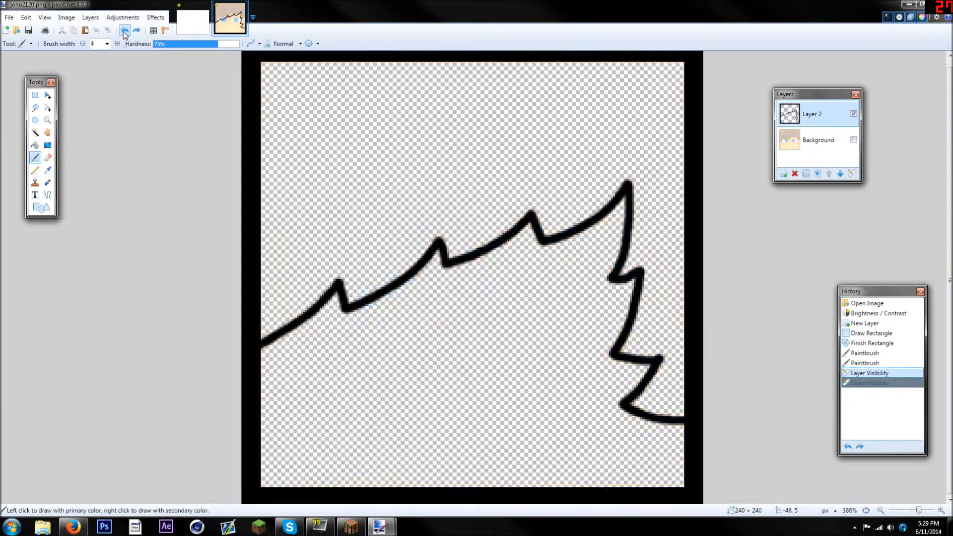
{"action": "left_click", "coordinate": [124, 31]}
{"action": "left_click", "coordinate": [124, 31]}
{"action": "left_click", "coordinate": [124, 31]}
{"action": "left_click", "coordinate": [124, 31]}
{"action": "left_click", "coordinate": [136, 30]}
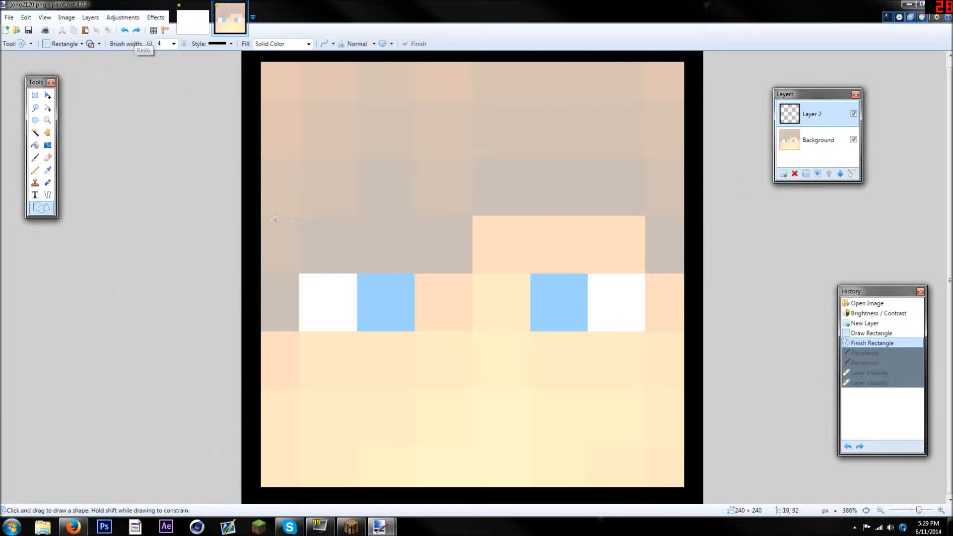
Paint a spiky black fringe across the forehead and down both sides with the Paintbrush at width 4, and preview it without the Background layer
{"action": "left_click", "coordinate": [34, 158]}
{"action": "mouse_move", "coordinate": [306, 186]}
{"action": "left_mouse_down"}
{"action": "mouse_move", "coordinate": [323, 198]}
{"action": "mouse_move", "coordinate": [383, 203]}
{"action": "mouse_move", "coordinate": [436, 222]}
{"action": "mouse_move", "coordinate": [491, 265]}
{"action": "mouse_move", "coordinate": [515, 202]}
{"action": "mouse_move", "coordinate": [550, 183]}
{"action": "mouse_move", "coordinate": [613, 254]}
{"action": "mouse_move", "coordinate": [647, 349]}
{"action": "mouse_move", "coordinate": [685, 314]}
{"action": "left_mouse_up"}
{"action": "mouse_move", "coordinate": [307, 186]}
{"action": "left_mouse_down"}
{"action": "mouse_move", "coordinate": [307, 256]}
{"action": "mouse_move", "coordinate": [290, 238]}
{"action": "mouse_move", "coordinate": [313, 330]}
{"action": "mouse_move", "coordinate": [279, 328]}
{"action": "mouse_move", "coordinate": [276, 363]}
{"action": "mouse_move", "coordinate": [250, 353]}
{"action": "left_mouse_up"}
{"action": "scroll", "coordinate": [251, 354], "scroll_direction": "down", "scroll_amount": 12}
{"action": "scroll", "coordinate": [308, 323], "scroll_direction": "up", "scroll_amount": 6}
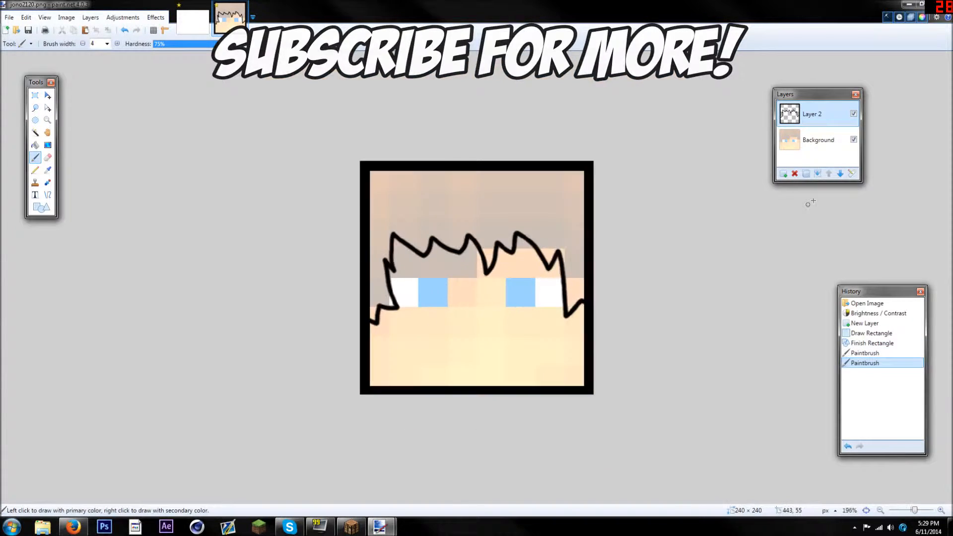
{"action": "left_click", "coordinate": [854, 140]}
{"action": "left_click", "coordinate": [854, 140]}
Draw a black rectangle outline of width 4 around each eye, enclosing its white and blue blocks
{"action": "scroll", "coordinate": [440, 327], "scroll_direction": "up", "scroll_amount": 5}
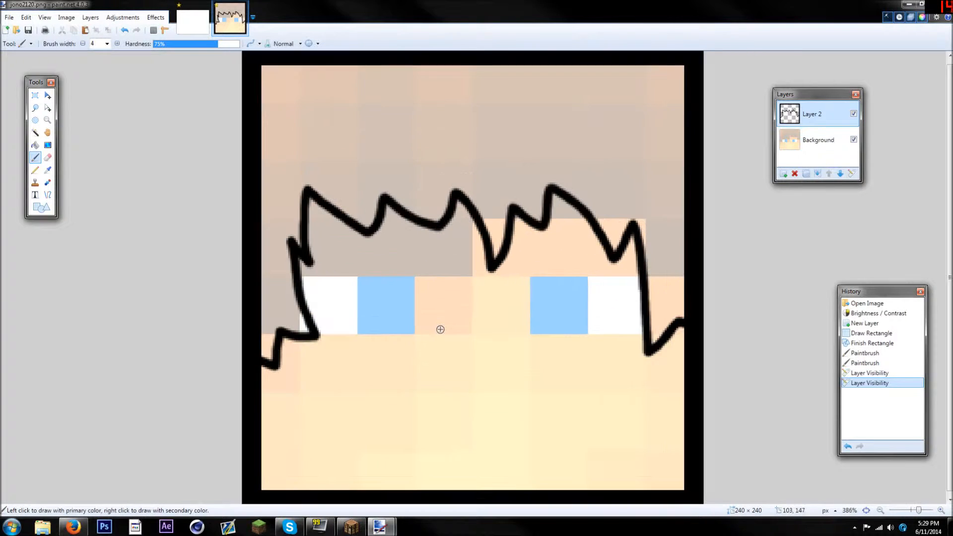
{"action": "left_click", "coordinate": [50, 209]}
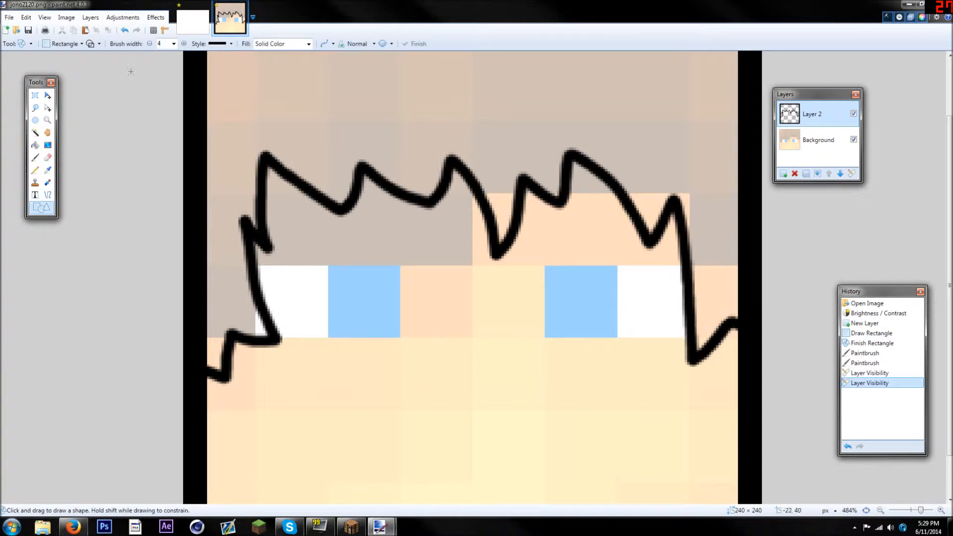
{"action": "mouse_move", "coordinate": [253, 265]}
{"action": "left_mouse_down"}
{"action": "mouse_move", "coordinate": [341, 328]}
{"action": "mouse_move", "coordinate": [404, 342]}
{"action": "left_mouse_up"}
{"action": "left_click_drag", "start_coordinate": [541, 264], "coordinate": [689, 342]}
Erase the parts of both eye outlines that stick out past the hair strokes at the outer corners
{"action": "left_click", "coordinate": [48, 157]}
{"action": "scroll", "coordinate": [177, 249], "scroll_direction": "up", "scroll_amount": 4}
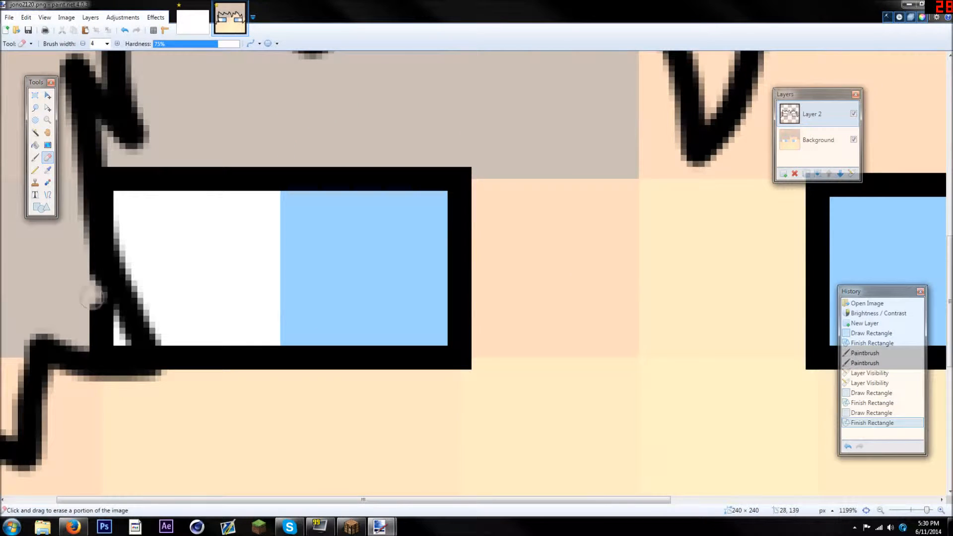
{"action": "mouse_move", "coordinate": [94, 297]}
{"action": "left_mouse_down"}
{"action": "mouse_move", "coordinate": [105, 322]}
{"action": "mouse_move", "coordinate": [74, 317]}
{"action": "mouse_move", "coordinate": [106, 338]}
{"action": "mouse_move", "coordinate": [86, 332]}
{"action": "mouse_move", "coordinate": [118, 337]}
{"action": "left_mouse_up"}
{"action": "left_click", "coordinate": [118, 337]}
{"action": "left_click_drag", "start_coordinate": [417, 500], "coordinate": [532, 500]}
{"action": "scroll", "coordinate": [592, 478], "scroll_direction": "up", "scroll_amount": 2}
{"action": "scroll", "coordinate": [592, 477], "scroll_direction": "down", "scroll_amount": 3}
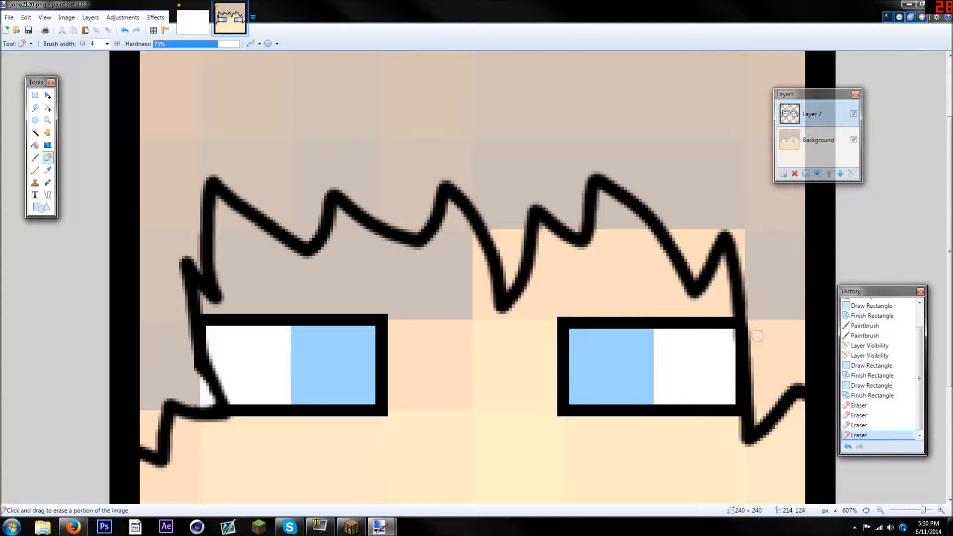
{"action": "scroll", "coordinate": [584, 334], "scroll_direction": "down", "scroll_amount": 6}
{"action": "scroll", "coordinate": [485, 334], "scroll_direction": "up", "scroll_amount": 5}
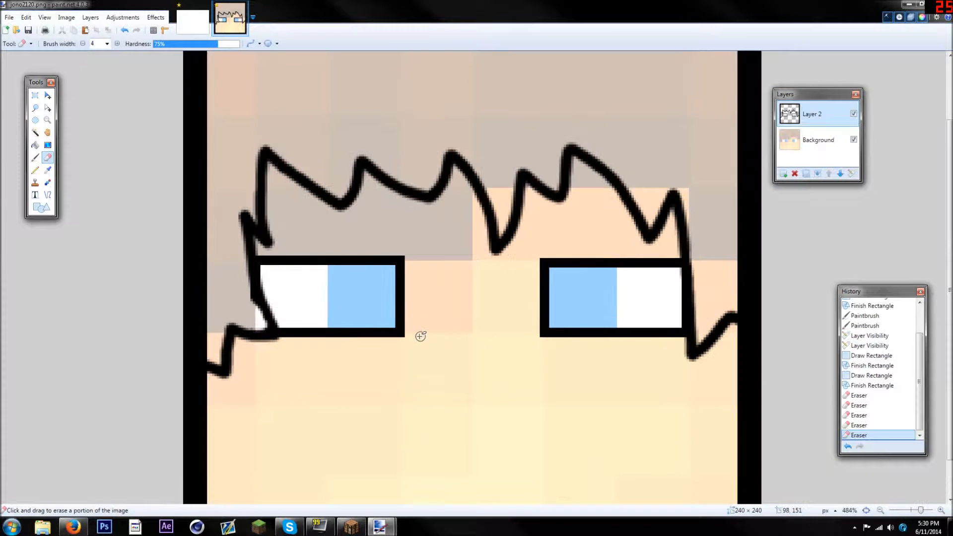
Paint a curved black stroke of width 4 from top to bottom through the blue area of each eye as the pupil's edge
{"action": "left_click", "coordinate": [36, 158]}
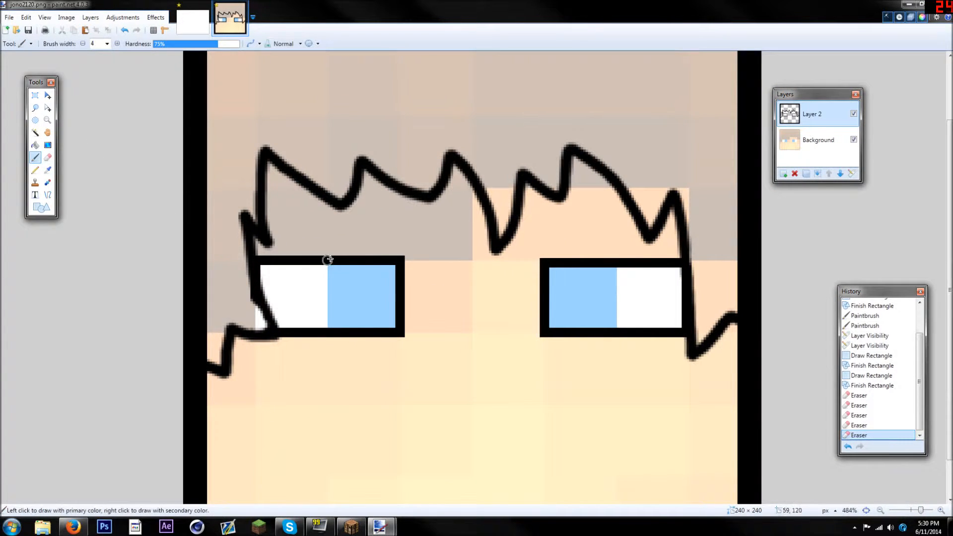
{"action": "scroll", "coordinate": [365, 326], "scroll_direction": "up", "scroll_amount": 2}
{"action": "mouse_move", "coordinate": [317, 219]}
{"action": "left_mouse_down"}
{"action": "mouse_move", "coordinate": [287, 233]}
{"action": "mouse_move", "coordinate": [272, 263]}
{"action": "mouse_move", "coordinate": [279, 331]}
{"action": "left_mouse_up"}
{"action": "mouse_move", "coordinate": [650, 231]}
{"action": "left_mouse_down"}
{"action": "mouse_move", "coordinate": [668, 242]}
{"action": "mouse_move", "coordinate": [672, 334]}
{"action": "left_mouse_up"}
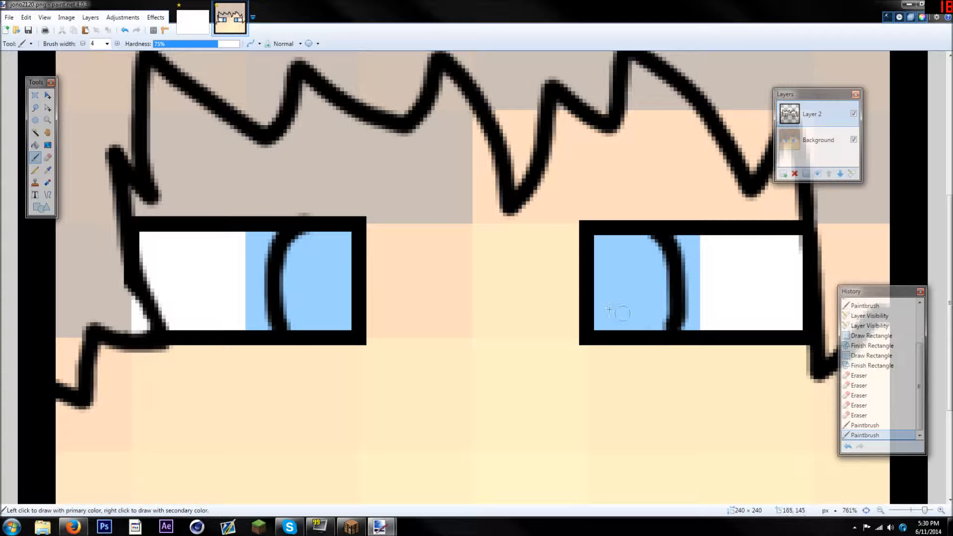
Fill the inner part of each eye with solid black using the Paint Bucket to form the pupils
{"action": "left_click", "coordinate": [34, 145]}
{"action": "left_click", "coordinate": [318, 278]}
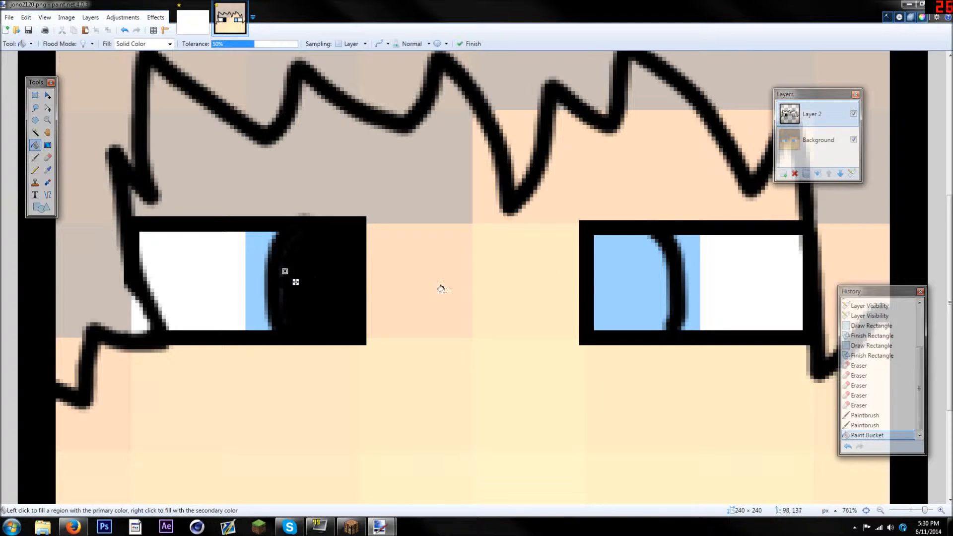
{"action": "left_click", "coordinate": [618, 268]}
Paint over the faint gaps in both pupils, and preview the line art without the Background layer
{"action": "left_click", "coordinate": [35, 157]}
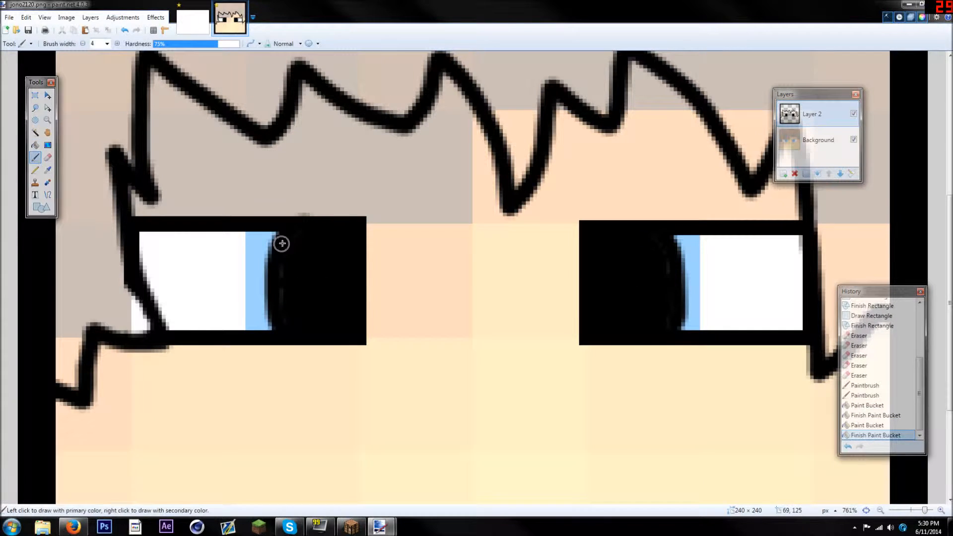
{"action": "left_click", "coordinate": [289, 313]}
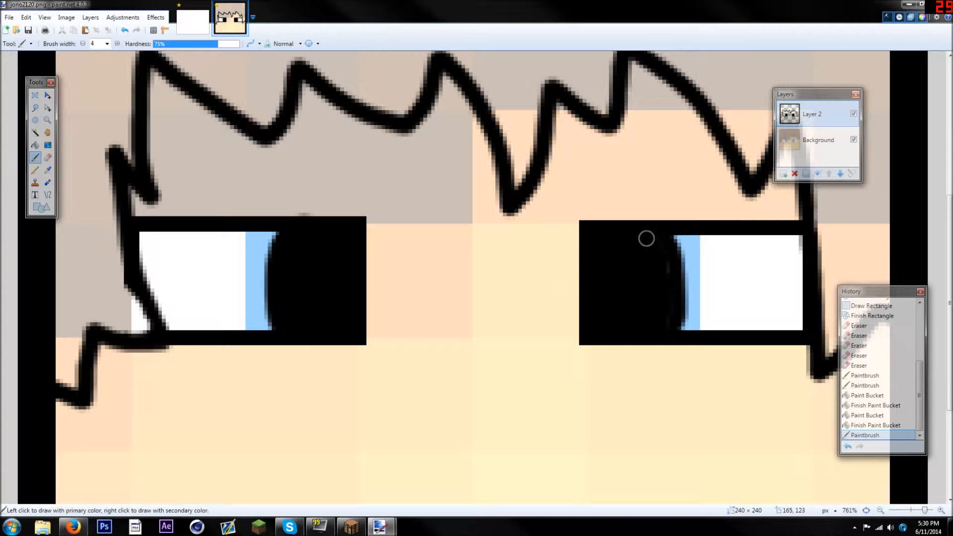
{"action": "left_click", "coordinate": [666, 302]}
{"action": "scroll", "coordinate": [601, 295], "scroll_direction": "down", "scroll_amount": 8}
{"action": "scroll", "coordinate": [500, 261], "scroll_direction": "up", "scroll_amount": 4}
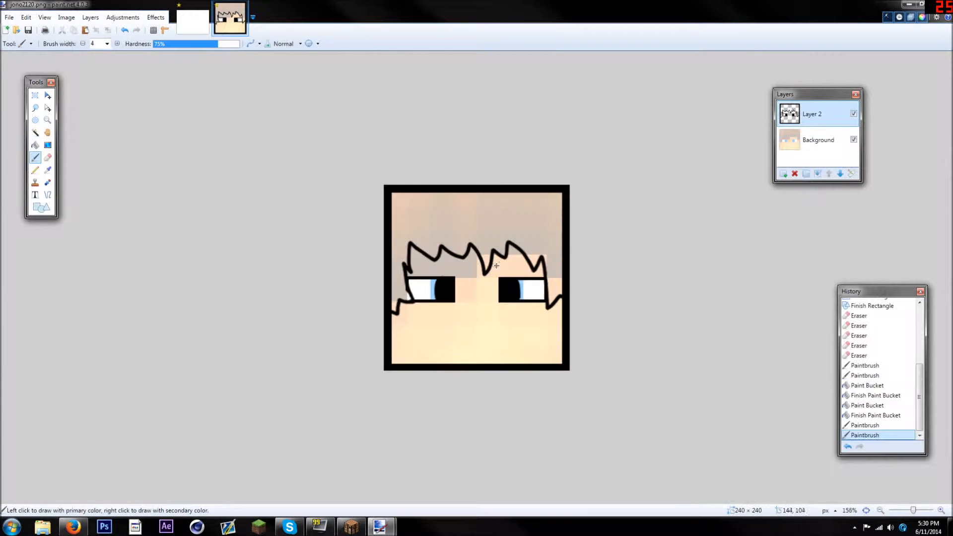
{"action": "left_click", "coordinate": [853, 139]}
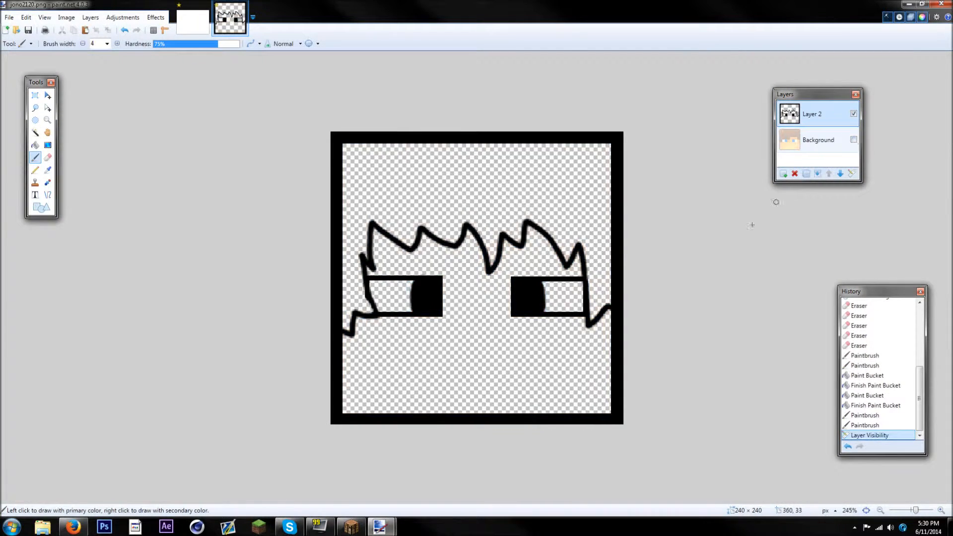
{"action": "scroll", "coordinate": [472, 328], "scroll_direction": "down", "scroll_amount": 9}
{"action": "scroll", "coordinate": [473, 329], "scroll_direction": "up", "scroll_amount": 12}
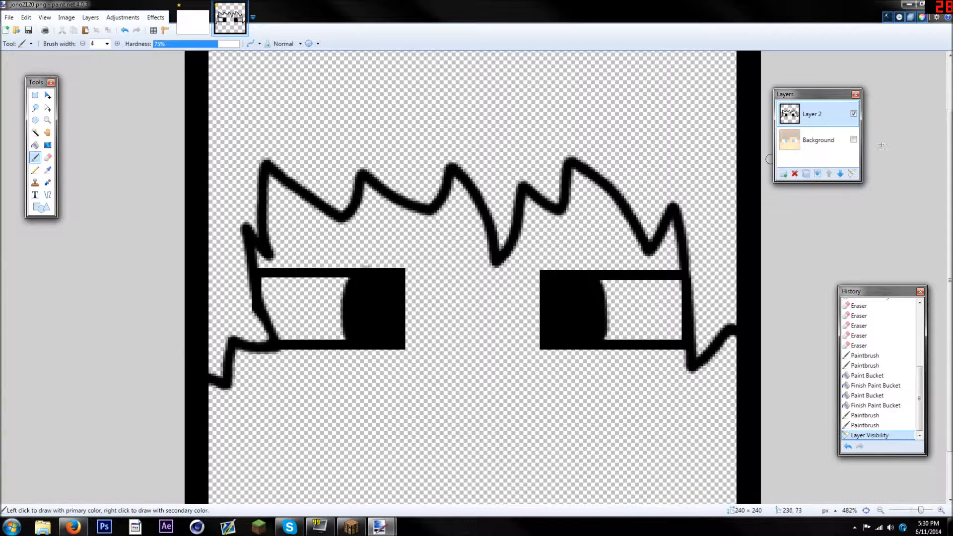
{"action": "left_click", "coordinate": [853, 140]}
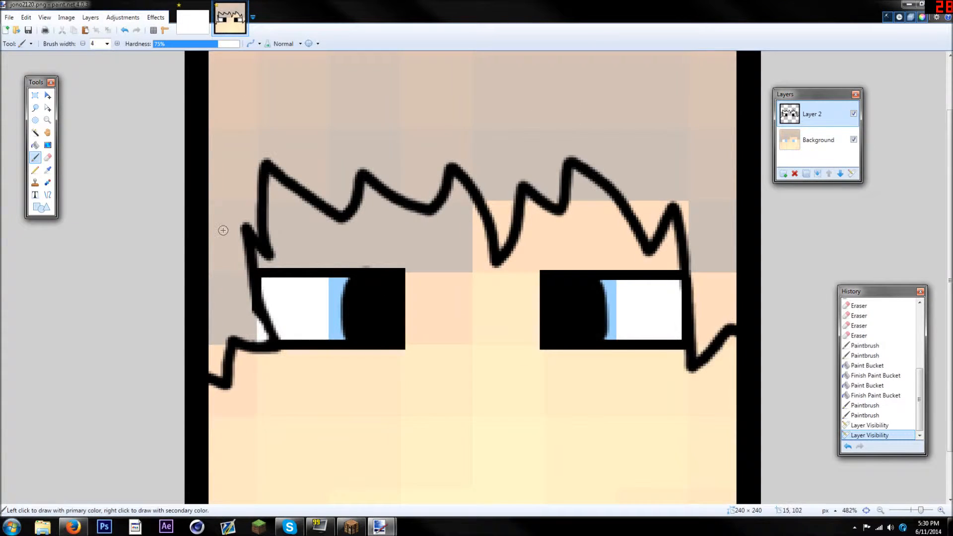
Draw a black line of width 4 about 119 pixels long below the eyes and bend its middle slightly downward as the upper lip
{"action": "scroll", "coordinate": [223, 230], "scroll_direction": "down", "scroll_amount": 2}
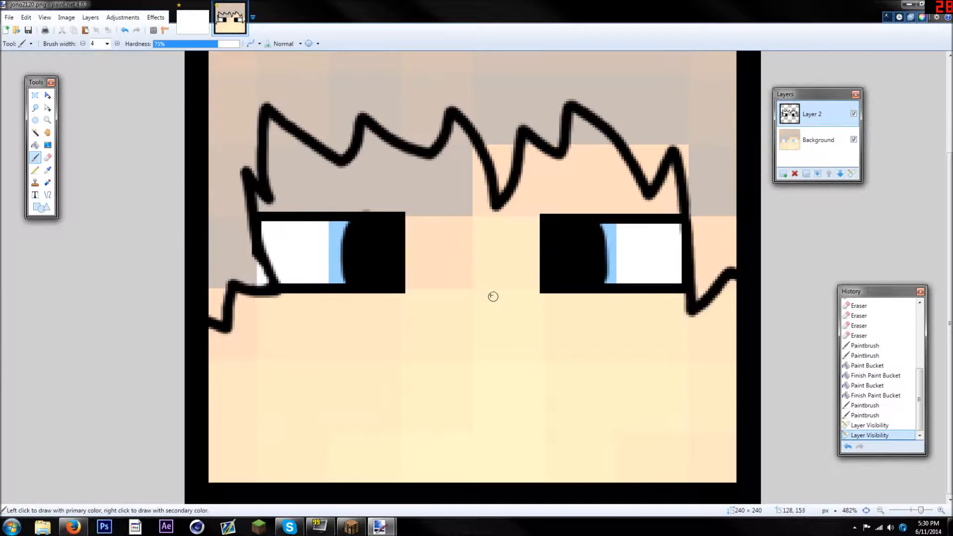
{"action": "scroll", "coordinate": [384, 273], "scroll_direction": "up", "scroll_amount": 1}
{"action": "left_click", "coordinate": [48, 194]}
{"action": "left_click_drag", "start_coordinate": [296, 323], "coordinate": [652, 320]}
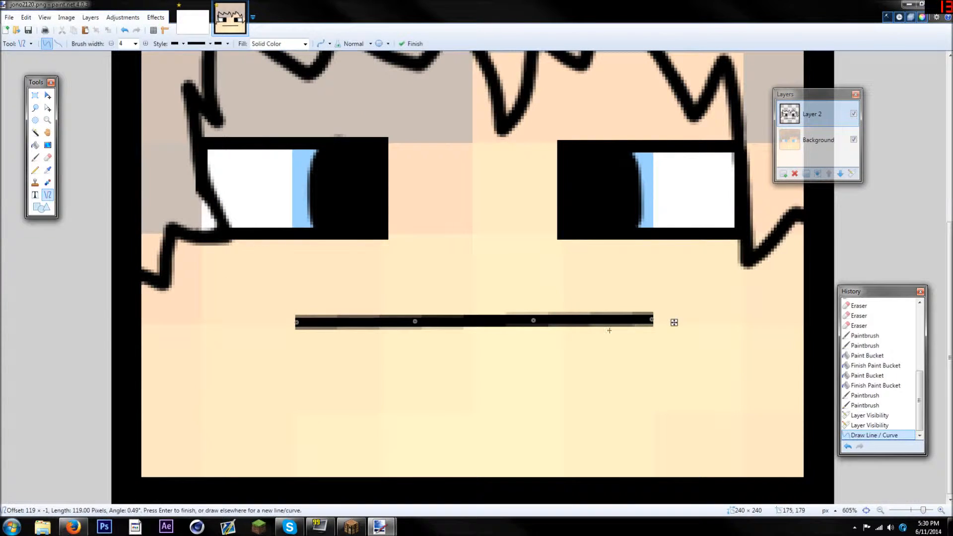
{"action": "key", "text": "Return"}
{"action": "left_click", "coordinate": [124, 30]}
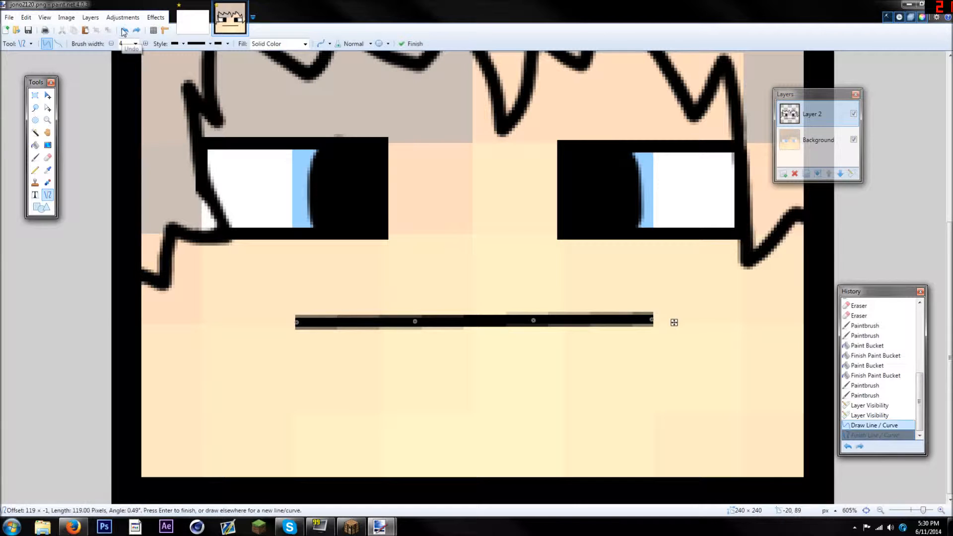
{"action": "left_click_drag", "start_coordinate": [528, 326], "coordinate": [532, 326]}
{"action": "left_click_drag", "start_coordinate": [420, 324], "coordinate": [414, 327]}
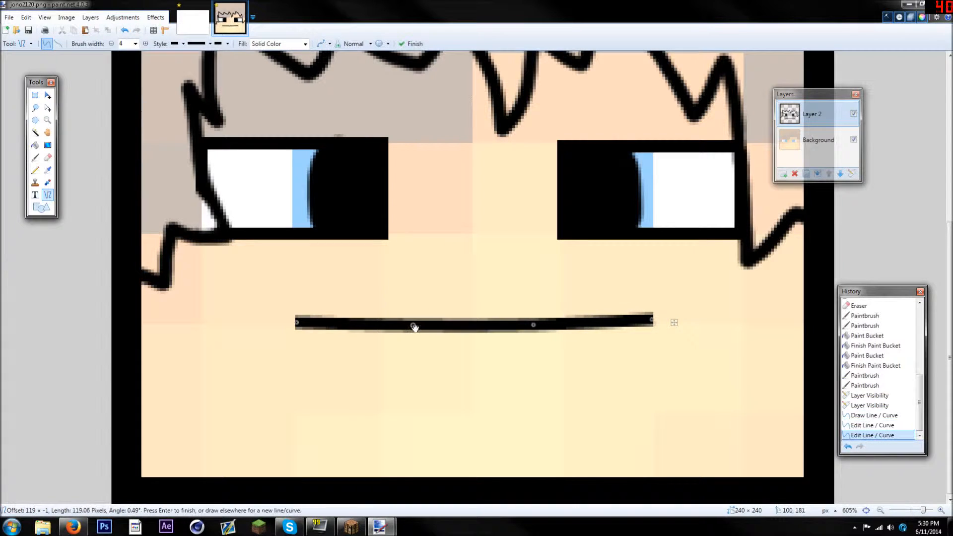
Draw a second line about 126 pixels long beneath the upper lip and bend its middle slightly upward
{"action": "left_click_drag", "start_coordinate": [311, 412], "coordinate": [688, 412]}
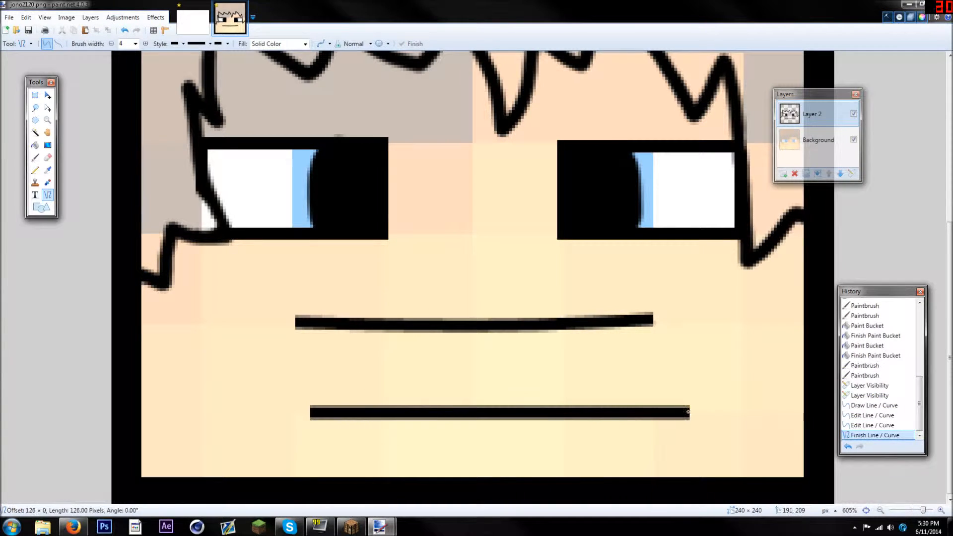
{"action": "left_click_drag", "start_coordinate": [562, 413], "coordinate": [564, 401]}
{"action": "left_click_drag", "start_coordinate": [437, 412], "coordinate": [435, 401]}
Close both ends of the mouth with short lines joining the lips, each bent toward the right
{"action": "left_click_drag", "start_coordinate": [323, 323], "coordinate": [335, 406]}
{"action": "left_click_drag", "start_coordinate": [328, 350], "coordinate": [344, 346]}
{"action": "left_click_drag", "start_coordinate": [331, 378], "coordinate": [349, 379]}
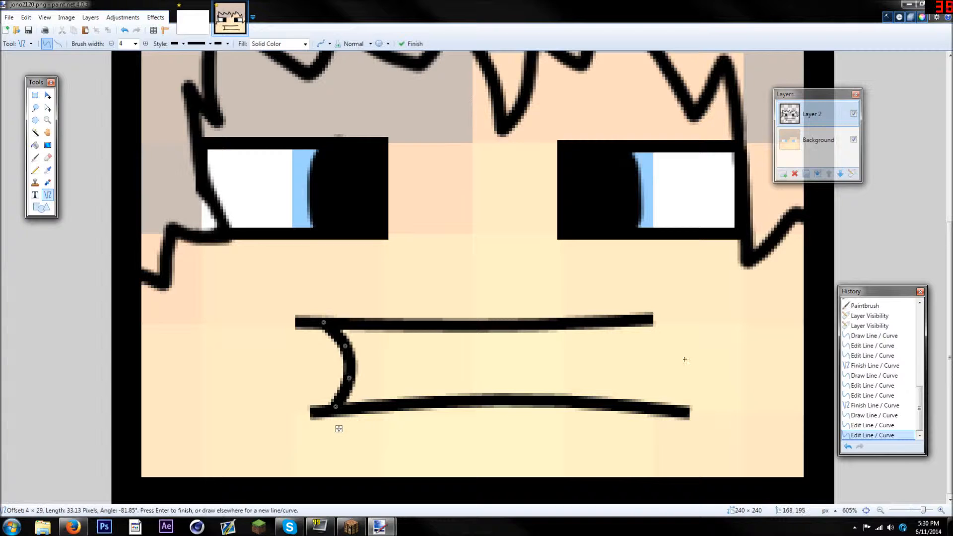
{"action": "left_click_drag", "start_coordinate": [640, 323], "coordinate": [667, 410]}
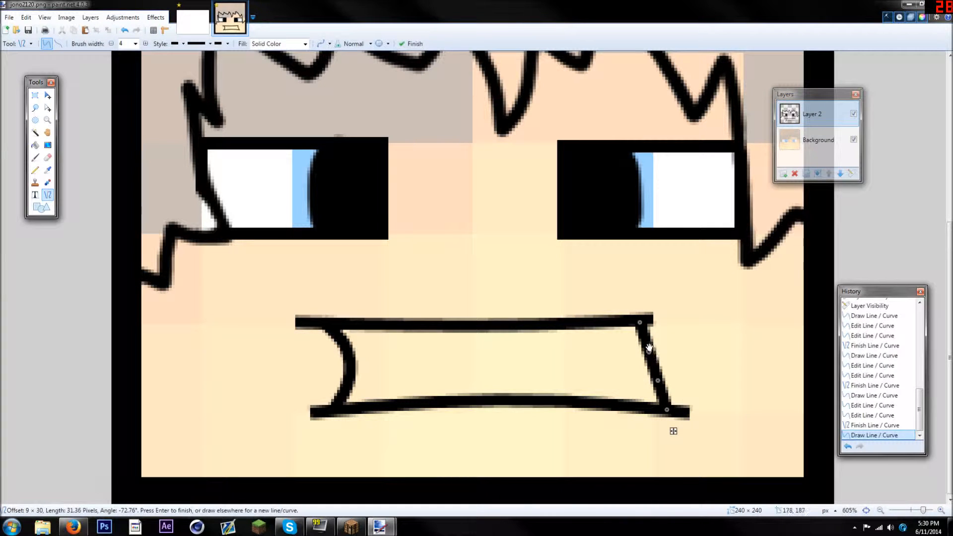
{"action": "left_click_drag", "start_coordinate": [649, 351], "coordinate": [668, 340]}
{"action": "left_click_drag", "start_coordinate": [658, 380], "coordinate": [676, 381]}
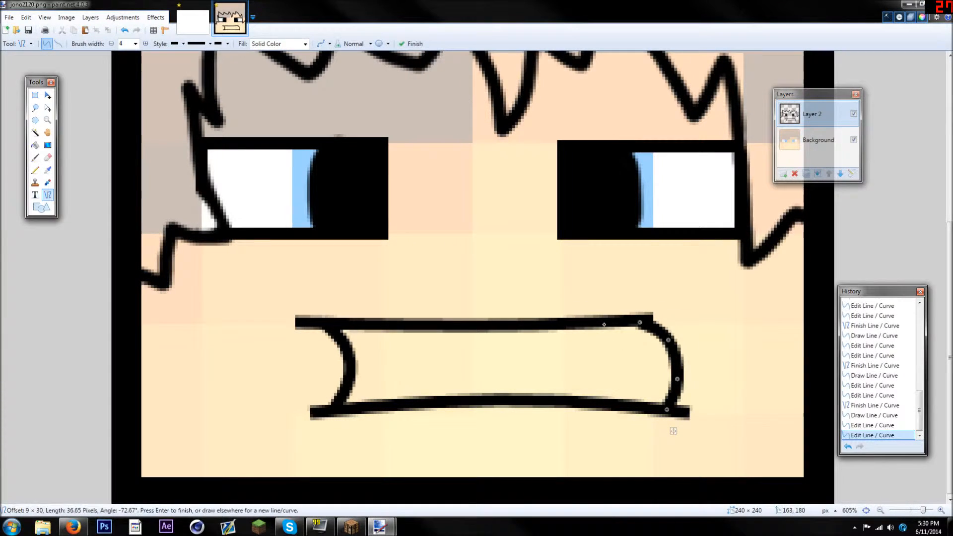
{"action": "left_click", "coordinate": [613, 338]}
{"action": "scroll", "coordinate": [582, 334], "scroll_direction": "down", "scroll_amount": 15}
{"action": "scroll", "coordinate": [556, 324], "scroll_direction": "up", "scroll_amount": 5}
{"action": "scroll", "coordinate": [556, 324], "scroll_direction": "down", "scroll_amount": 2}
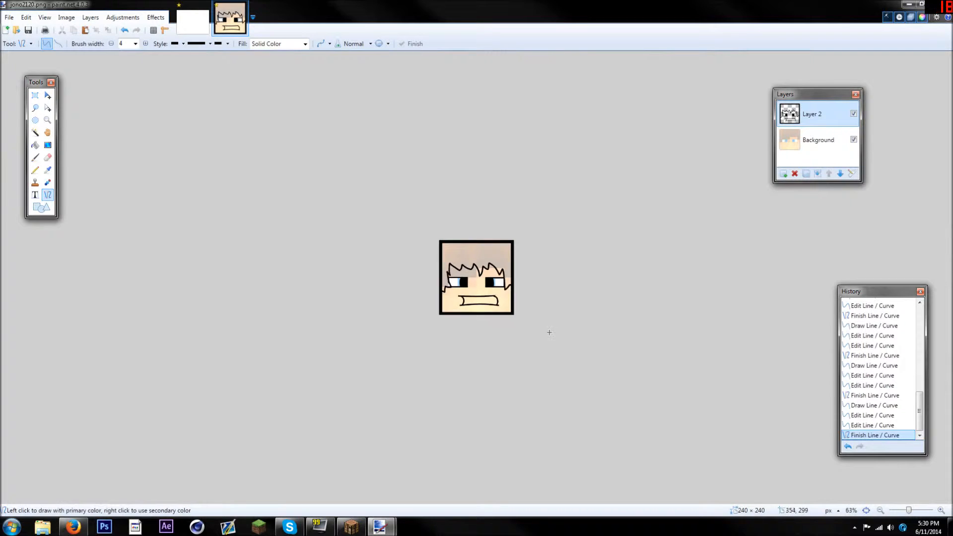
{"action": "scroll", "coordinate": [500, 329], "scroll_direction": "up", "scroll_amount": 8}
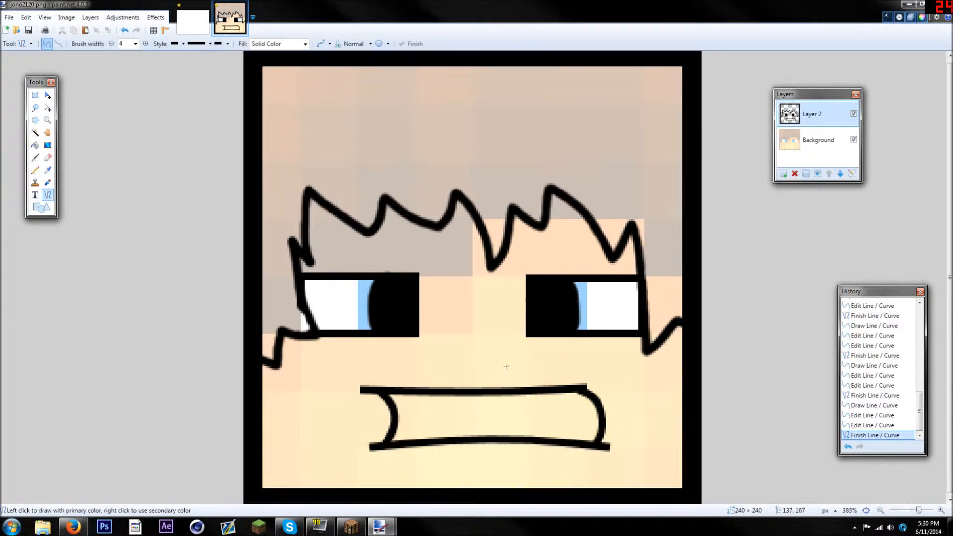
Undo all the mouth lines and return to the face with only hair and eyes
{"action": "left_click", "coordinate": [124, 31]}
{"action": "left_click", "coordinate": [123, 31]}
{"action": "left_click", "coordinate": [123, 31]}
{"action": "left_click", "coordinate": [123, 30]}
{"action": "left_click", "coordinate": [124, 30]}
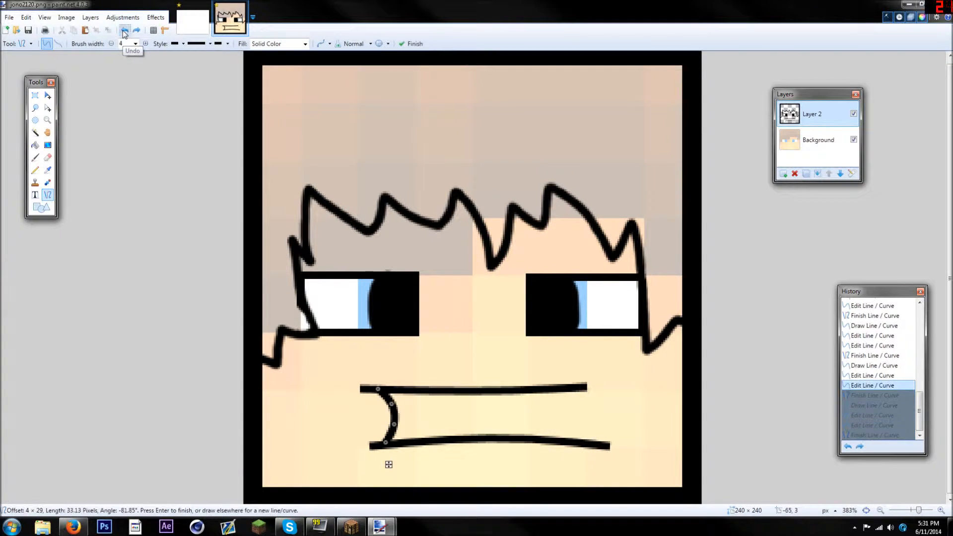
{"action": "left_click", "coordinate": [123, 31]}
{"action": "left_click", "coordinate": [124, 30]}
{"action": "left_click", "coordinate": [123, 30]}
{"action": "left_click", "coordinate": [124, 30]}
{"action": "left_click", "coordinate": [123, 31]}
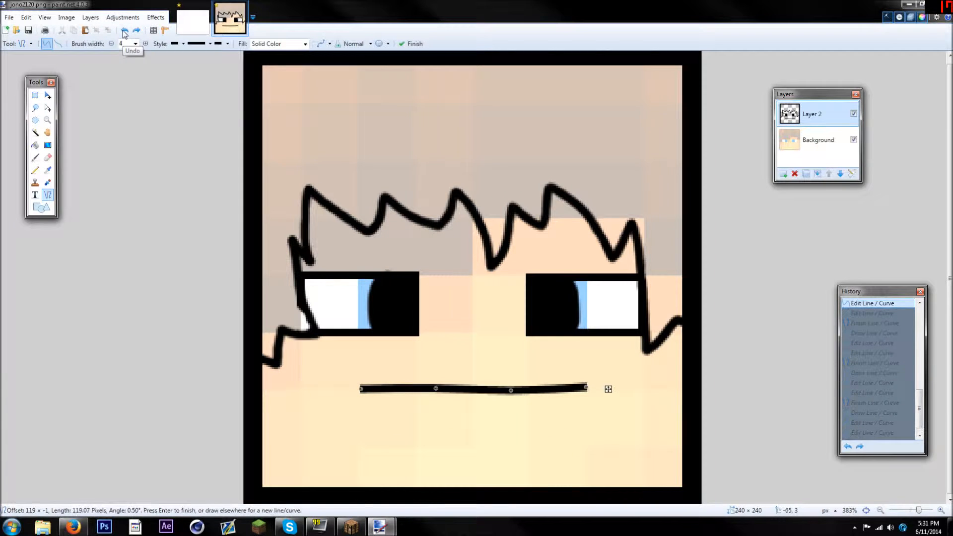
{"action": "left_click", "coordinate": [123, 31]}
{"action": "scroll", "coordinate": [358, 333], "scroll_direction": "up", "scroll_amount": 2}
{"action": "scroll", "coordinate": [357, 333], "scroll_direction": "down", "scroll_amount": 3}
{"action": "scroll", "coordinate": [317, 296], "scroll_direction": "down", "scroll_amount": 2}
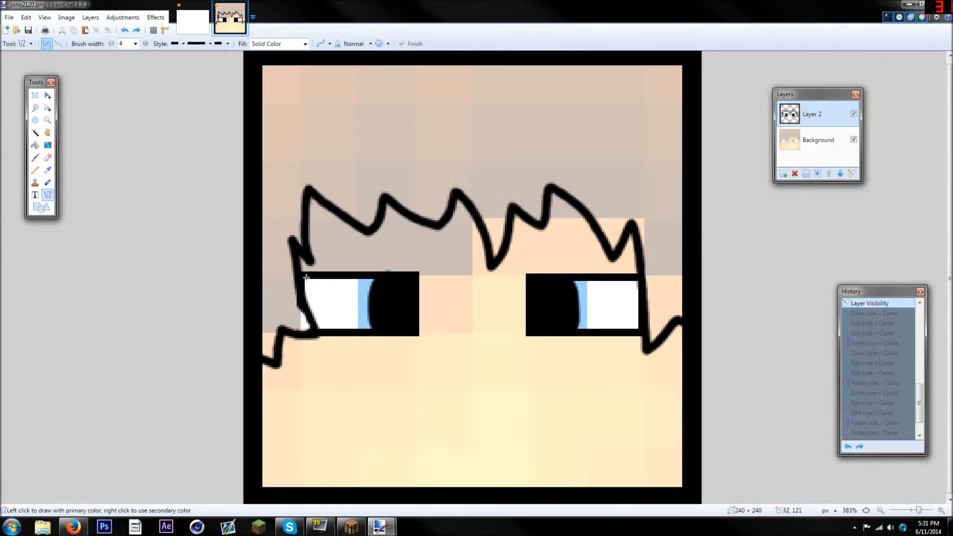
Draw an open smile from a straight top line about 119 pixels long and a second line between its ends bent into a deep downward curve
{"action": "scroll", "coordinate": [386, 382], "scroll_direction": "up", "scroll_amount": 1}
{"action": "left_click_drag", "start_coordinate": [357, 352], "coordinate": [617, 355]}
{"action": "mouse_move", "coordinate": [358, 353]}
{"action": "left_mouse_down"}
{"action": "mouse_move", "coordinate": [333, 353]}
{"action": "mouse_move", "coordinate": [616, 354]}
{"action": "left_mouse_up"}
{"action": "key", "text": "Return"}
{"action": "left_click_drag", "start_coordinate": [523, 354], "coordinate": [522, 452]}
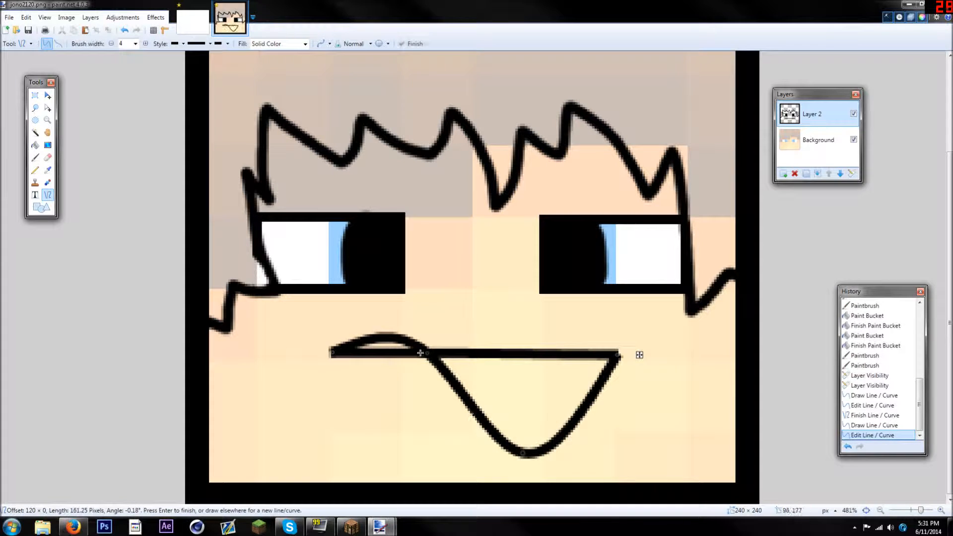
{"action": "left_click_drag", "start_coordinate": [427, 352], "coordinate": [374, 433]}
{"action": "left_click_drag", "start_coordinate": [523, 452], "coordinate": [534, 452]}
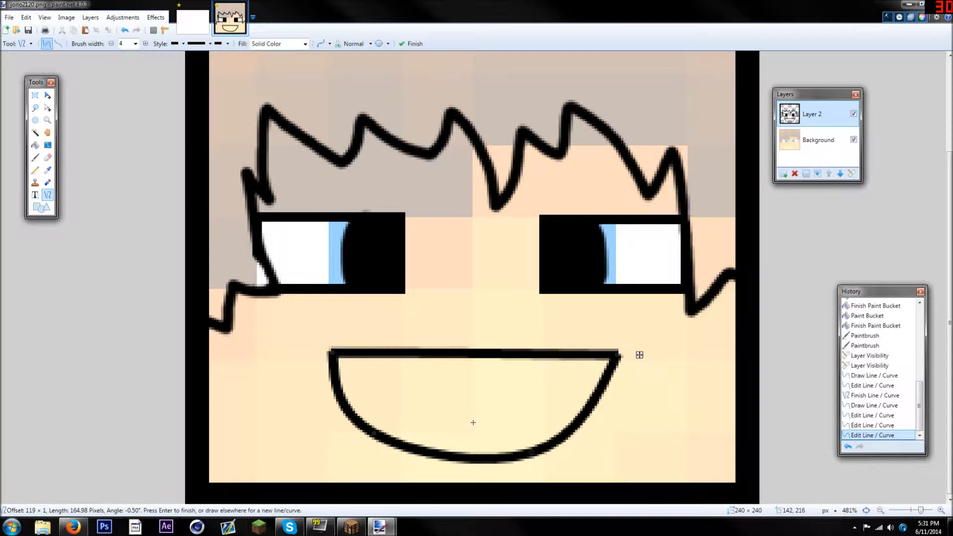
{"action": "left_click", "coordinate": [212, 299]}
{"action": "scroll", "coordinate": [213, 299], "scroll_direction": "down", "scroll_amount": 9}
{"action": "scroll", "coordinate": [427, 316], "scroll_direction": "up", "scroll_amount": 3}
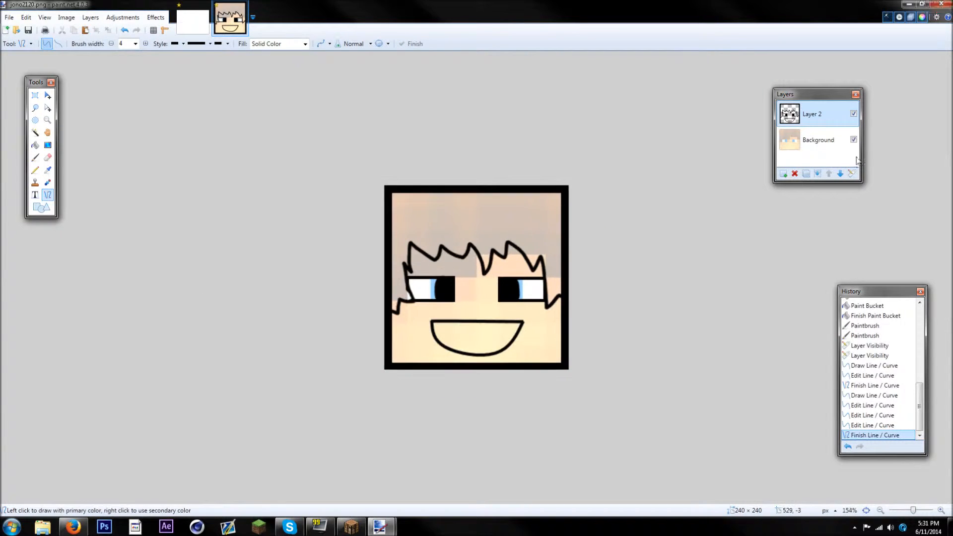
{"action": "scroll", "coordinate": [511, 227], "scroll_direction": "down", "scroll_amount": 1}
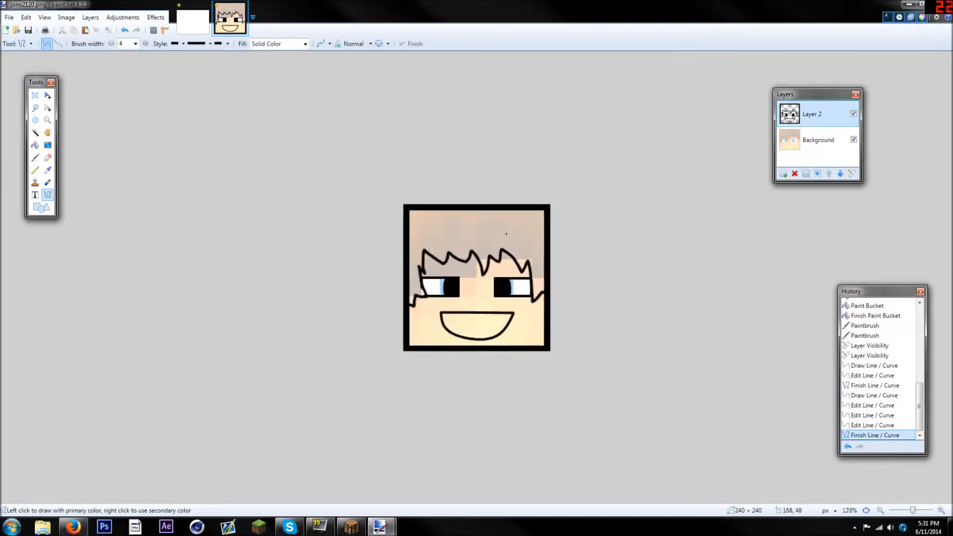
Set the Paintbrush width to 3 and paint a thin outlined eyebrow above the left eye, starting at the fringe
{"action": "scroll", "coordinate": [511, 227], "scroll_direction": "up", "scroll_amount": 4}
{"action": "left_click", "coordinate": [35, 158]}
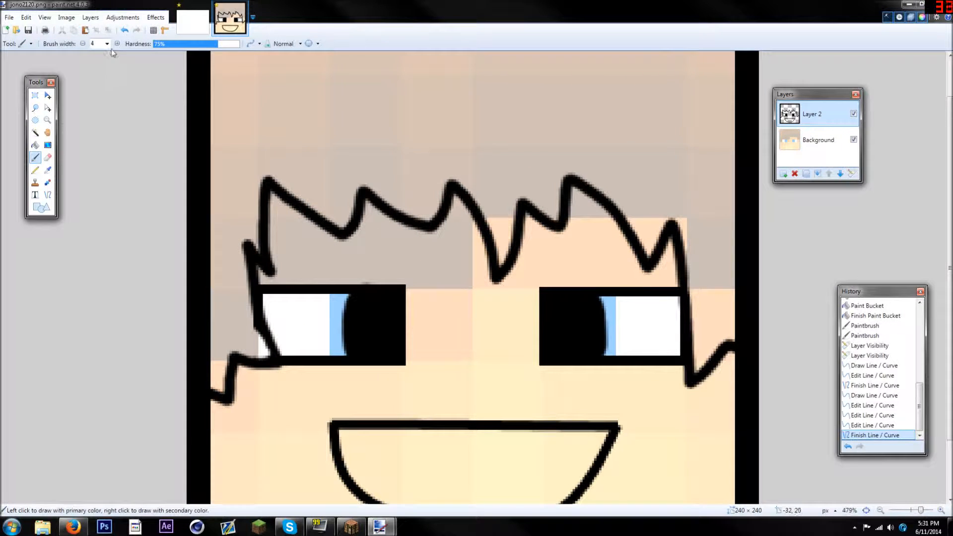
{"action": "left_click", "coordinate": [107, 43]}
{"action": "left_click", "coordinate": [99, 75]}
{"action": "scroll", "coordinate": [190, 173], "scroll_direction": "up", "scroll_amount": 2}
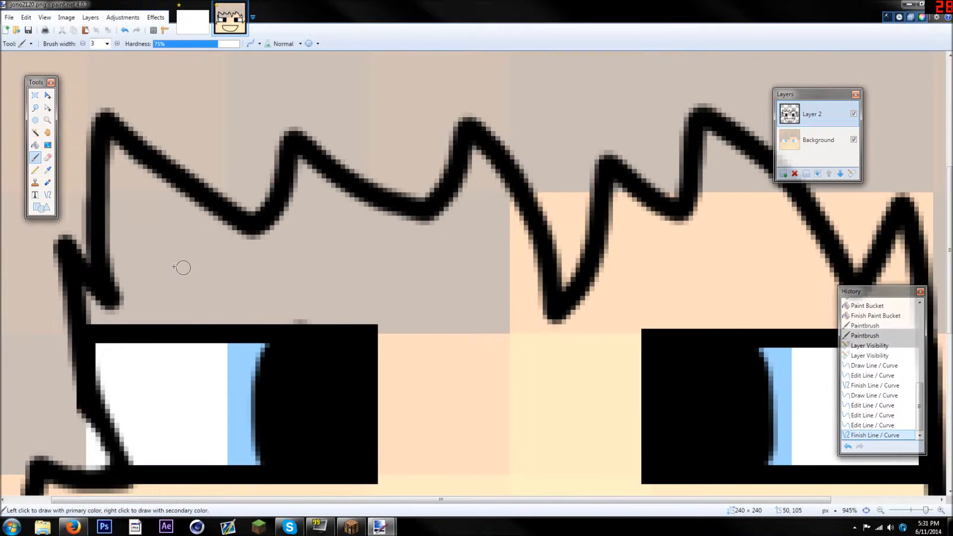
{"action": "mouse_move", "coordinate": [105, 227]}
{"action": "left_mouse_down"}
{"action": "mouse_move", "coordinate": [163, 226]}
{"action": "mouse_move", "coordinate": [380, 263]}
{"action": "mouse_move", "coordinate": [379, 299]}
{"action": "mouse_move", "coordinate": [261, 294]}
{"action": "mouse_move", "coordinate": [114, 262]}
{"action": "mouse_move", "coordinate": [108, 229]}
{"action": "left_mouse_up"}
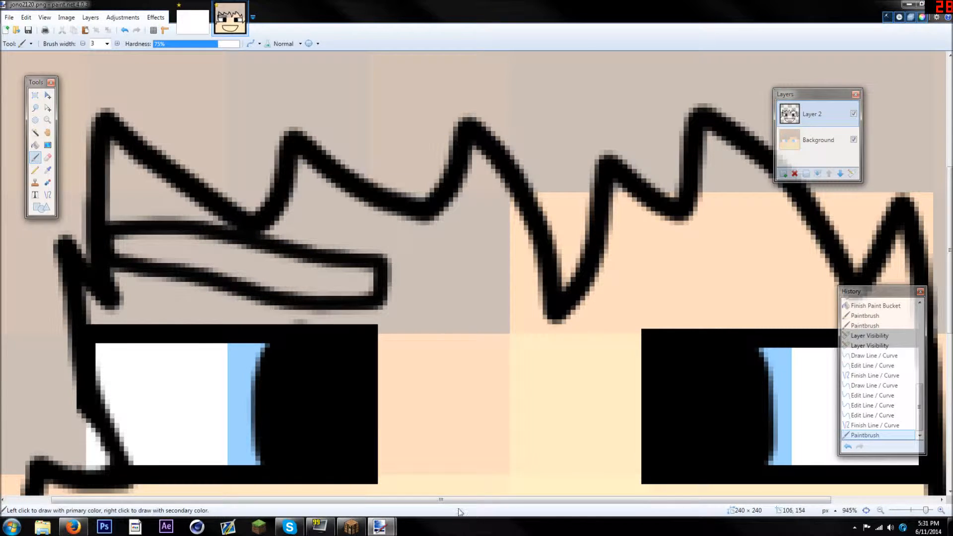
Paint a matching outlined eyebrow above the right eye and join its upper edge to the fringe
{"action": "scroll", "coordinate": [579, 311], "scroll_direction": "right", "scroll_amount": 3}
{"action": "mouse_move", "coordinate": [546, 269]}
{"action": "left_mouse_down"}
{"action": "mouse_move", "coordinate": [576, 258]}
{"action": "mouse_move", "coordinate": [730, 255]}
{"action": "mouse_move", "coordinate": [546, 295]}
{"action": "mouse_move", "coordinate": [556, 304]}
{"action": "mouse_move", "coordinate": [581, 293]}
{"action": "mouse_move", "coordinate": [760, 287]}
{"action": "left_mouse_up"}
{"action": "left_click_drag", "start_coordinate": [733, 255], "coordinate": [743, 255]}
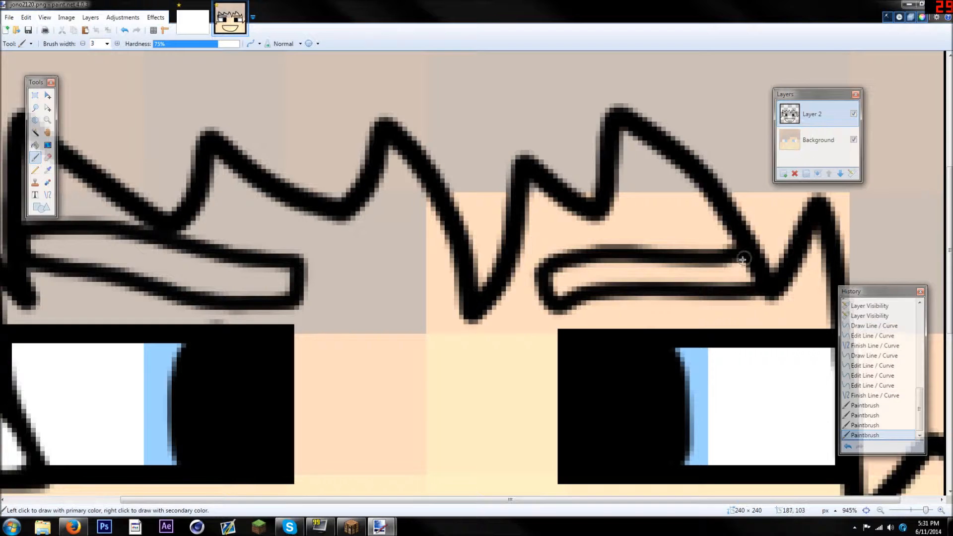
Paint a small curved nose stroke of width 3 between the eyes and the mouth
{"action": "scroll", "coordinate": [716, 304], "scroll_direction": "down", "scroll_amount": 11}
{"action": "scroll", "coordinate": [621, 326], "scroll_direction": "up", "scroll_amount": 6}
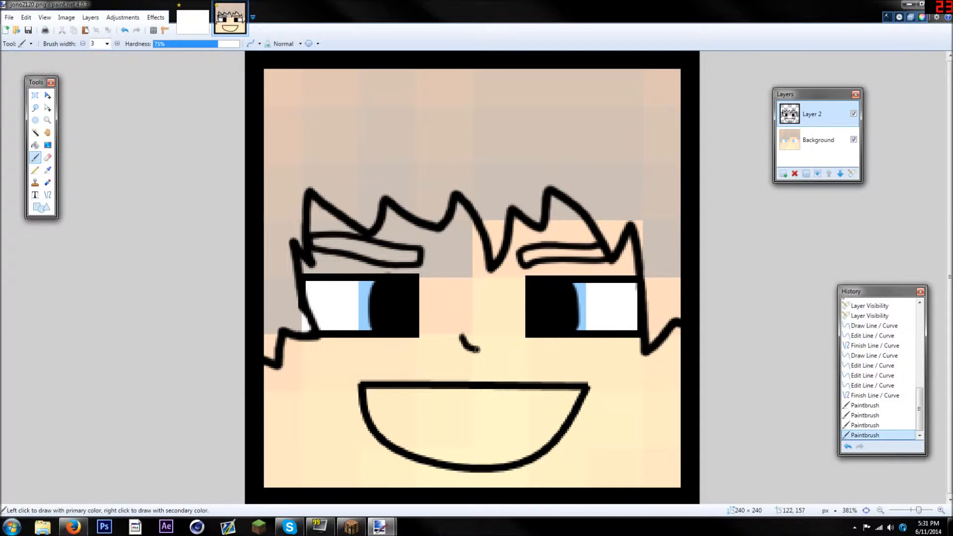
{"action": "scroll", "coordinate": [581, 365], "scroll_direction": "down", "scroll_amount": 7}
{"action": "scroll", "coordinate": [569, 366], "scroll_direction": "up", "scroll_amount": 4}
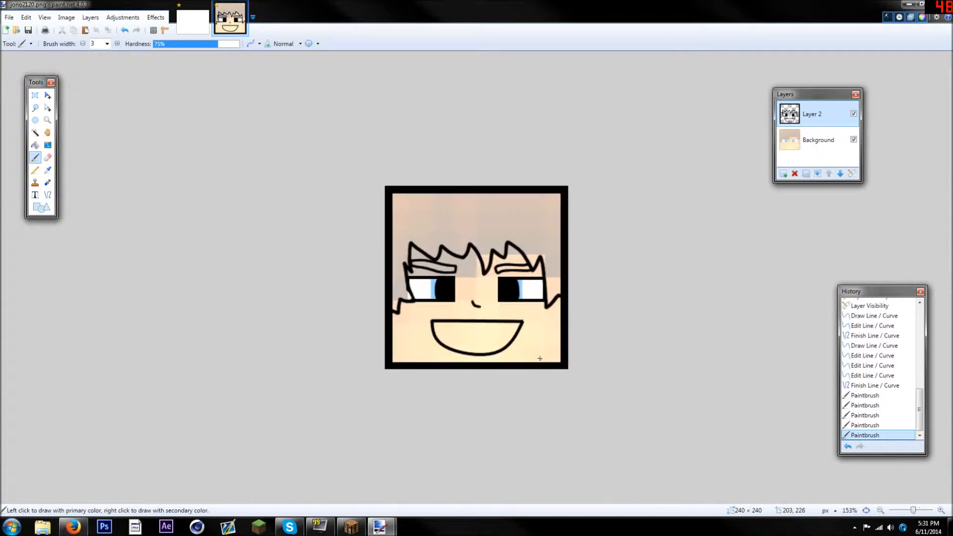
Paint a short vertical cheek mark of width 3 just outside the mouth's right corner
{"action": "scroll", "coordinate": [539, 358], "scroll_direction": "up", "scroll_amount": 3}
{"action": "left_click_drag", "start_coordinate": [598, 379], "coordinate": [600, 393]}
{"action": "scroll", "coordinate": [586, 394], "scroll_direction": "down", "scroll_amount": 2}
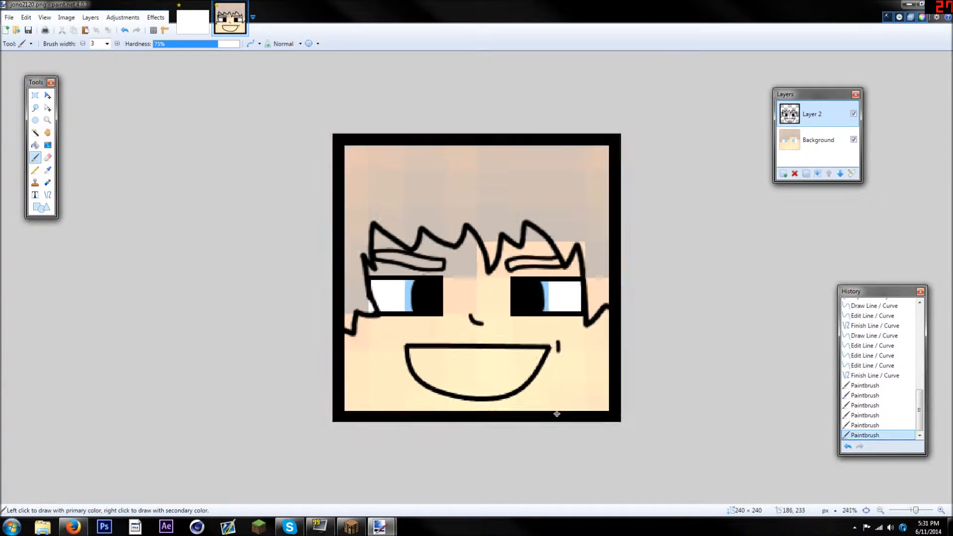
Draw a straight horizontal line about 114 pixels long across the upper part of the mouth to mark off the teeth
{"action": "scroll", "coordinate": [553, 397], "scroll_direction": "up", "scroll_amount": 3}
{"action": "left_click", "coordinate": [48, 194]}
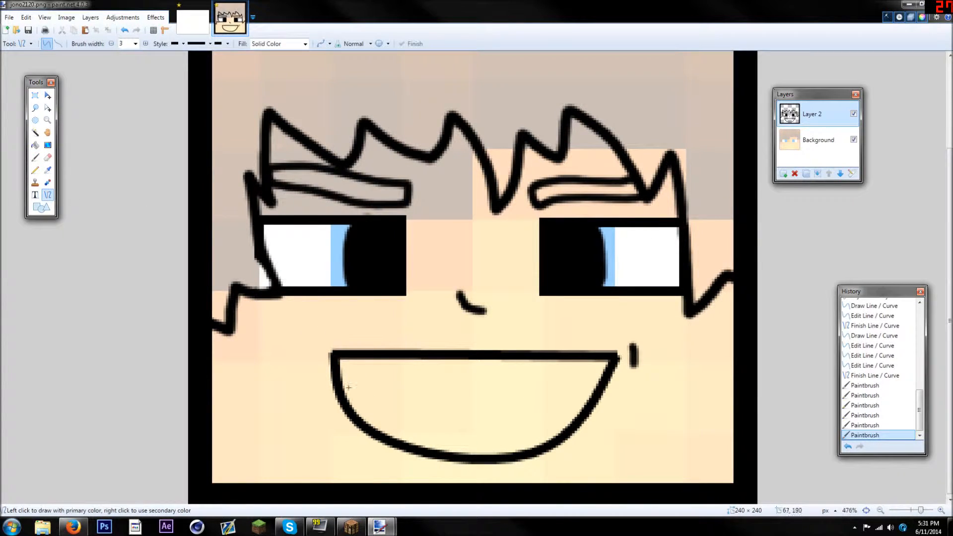
{"action": "left_click_drag", "start_coordinate": [346, 392], "coordinate": [586, 394]}
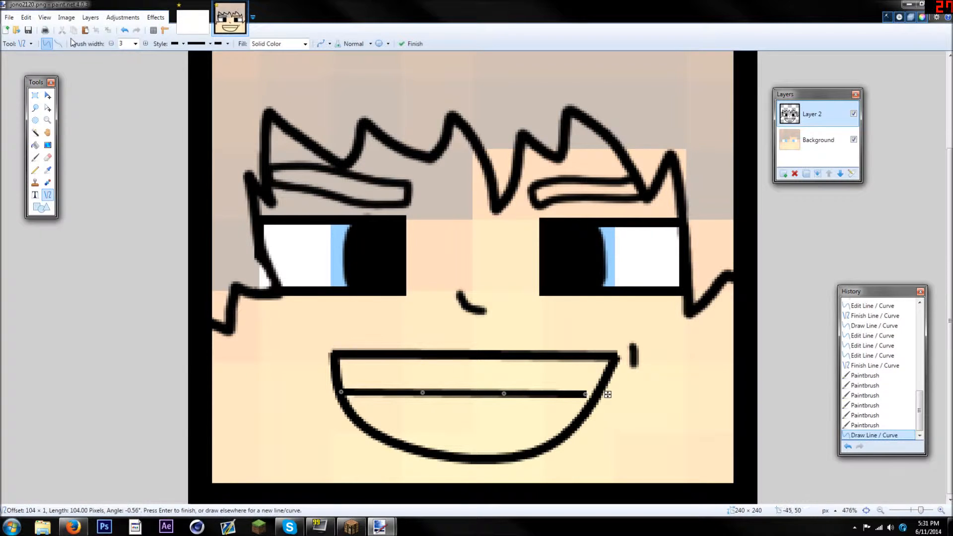
{"action": "left_click", "coordinate": [124, 30]}
{"action": "left_click_drag", "start_coordinate": [342, 381], "coordinate": [605, 379]}
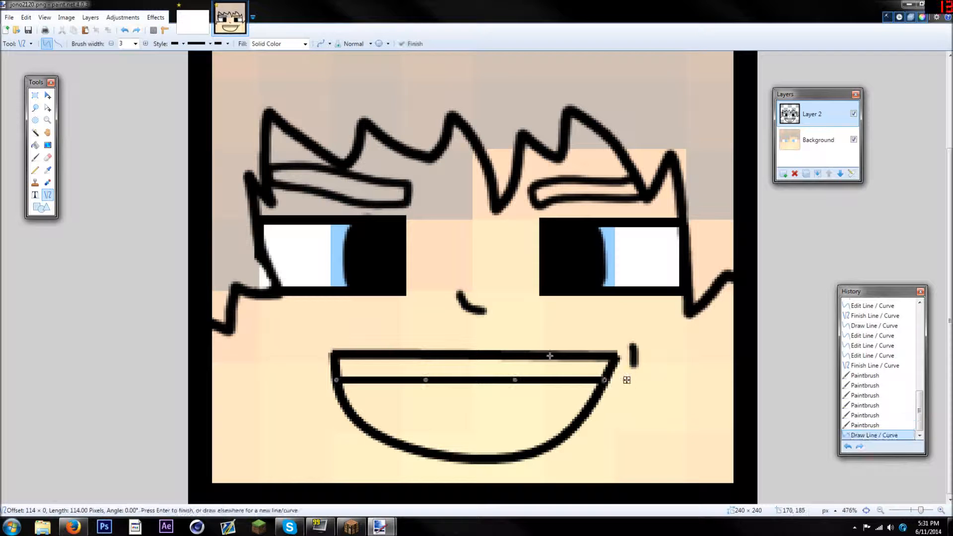
Paint seven short vertical Paintbrush strokes between the mouth's top line and the teeth line to separate the teeth
{"action": "left_click", "coordinate": [36, 158]}
{"action": "scroll", "coordinate": [343, 334], "scroll_direction": "up", "scroll_amount": 6}
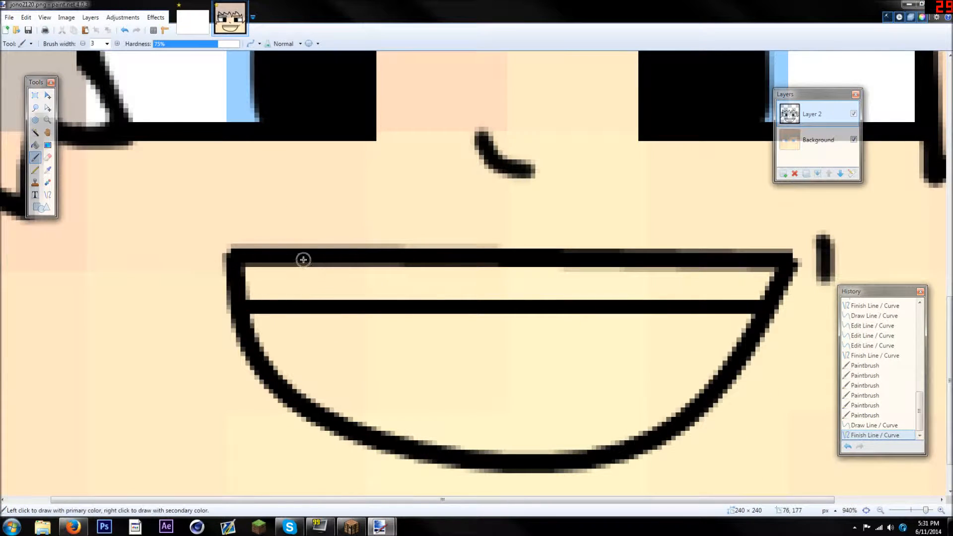
{"action": "left_click_drag", "start_coordinate": [308, 299], "coordinate": [309, 300]}
{"action": "left_click_drag", "start_coordinate": [392, 263], "coordinate": [393, 298]}
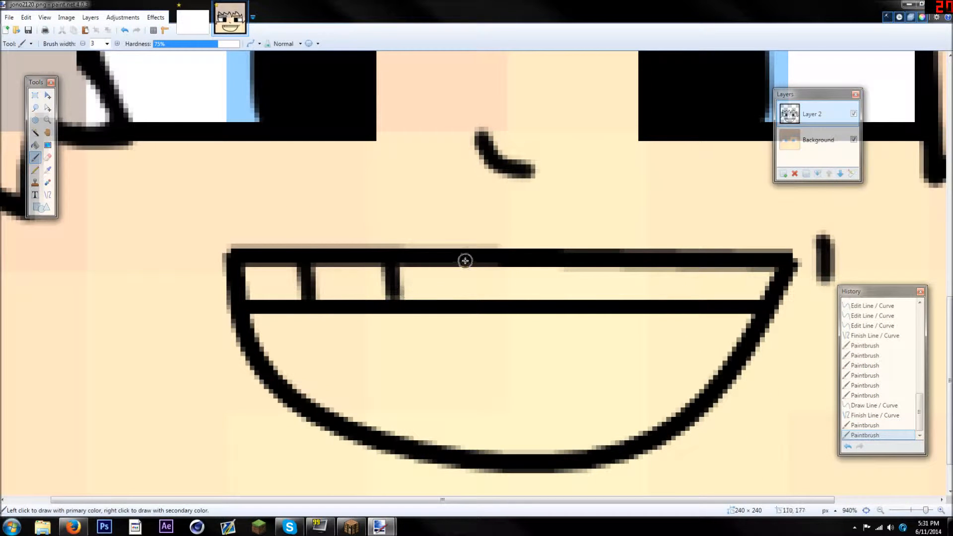
{"action": "left_click_drag", "start_coordinate": [464, 261], "coordinate": [475, 302]}
{"action": "mouse_move", "coordinate": [524, 262]}
{"action": "left_mouse_down"}
{"action": "mouse_move", "coordinate": [524, 301]}
{"action": "mouse_move", "coordinate": [573, 264]}
{"action": "mouse_move", "coordinate": [574, 305]}
{"action": "left_mouse_up"}
{"action": "left_click_drag", "start_coordinate": [646, 301], "coordinate": [645, 300]}
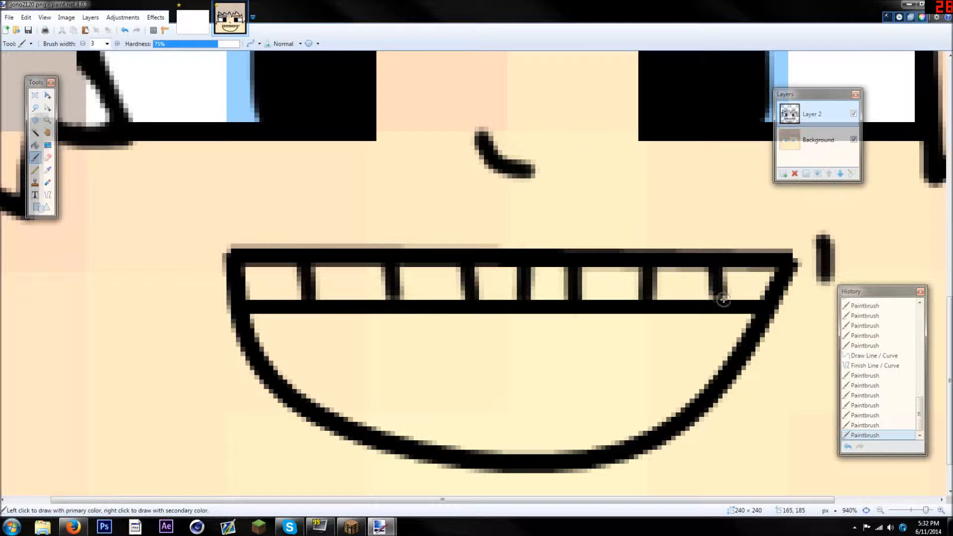
{"action": "left_click_drag", "start_coordinate": [718, 297], "coordinate": [718, 302]}
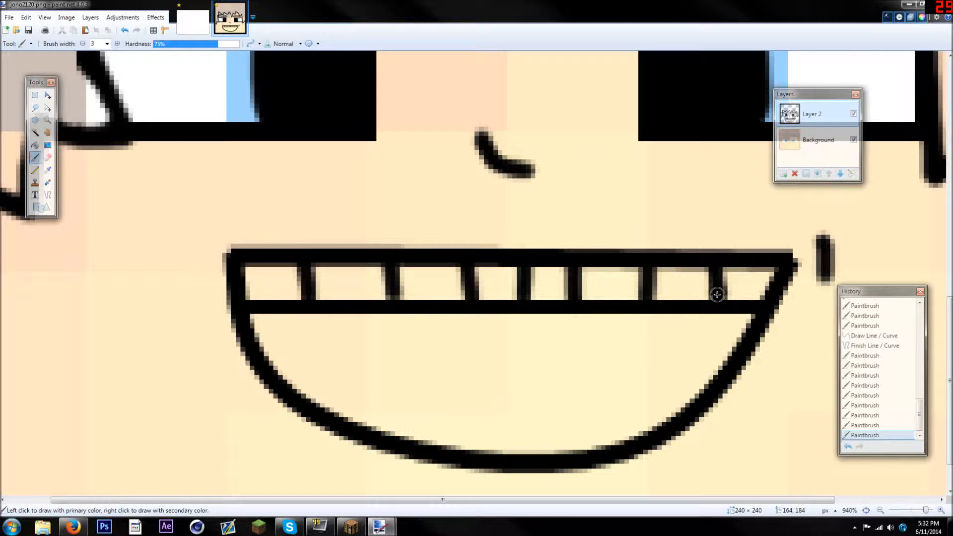
Paint a tongue outline with two humps and a central dip across the lower part of the mouth
{"action": "mouse_move", "coordinate": [363, 427]}
{"action": "left_mouse_down"}
{"action": "mouse_move", "coordinate": [394, 397]}
{"action": "mouse_move", "coordinate": [467, 387]}
{"action": "mouse_move", "coordinate": [496, 401]}
{"action": "mouse_move", "coordinate": [508, 388]}
{"action": "mouse_move", "coordinate": [575, 380]}
{"action": "mouse_move", "coordinate": [667, 410]}
{"action": "left_mouse_up"}
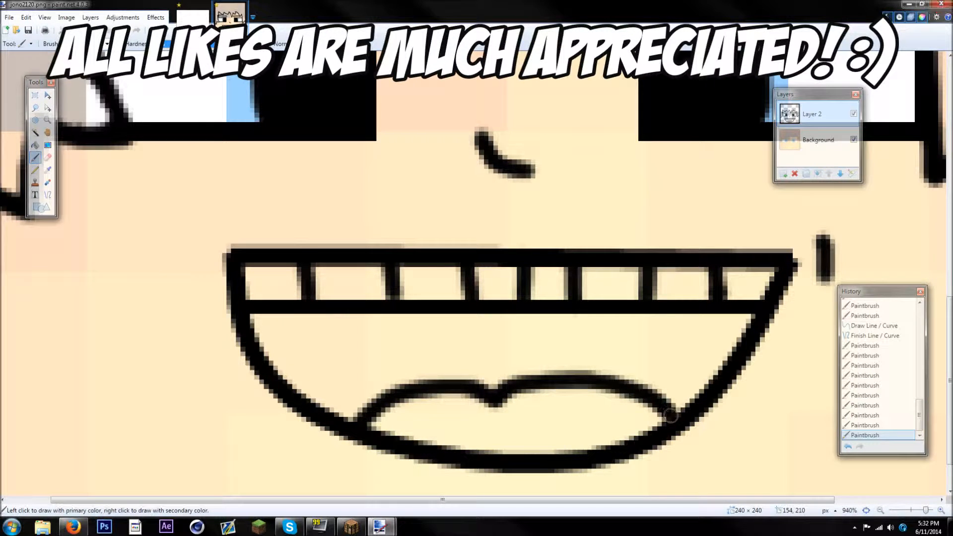
{"action": "scroll", "coordinate": [669, 415], "scroll_direction": "down", "scroll_amount": 10}
{"action": "scroll", "coordinate": [590, 390], "scroll_direction": "up", "scroll_amount": 1}
{"action": "scroll", "coordinate": [570, 372], "scroll_direction": "down", "scroll_amount": 1}
{"action": "scroll", "coordinate": [583, 366], "scroll_direction": "up", "scroll_amount": 3}
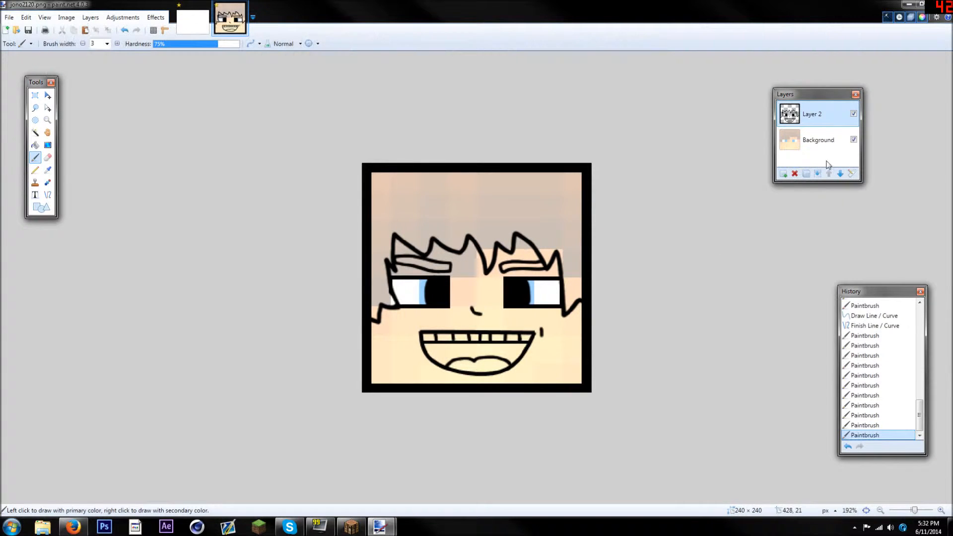
Hide the Background layer and set the primary colour to a light peach skin tone (FFC19B)
{"action": "left_click", "coordinate": [853, 139]}
{"action": "scroll", "coordinate": [630, 228], "scroll_direction": "down", "scroll_amount": 1}
{"action": "scroll", "coordinate": [462, 334], "scroll_direction": "down", "scroll_amount": 1}
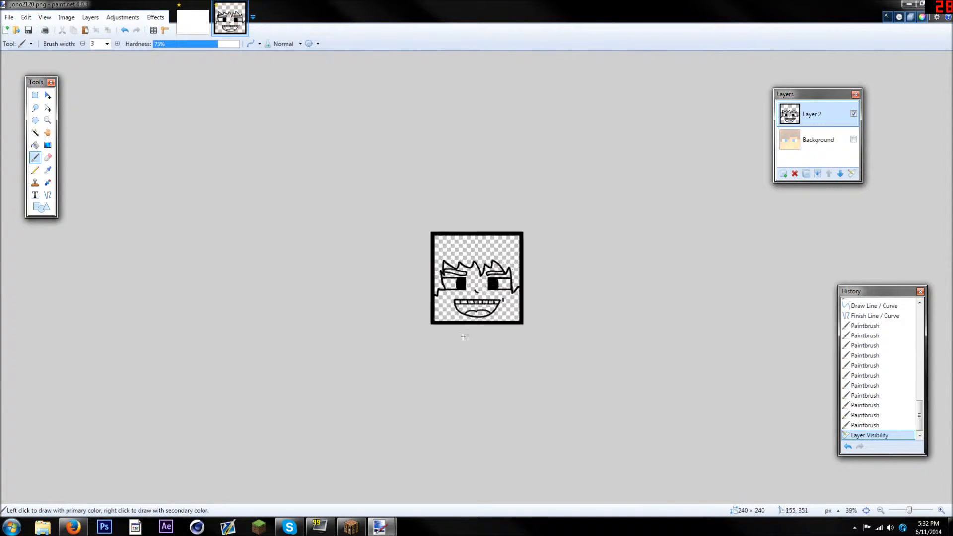
{"action": "scroll", "coordinate": [461, 335], "scroll_direction": "up", "scroll_amount": 2}
{"action": "left_click_drag", "start_coordinate": [0, 250], "coordinate": [94, 251]}
{"action": "left_click_drag", "start_coordinate": [150, 315], "coordinate": [147, 315]}
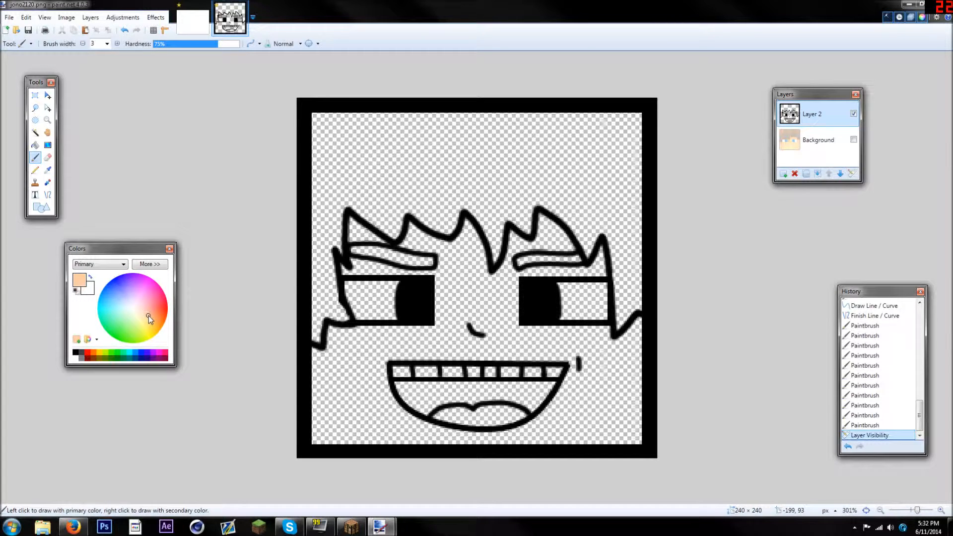
Try filling the face with the peach colour using the Paint Bucket, adjust its shade, and undo both changes
{"action": "left_click", "coordinate": [36, 145]}
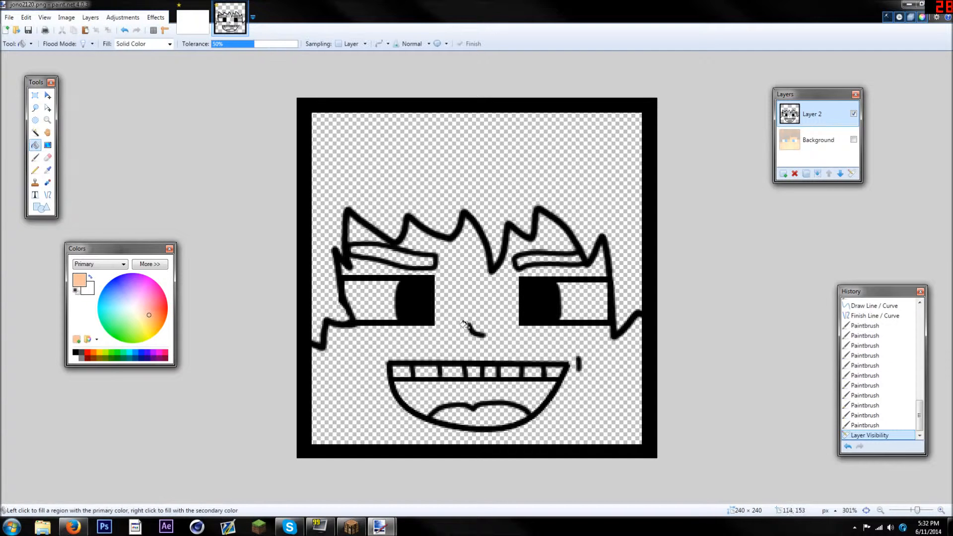
{"action": "left_click", "coordinate": [460, 297]}
{"action": "scroll", "coordinate": [461, 295], "scroll_direction": "down", "scroll_amount": 9}
{"action": "scroll", "coordinate": [461, 295], "scroll_direction": "up", "scroll_amount": 10}
{"action": "scroll", "coordinate": [375, 178], "scroll_direction": "down", "scroll_amount": 1}
{"action": "scroll", "coordinate": [373, 176], "scroll_direction": "down", "scroll_amount": 1}
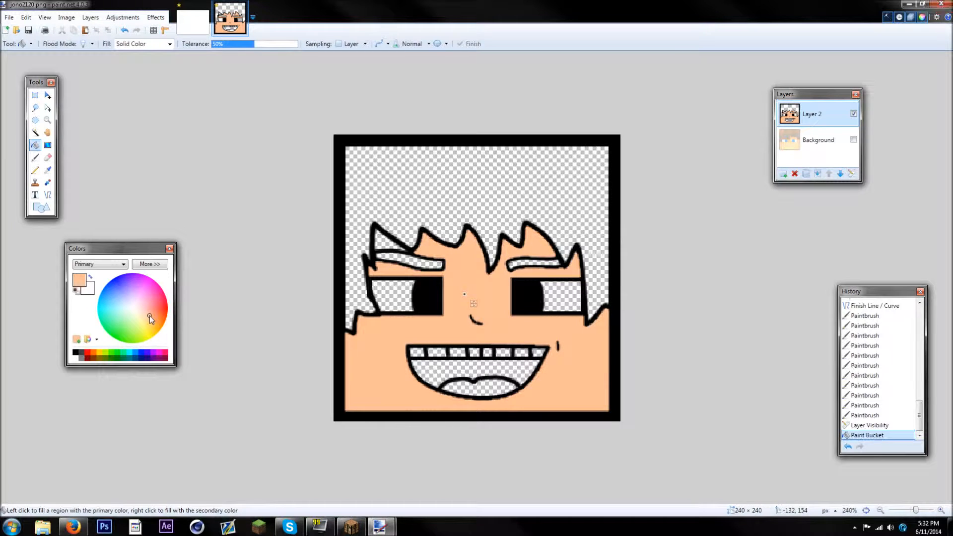
{"action": "left_click", "coordinate": [150, 316]}
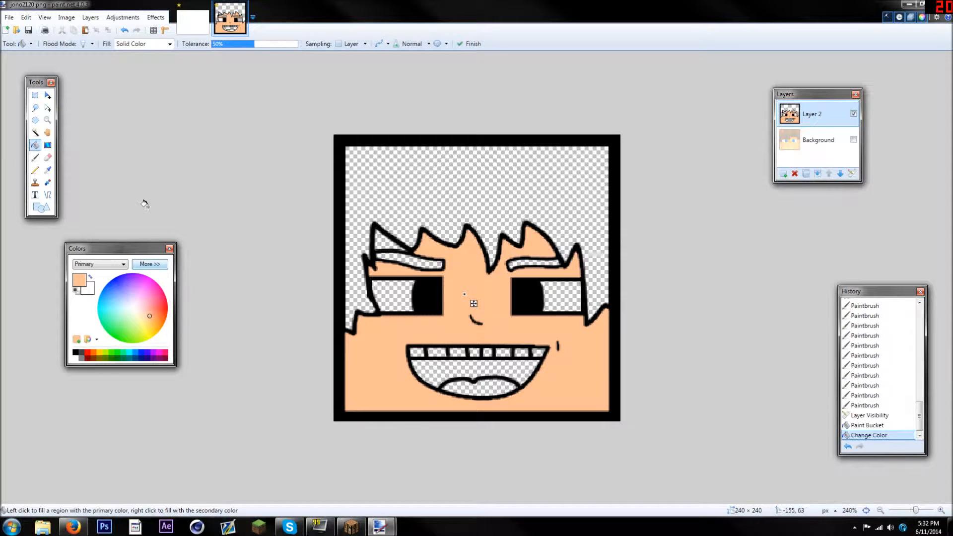
{"action": "left_click", "coordinate": [124, 30]}
{"action": "left_click", "coordinate": [125, 30]}
Select the face's skin area and the small patch above the left eyebrow with the Magic Wand at 50% tolerance
{"action": "left_click", "coordinate": [35, 132]}
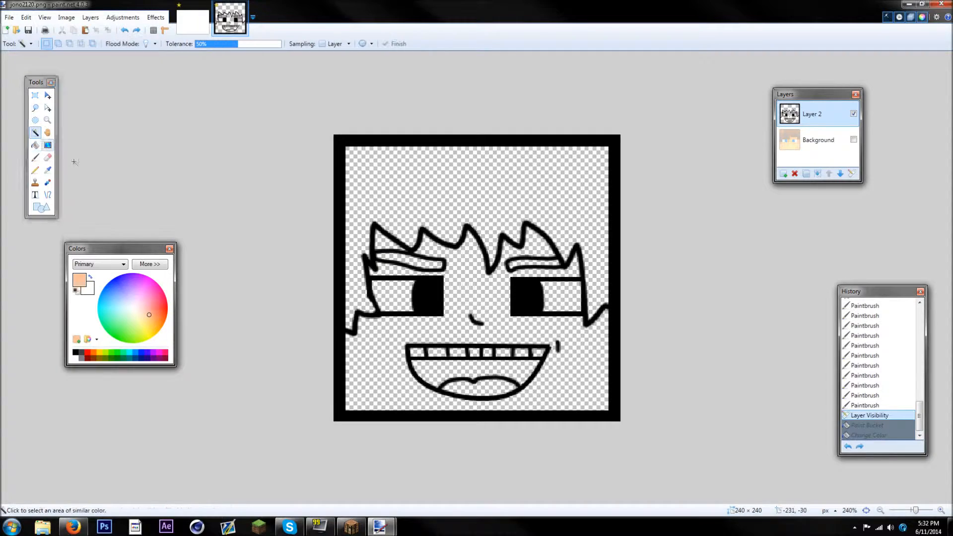
{"action": "left_click", "coordinate": [455, 283]}
{"action": "scroll", "coordinate": [456, 283], "scroll_direction": "up", "scroll_amount": 2}
{"action": "left_click", "coordinate": [327, 221], "text": "ctrl"}
{"action": "scroll", "coordinate": [323, 220], "scroll_direction": "down", "scroll_amount": 2}
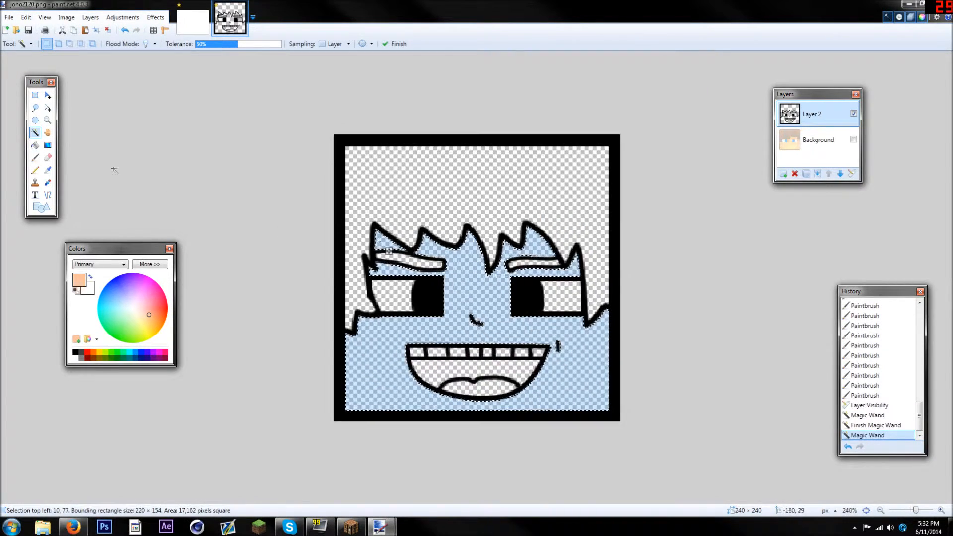
Fill the selected face area and the patch above the left eyebrow with the peach skin colour
{"action": "left_click", "coordinate": [36, 145]}
{"action": "left_click", "coordinate": [474, 279]}
{"action": "left_click", "coordinate": [383, 242]}
{"action": "left_click", "coordinate": [35, 133]}
{"action": "scroll", "coordinate": [115, 210], "scroll_direction": "down", "scroll_amount": 2}
{"action": "scroll", "coordinate": [208, 282], "scroll_direction": "up", "scroll_amount": 3}
Set the primary colour to a darker skin tone with saturation 53 and value 80 (CC875F), and the Paintbrush width to 8
{"action": "left_click", "coordinate": [149, 264]}
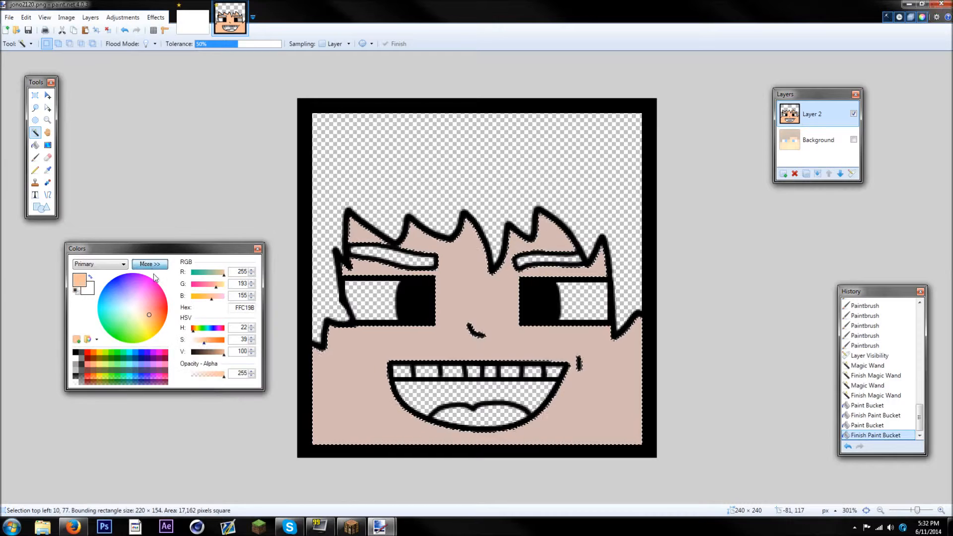
{"action": "left_click_drag", "start_coordinate": [204, 342], "coordinate": [218, 351]}
{"action": "left_click", "coordinate": [35, 158]}
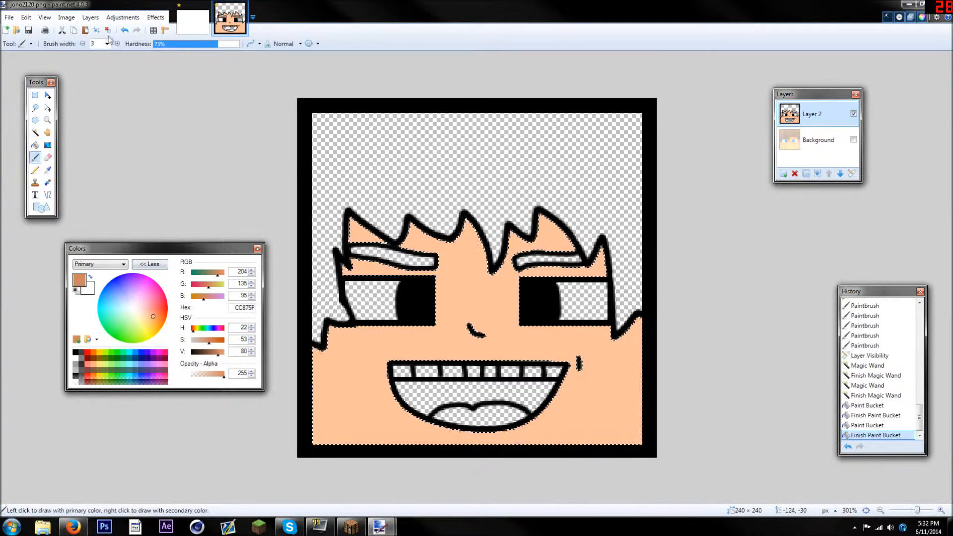
{"action": "left_click", "coordinate": [106, 44]}
{"action": "left_click", "coordinate": [103, 91]}
{"action": "scroll", "coordinate": [464, 283], "scroll_direction": "up", "scroll_amount": 3, "text": "ctrl"}
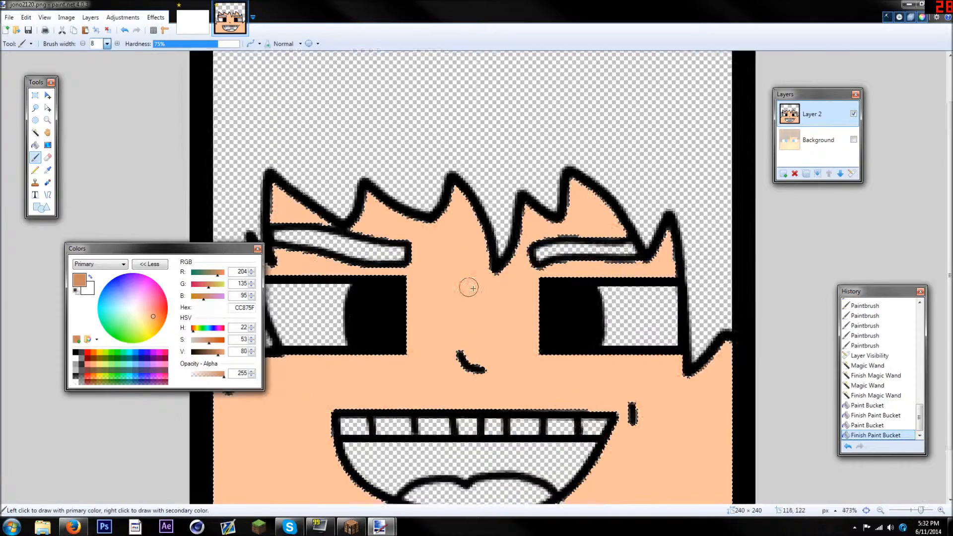
Paint a darker skin shadow along the underside of the fringe from the second spike to the right side of the face
{"action": "mouse_move", "coordinate": [411, 213]}
{"action": "left_mouse_down"}
{"action": "mouse_move", "coordinate": [432, 217]}
{"action": "mouse_move", "coordinate": [446, 196]}
{"action": "mouse_move", "coordinate": [450, 163]}
{"action": "mouse_move", "coordinate": [465, 181]}
{"action": "left_mouse_up"}
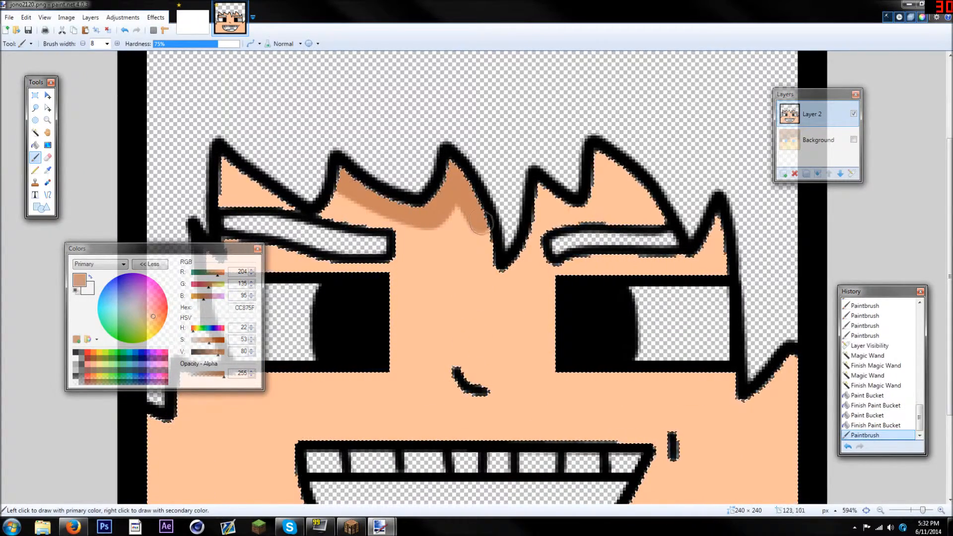
{"action": "left_click_drag", "start_coordinate": [493, 270], "coordinate": [512, 268]}
{"action": "mouse_move", "coordinate": [535, 220]}
{"action": "left_mouse_down"}
{"action": "mouse_move", "coordinate": [545, 185]}
{"action": "mouse_move", "coordinate": [591, 205]}
{"action": "left_mouse_up"}
{"action": "mouse_move", "coordinate": [598, 155]}
{"action": "left_mouse_down"}
{"action": "mouse_move", "coordinate": [693, 262]}
{"action": "mouse_move", "coordinate": [708, 221]}
{"action": "mouse_move", "coordinate": [715, 282]}
{"action": "left_mouse_up"}
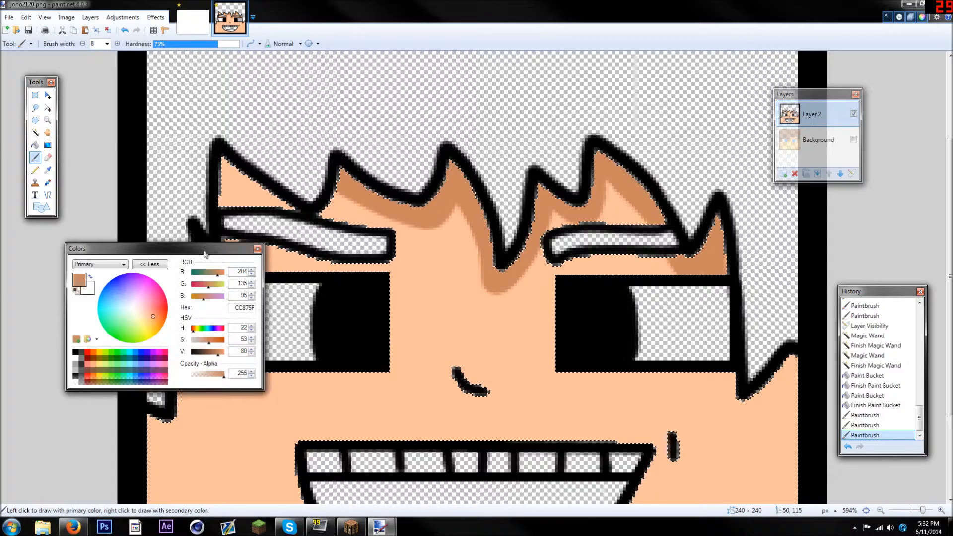
Move the Colors window off the left hair and paint the darker shadow under the left fringe and side hair
{"action": "left_click_drag", "start_coordinate": [114, 248], "coordinate": [570, 337]}
{"action": "left_click_drag", "start_coordinate": [339, 182], "coordinate": [302, 218]}
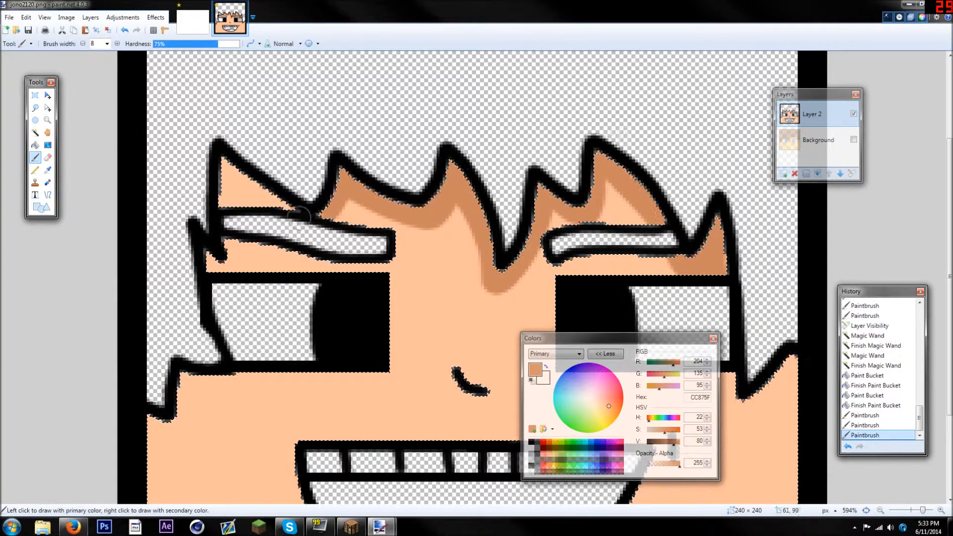
{"action": "mouse_move", "coordinate": [220, 179]}
{"action": "left_mouse_down"}
{"action": "mouse_move", "coordinate": [238, 267]}
{"action": "mouse_move", "coordinate": [217, 254]}
{"action": "mouse_move", "coordinate": [247, 249]}
{"action": "mouse_move", "coordinate": [192, 247]}
{"action": "mouse_move", "coordinate": [188, 279]}
{"action": "mouse_move", "coordinate": [151, 297]}
{"action": "mouse_move", "coordinate": [158, 287]}
{"action": "mouse_move", "coordinate": [159, 369]}
{"action": "mouse_move", "coordinate": [185, 435]}
{"action": "left_mouse_up"}
Shade both side edges and lower corners of the face with curved strokes, including beneath the right hair tip
{"action": "scroll", "coordinate": [220, 193], "scroll_direction": "down", "scroll_amount": 3}
{"action": "left_click_drag", "start_coordinate": [219, 470], "coordinate": [264, 482]}
{"action": "mouse_move", "coordinate": [141, 379]}
{"action": "left_mouse_down"}
{"action": "mouse_move", "coordinate": [187, 458]}
{"action": "mouse_move", "coordinate": [184, 476]}
{"action": "mouse_move", "coordinate": [156, 469]}
{"action": "mouse_move", "coordinate": [148, 408]}
{"action": "mouse_move", "coordinate": [176, 471]}
{"action": "left_mouse_up"}
{"action": "left_click_drag", "start_coordinate": [570, 338], "coordinate": [30, 266]}
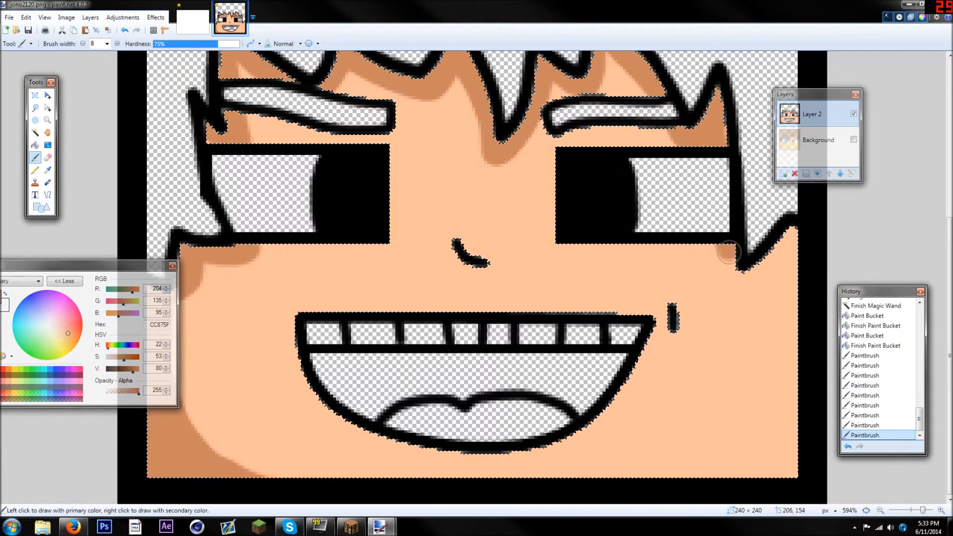
{"action": "left_click_drag", "start_coordinate": [754, 273], "coordinate": [786, 240]}
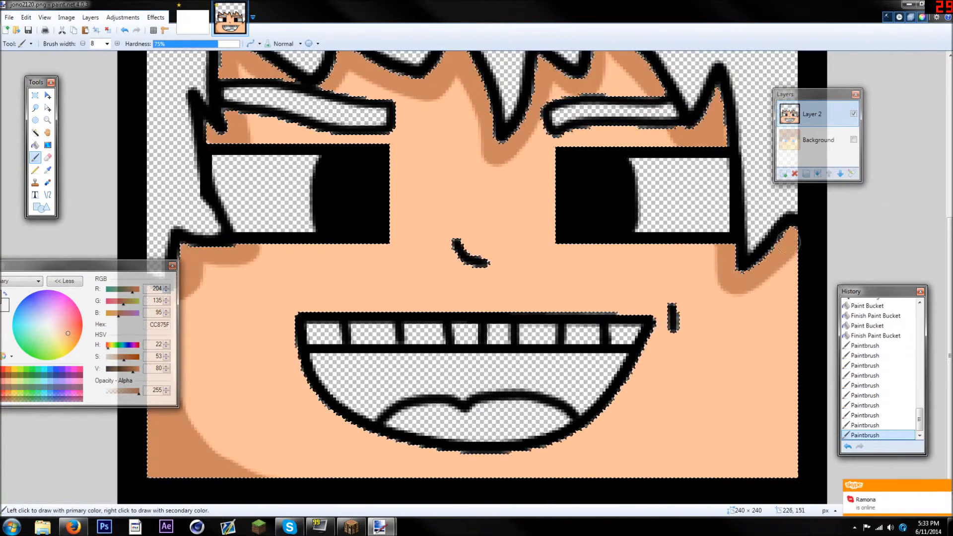
{"action": "mouse_move", "coordinate": [790, 311]}
{"action": "left_mouse_down"}
{"action": "mouse_move", "coordinate": [783, 389]}
{"action": "mouse_move", "coordinate": [756, 439]}
{"action": "mouse_move", "coordinate": [688, 488]}
{"action": "mouse_move", "coordinate": [659, 494]}
{"action": "mouse_move", "coordinate": [808, 462]}
{"action": "mouse_move", "coordinate": [781, 438]}
{"action": "mouse_move", "coordinate": [759, 468]}
{"action": "mouse_move", "coordinate": [792, 437]}
{"action": "mouse_move", "coordinate": [773, 452]}
{"action": "left_mouse_up"}
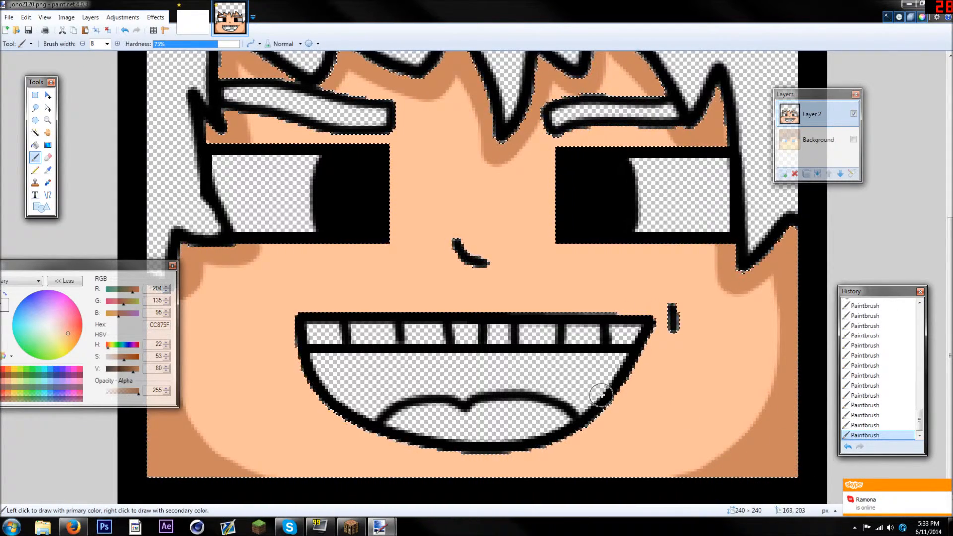
Paint the darker skin shadow beneath the mouth, both eyebrows and both eyes
{"action": "mouse_move", "coordinate": [575, 427]}
{"action": "left_mouse_down"}
{"action": "mouse_move", "coordinate": [508, 457]}
{"action": "mouse_move", "coordinate": [450, 461]}
{"action": "mouse_move", "coordinate": [370, 434]}
{"action": "mouse_move", "coordinate": [330, 392]}
{"action": "left_mouse_up"}
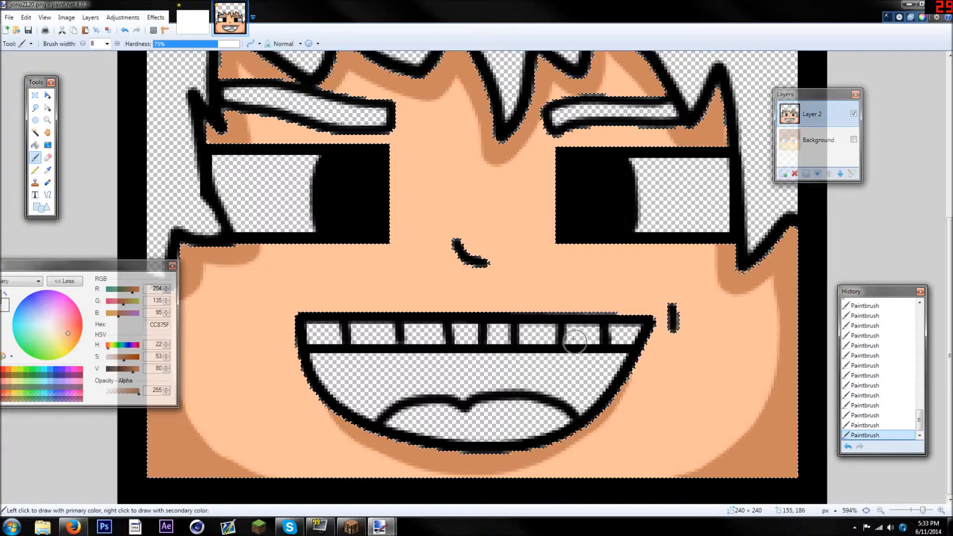
{"action": "scroll", "coordinate": [728, 282], "scroll_direction": "down", "scroll_amount": 3}
{"action": "scroll", "coordinate": [440, 319], "scroll_direction": "up", "scroll_amount": 5}
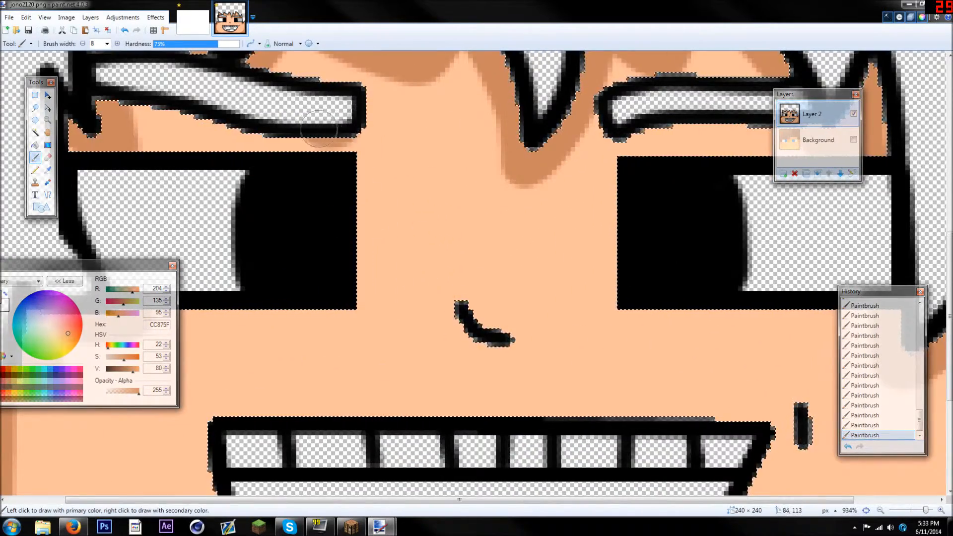
{"action": "mouse_move", "coordinate": [319, 128]}
{"action": "left_mouse_down"}
{"action": "mouse_move", "coordinate": [164, 116]}
{"action": "mouse_move", "coordinate": [126, 92]}
{"action": "left_mouse_up"}
{"action": "left_click_drag", "start_coordinate": [621, 135], "coordinate": [799, 119]}
{"action": "left_click_drag", "start_coordinate": [348, 320], "coordinate": [169, 320]}
{"action": "mouse_move", "coordinate": [645, 314]}
{"action": "left_mouse_down"}
{"action": "mouse_move", "coordinate": [665, 303]}
{"action": "mouse_move", "coordinate": [833, 317]}
{"action": "left_mouse_up"}
{"action": "scroll", "coordinate": [769, 302], "scroll_direction": "down", "scroll_amount": 4}
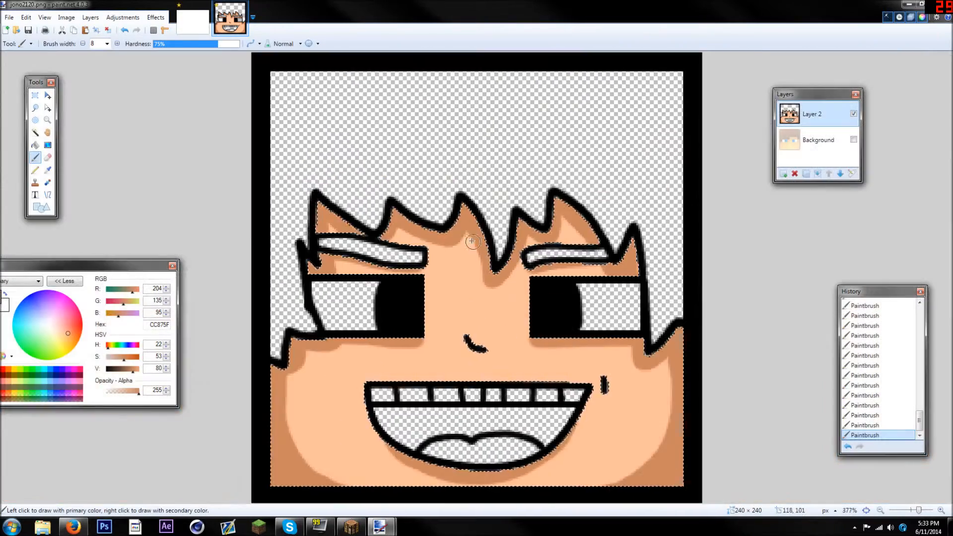
Set the Paintbrush width to 3 and paint thin shadows beside the cheek mark and the nose
{"action": "scroll", "coordinate": [504, 241], "scroll_direction": "up", "scroll_amount": 4}
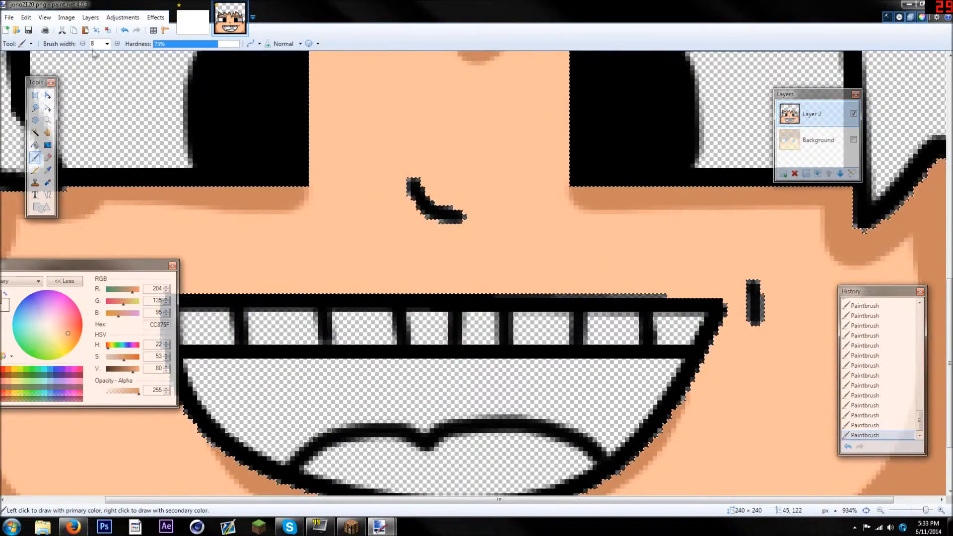
{"action": "left_click", "coordinate": [106, 44]}
{"action": "left_click", "coordinate": [94, 65]}
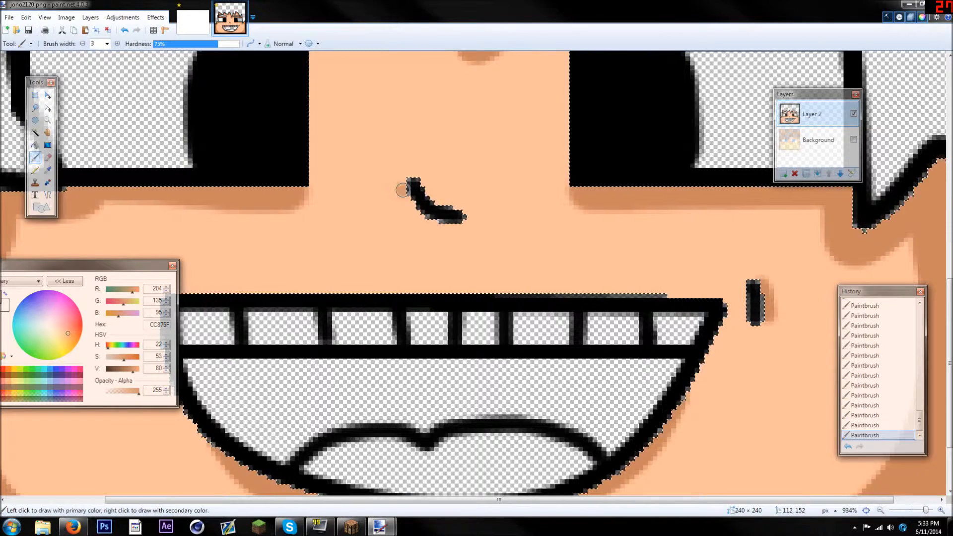
{"action": "scroll", "coordinate": [436, 227], "scroll_direction": "down", "scroll_amount": 4}
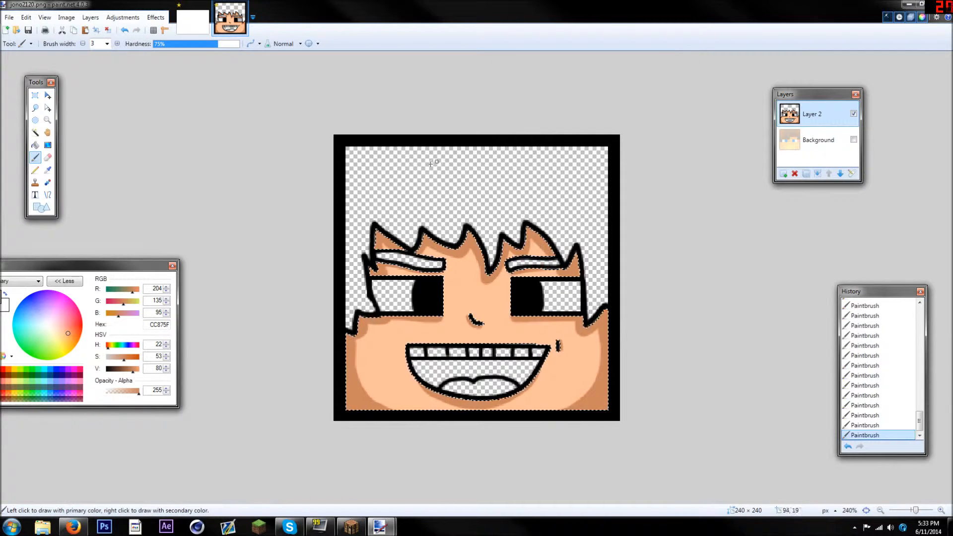
Deselect the skin area and move the Colors window fully into view
{"action": "key", "text": "ctrl+d"}
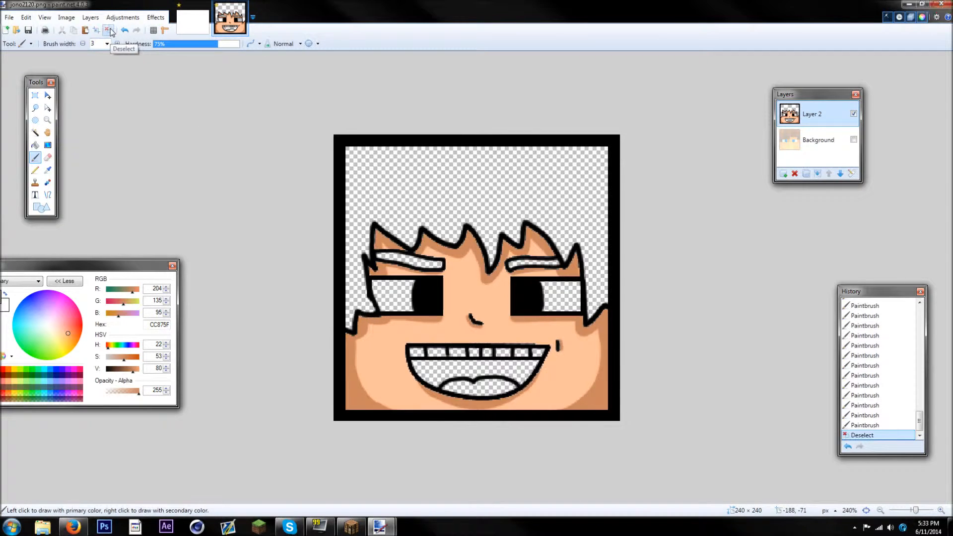
{"action": "scroll", "coordinate": [388, 323], "scroll_direction": "down", "scroll_amount": 6}
{"action": "scroll", "coordinate": [388, 323], "scroll_direction": "up", "scroll_amount": 6}
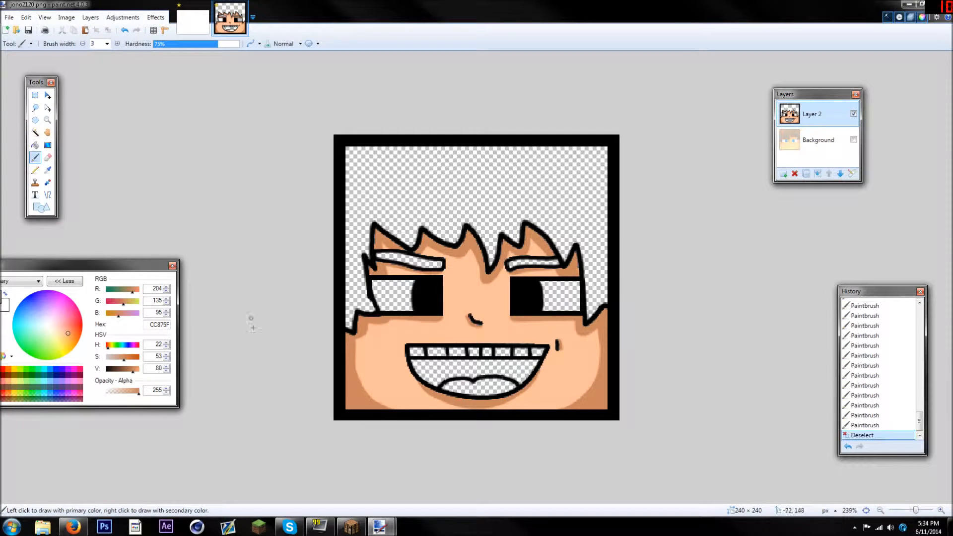
{"action": "scroll", "coordinate": [252, 325], "scroll_direction": "up", "scroll_amount": 2}
{"action": "left_click_drag", "start_coordinate": [133, 266], "coordinate": [163, 263]}
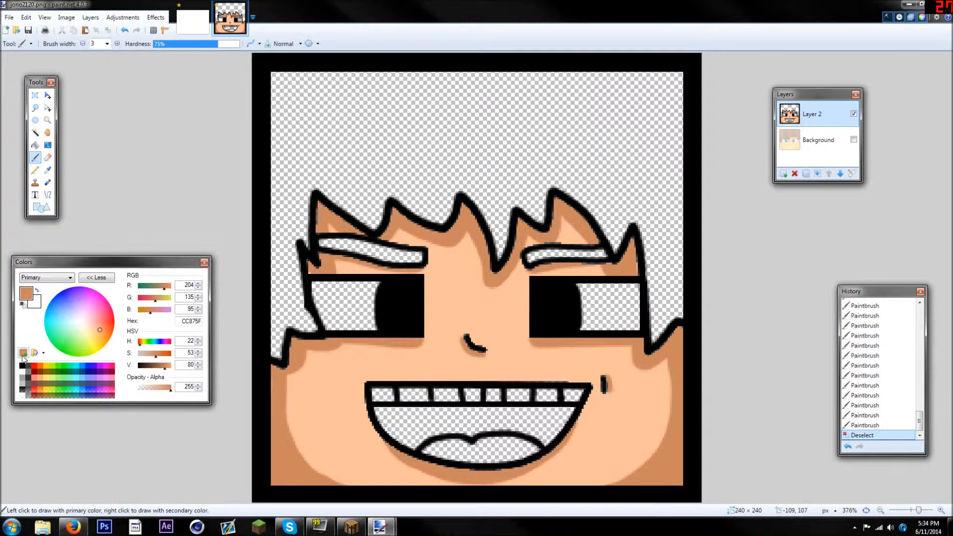
Fill the empty white areas of both eyes with white using the Paint Bucket
{"action": "left_click", "coordinate": [22, 373]}
{"action": "left_click", "coordinate": [35, 145]}
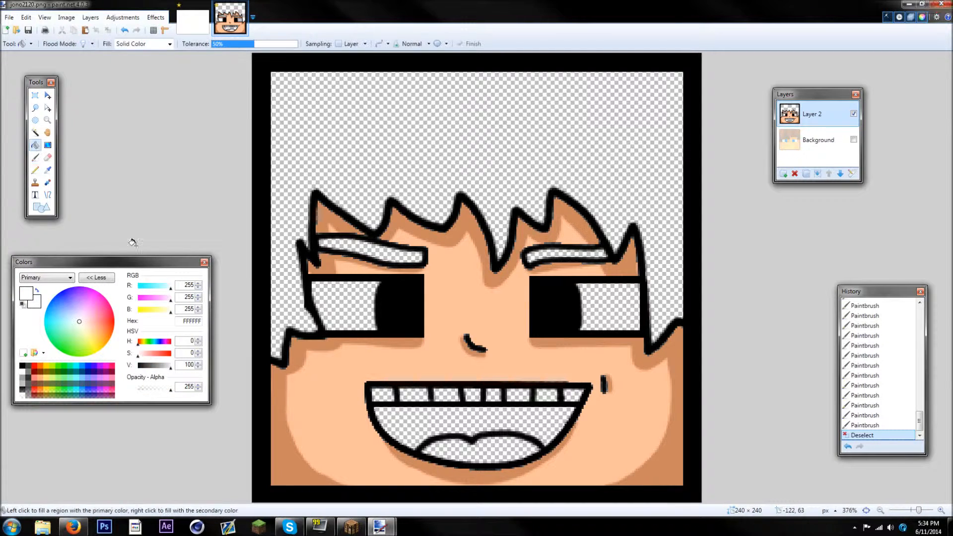
{"action": "left_click", "coordinate": [331, 304]}
{"action": "left_click", "coordinate": [618, 301]}
Select the whites of both eyes with the Magic Wand and briefly show the Background layer to check the original eyes
{"action": "left_click", "coordinate": [40, 132]}
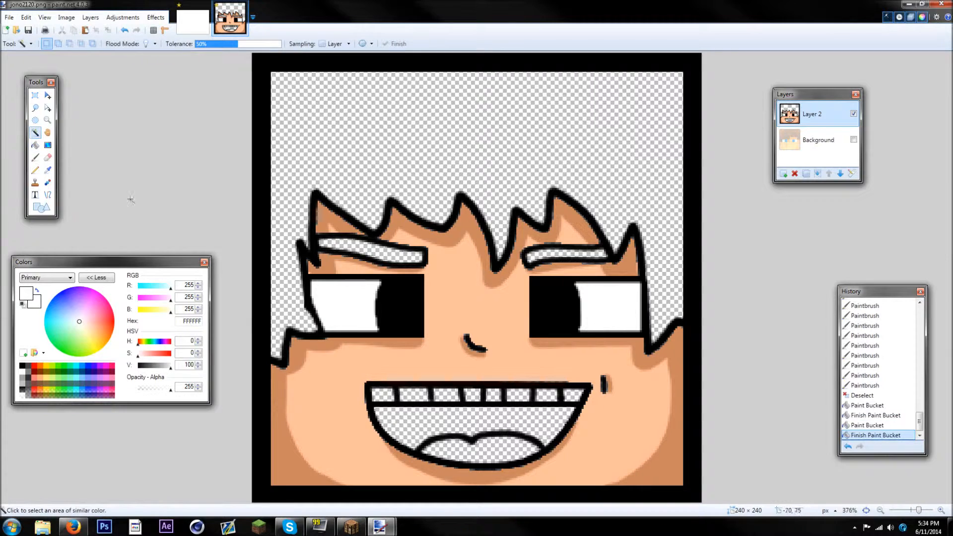
{"action": "left_click", "coordinate": [359, 308]}
{"action": "left_click", "coordinate": [606, 303], "text": "ctrl"}
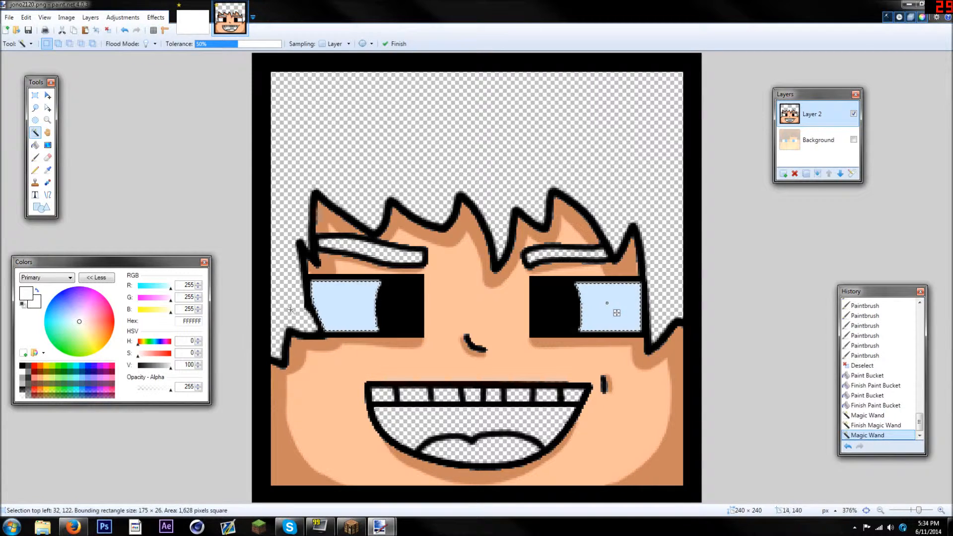
{"action": "left_click", "coordinate": [854, 139]}
{"action": "left_click", "coordinate": [853, 139]}
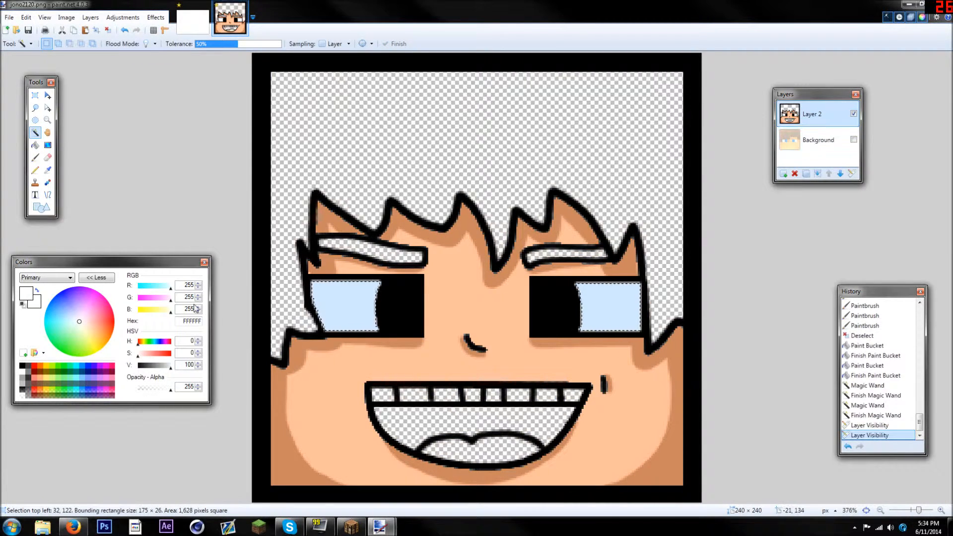
Paint blue (0094FF) irises beside both pupils with a Paintbrush width of 20, and deselect the eye whites
{"action": "left_click_drag", "start_coordinate": [71, 325], "coordinate": [9, 292]}
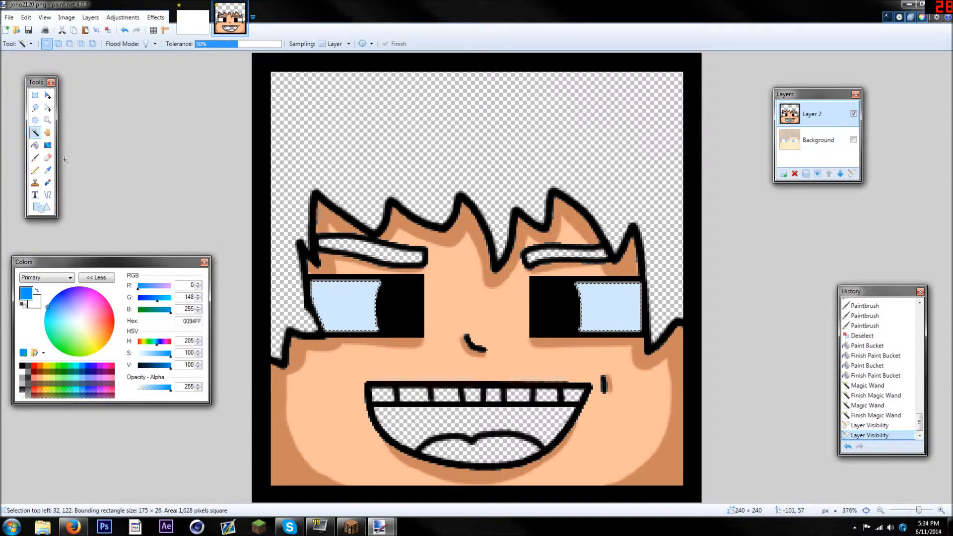
{"action": "left_click", "coordinate": [35, 157]}
{"action": "key", "text": "ctrl+plus"}
{"action": "left_click", "coordinate": [107, 44]}
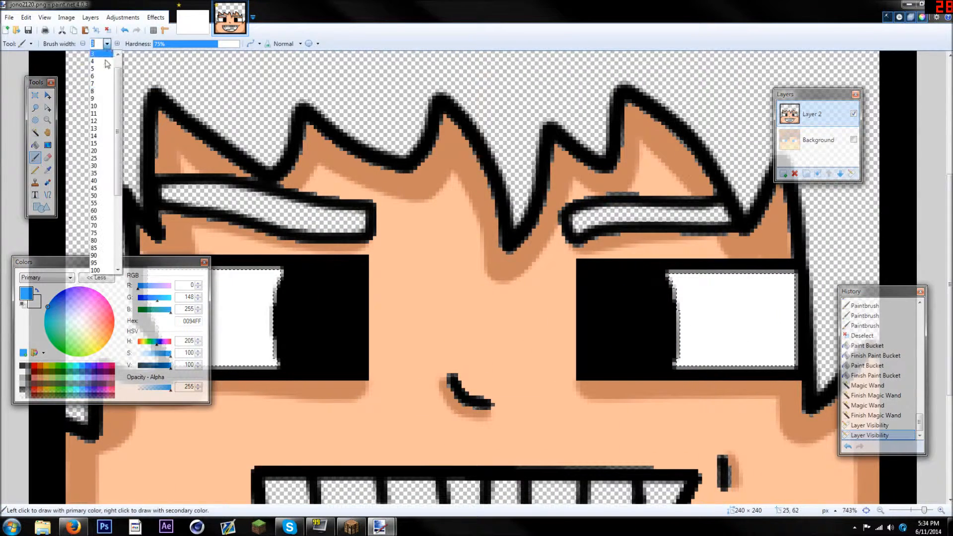
{"action": "left_click", "coordinate": [95, 151]}
{"action": "mouse_move", "coordinate": [60, 261]}
{"action": "left_mouse_down"}
{"action": "mouse_move", "coordinate": [87, 263]}
{"action": "mouse_move", "coordinate": [419, 121]}
{"action": "left_mouse_up"}
{"action": "left_click", "coordinate": [299, 282]}
{"action": "mouse_move", "coordinate": [300, 281]}
{"action": "left_mouse_down"}
{"action": "mouse_move", "coordinate": [288, 306]}
{"action": "mouse_move", "coordinate": [292, 354]}
{"action": "mouse_move", "coordinate": [276, 315]}
{"action": "mouse_move", "coordinate": [289, 372]}
{"action": "left_mouse_up"}
{"action": "left_click_drag", "start_coordinate": [626, 286], "coordinate": [664, 330]}
{"action": "mouse_move", "coordinate": [667, 278]}
{"action": "left_mouse_down"}
{"action": "mouse_move", "coordinate": [675, 355]}
{"action": "mouse_move", "coordinate": [660, 393]}
{"action": "left_mouse_up"}
{"action": "key", "text": "ctrl+d"}
Select both blue irises with the Magic Wand and set the primary colour to cyan 00FFFA and the secondary to navy 001660
{"action": "left_click", "coordinate": [35, 132]}
{"action": "left_click", "coordinate": [255, 308]}
{"action": "left_click", "coordinate": [689, 297], "text": "ctrl"}
{"action": "left_click_drag", "start_coordinate": [392, 158], "coordinate": [372, 187]}
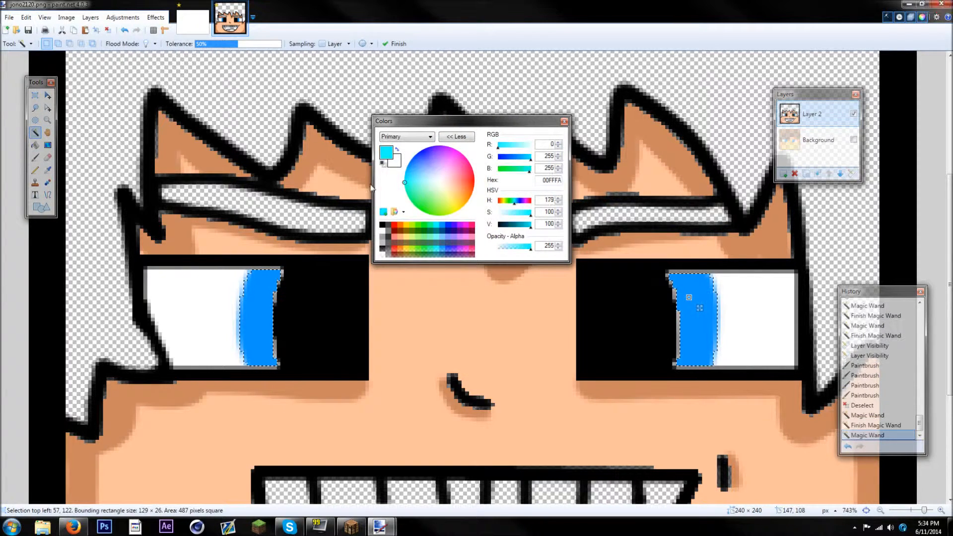
{"action": "left_click", "coordinate": [394, 167]}
{"action": "left_click_drag", "start_coordinate": [424, 162], "coordinate": [406, 148]}
{"action": "left_click", "coordinate": [510, 225]}
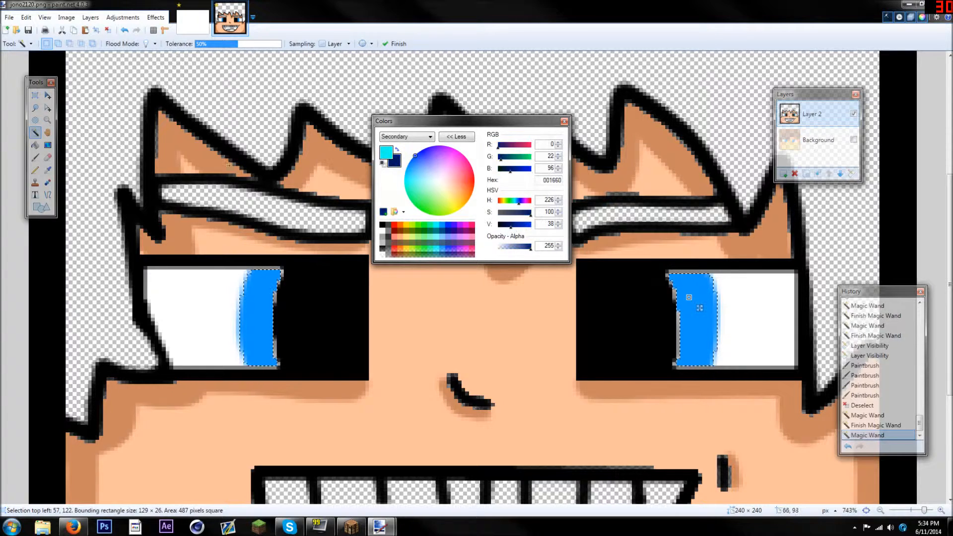
Apply a downward linear gradient from cyan to navy across both selected irises, and deselect them
{"action": "left_click", "coordinate": [52, 146]}
{"action": "left_click_drag", "start_coordinate": [453, 124], "coordinate": [22, 352]}
{"action": "scroll", "coordinate": [479, 278], "scroll_direction": "down", "scroll_amount": 3}
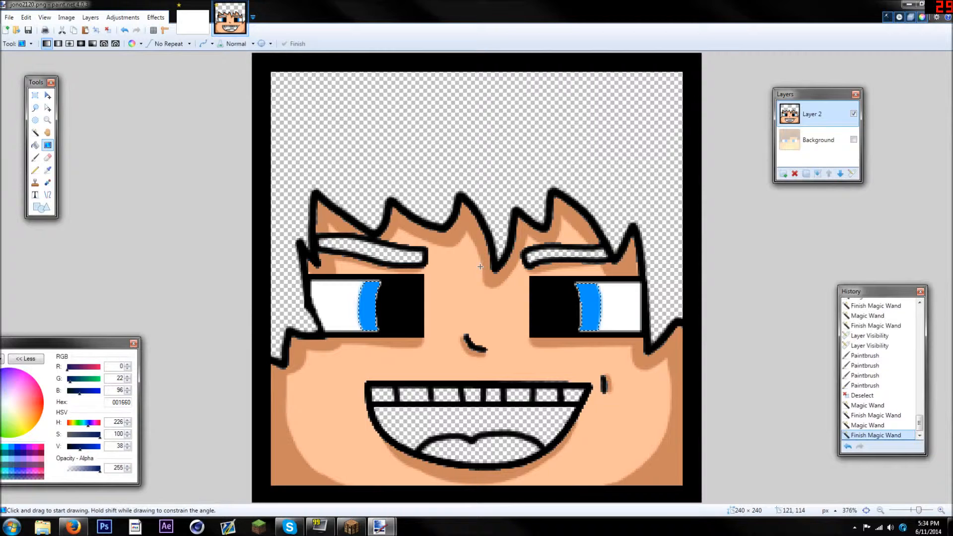
{"action": "left_click_drag", "start_coordinate": [480, 267], "coordinate": [475, 333]}
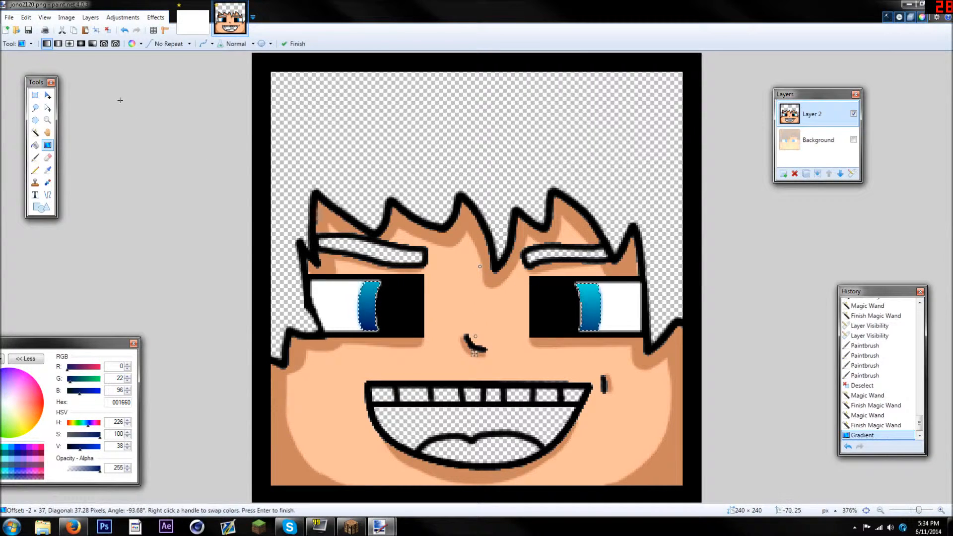
{"action": "key", "text": "ctrl+d"}
{"action": "scroll", "coordinate": [476, 277], "scroll_direction": "down", "scroll_amount": 3}
{"action": "scroll", "coordinate": [432, 279], "scroll_direction": "up", "scroll_amount": 5}
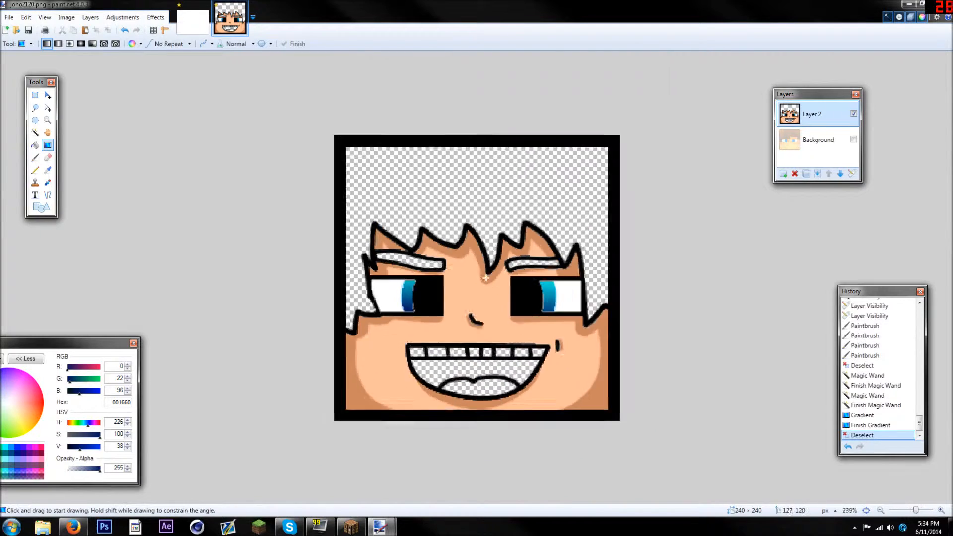
Pick the pupil's black and paint over the jagged inner edges of both irises with a Paintbrush width of 3
{"action": "scroll", "coordinate": [422, 278], "scroll_direction": "up", "scroll_amount": 5}
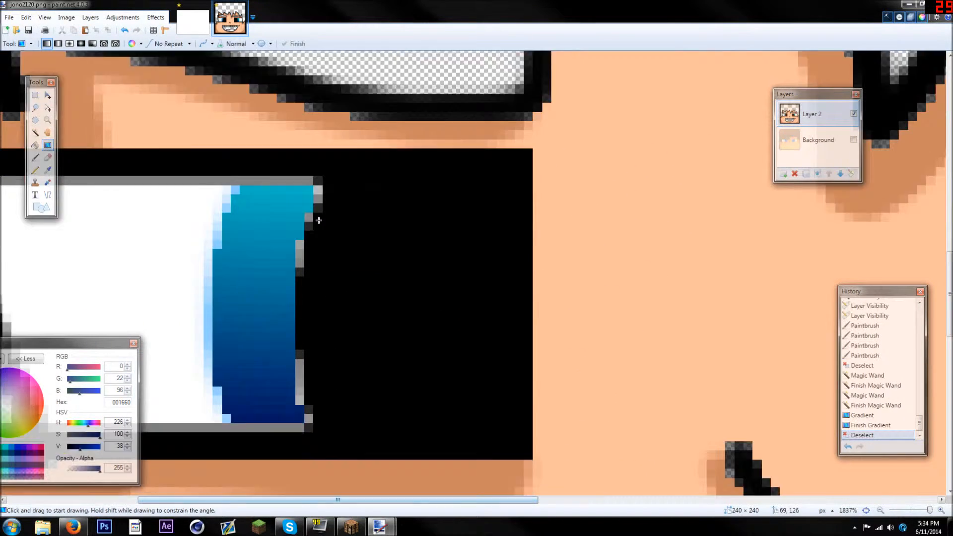
{"action": "scroll", "coordinate": [318, 220], "scroll_direction": "down", "scroll_amount": 1}
{"action": "left_click", "coordinate": [48, 169]}
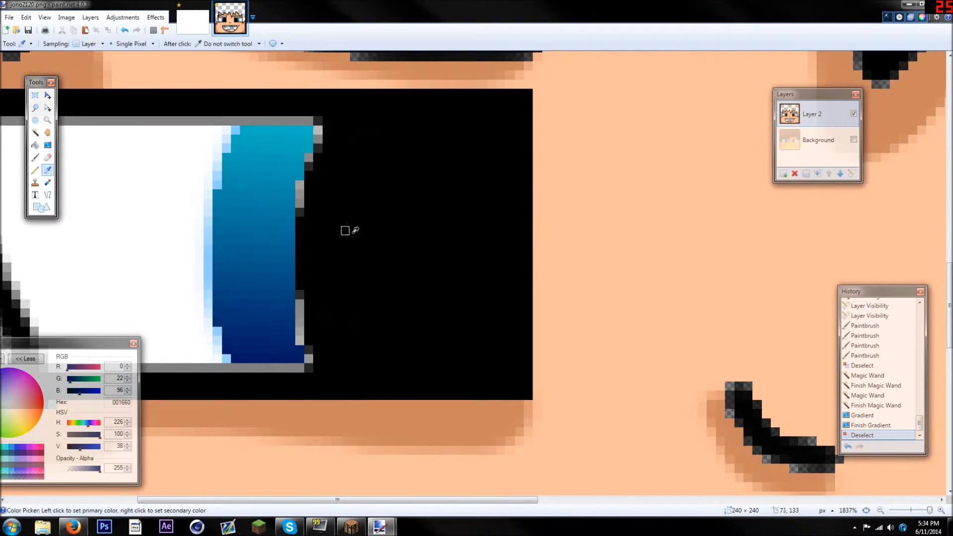
{"action": "left_click", "coordinate": [329, 227]}
{"action": "left_click_drag", "start_coordinate": [99, 342], "coordinate": [830, 140]}
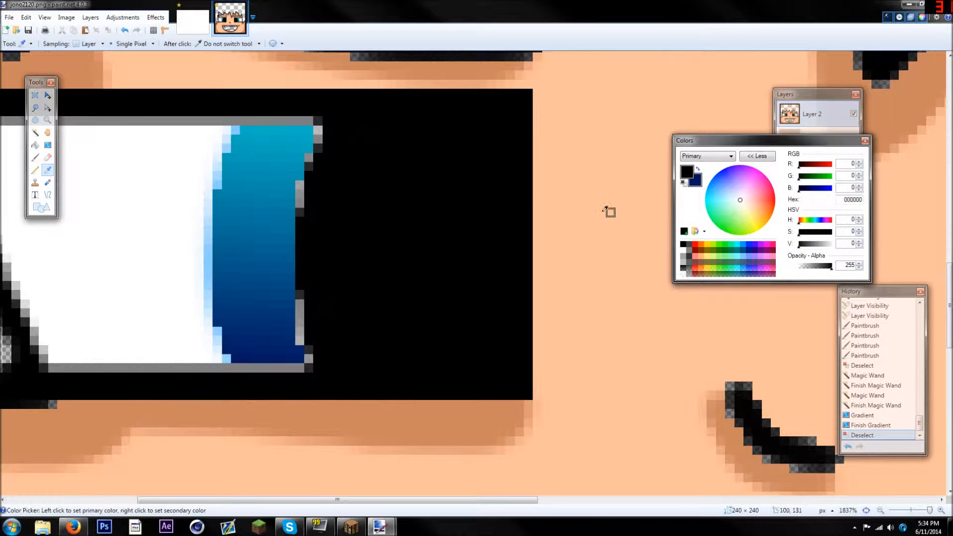
{"action": "left_click", "coordinate": [34, 158]}
{"action": "left_click", "coordinate": [106, 43]}
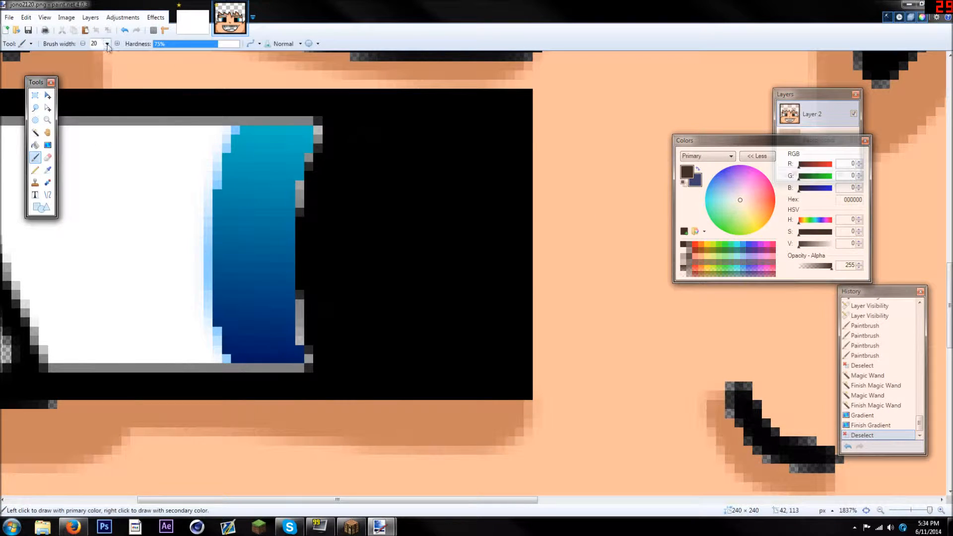
{"action": "left_click", "coordinate": [93, 69]}
{"action": "mouse_move", "coordinate": [329, 121]}
{"action": "left_mouse_down"}
{"action": "mouse_move", "coordinate": [300, 187]}
{"action": "mouse_move", "coordinate": [291, 264]}
{"action": "mouse_move", "coordinate": [305, 341]}
{"action": "mouse_move", "coordinate": [363, 397]}
{"action": "left_mouse_up"}
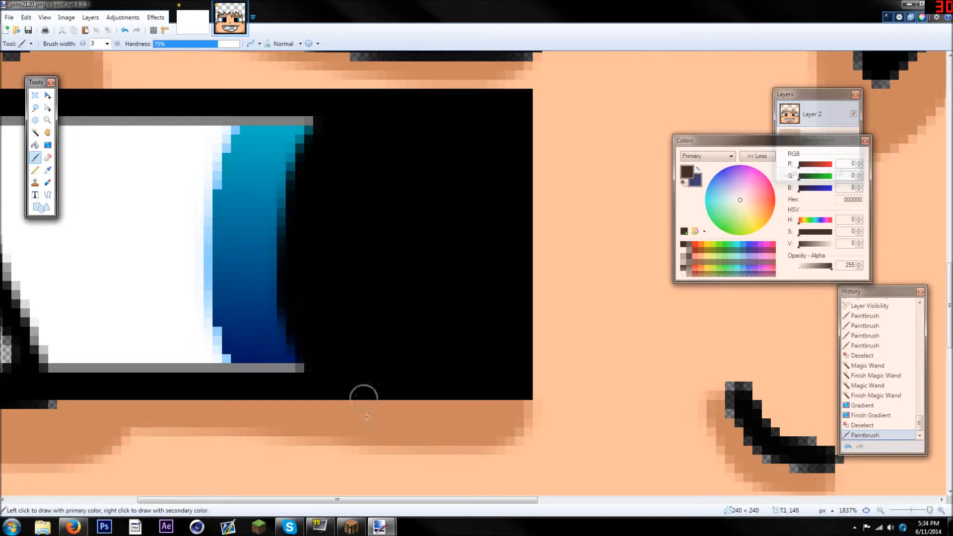
{"action": "left_click_drag", "start_coordinate": [420, 501], "coordinate": [775, 478]}
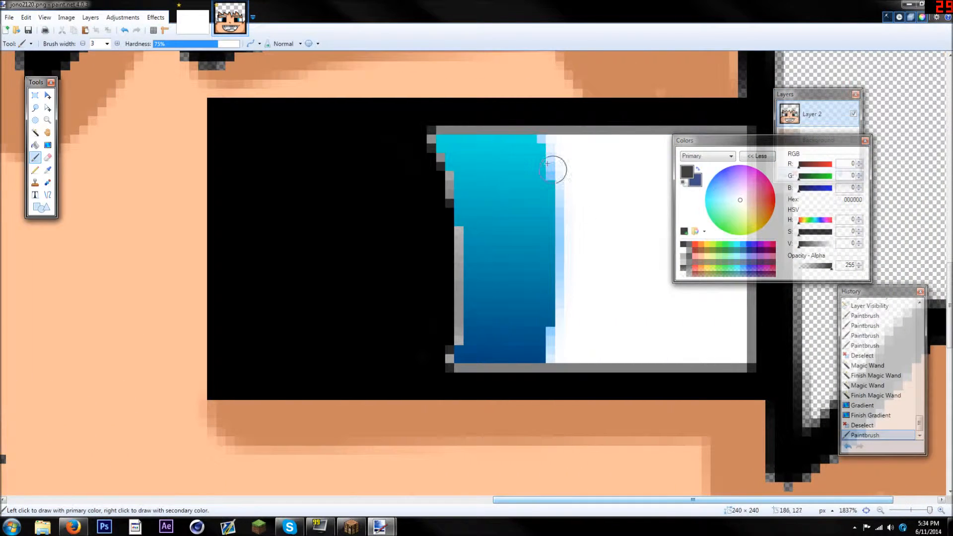
{"action": "mouse_move", "coordinate": [428, 150]}
{"action": "left_mouse_down"}
{"action": "mouse_move", "coordinate": [457, 253]}
{"action": "mouse_move", "coordinate": [450, 332]}
{"action": "mouse_move", "coordinate": [428, 357]}
{"action": "left_mouse_up"}
{"action": "key", "text": "ctrl+b"}
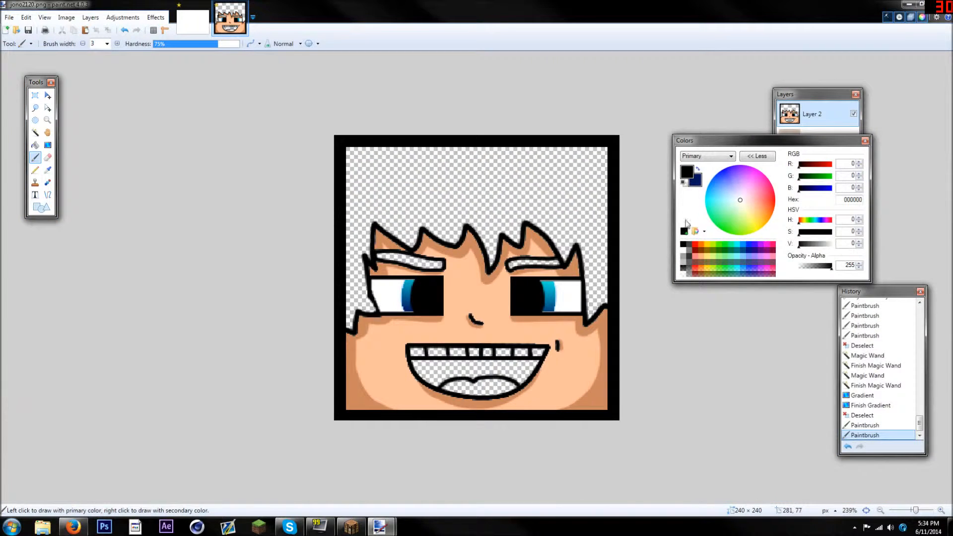
Dab a round white highlight onto each pupil with a Paintbrush width of 13
{"action": "left_click_drag", "start_coordinate": [726, 144], "coordinate": [133, 243]}
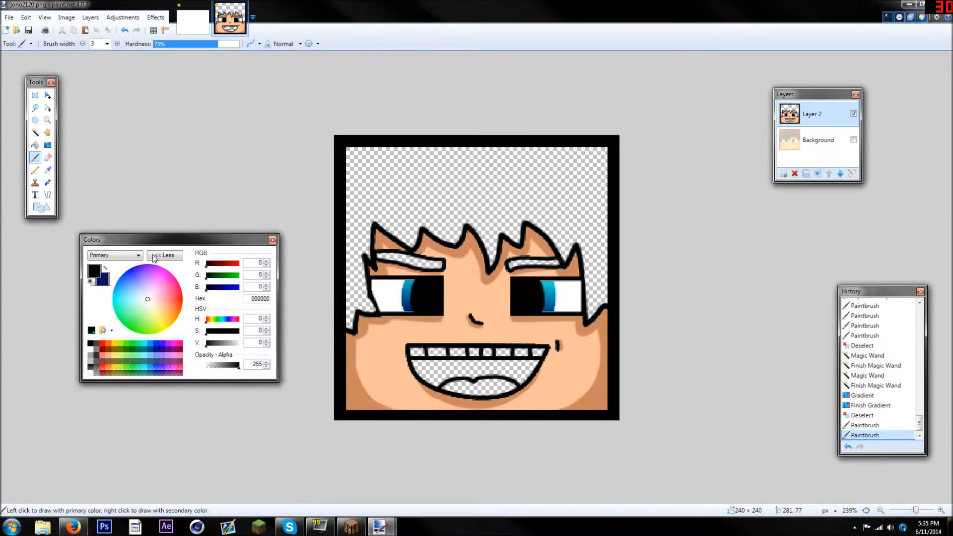
{"action": "left_click", "coordinate": [90, 351]}
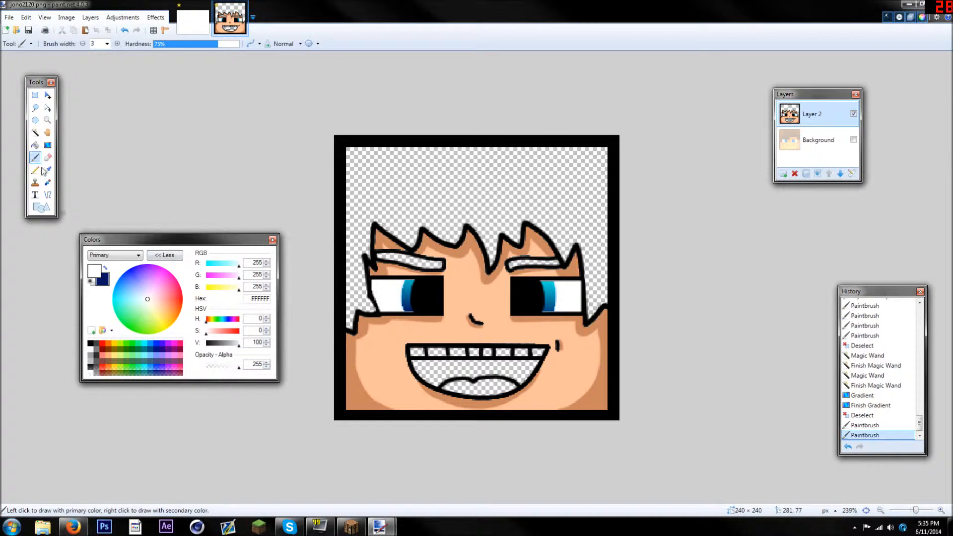
{"action": "left_click", "coordinate": [105, 44]}
{"action": "left_click", "coordinate": [101, 128]}
{"action": "scroll", "coordinate": [446, 278], "scroll_direction": "up", "scroll_amount": 2}
{"action": "left_click", "coordinate": [378, 296]}
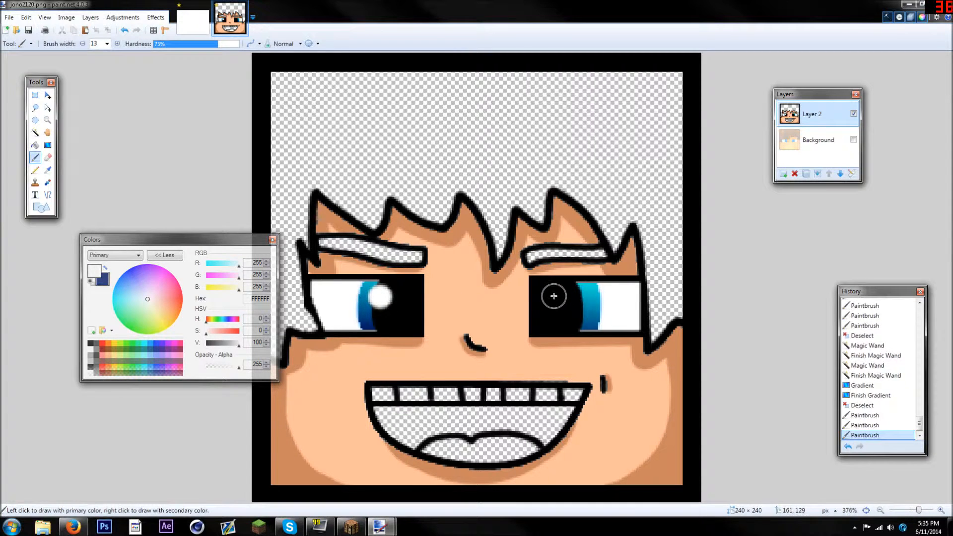
{"action": "left_click", "coordinate": [554, 296]}
{"action": "scroll", "coordinate": [649, 355], "scroll_direction": "down", "scroll_amount": 5}
{"action": "scroll", "coordinate": [625, 329], "scroll_direction": "up", "scroll_amount": 5}
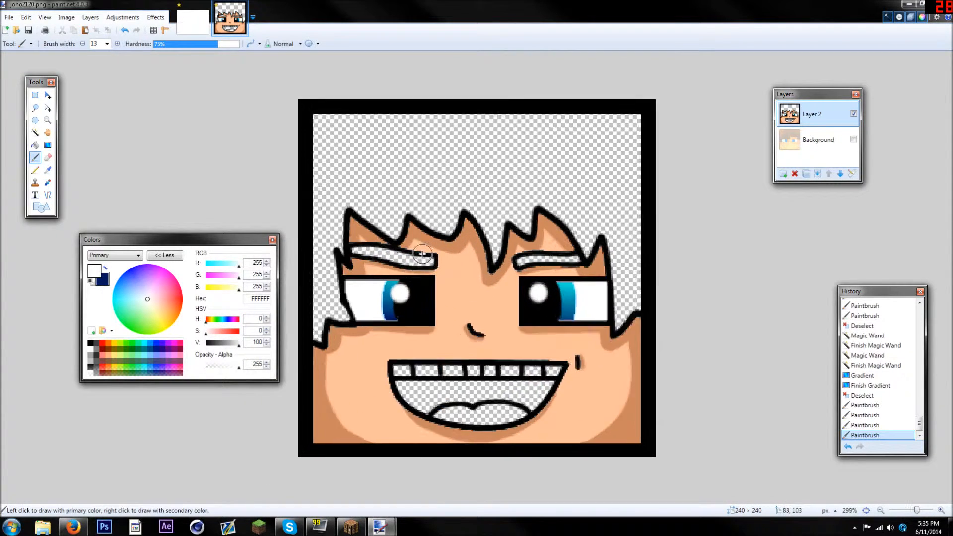
{"action": "scroll", "coordinate": [422, 254], "scroll_direction": "up", "scroll_amount": 1}
Select the whites of both eyes with the Magic Wand and set the primary colour to light grey CCCCCC
{"action": "left_click_drag", "start_coordinate": [147, 242], "coordinate": [588, 62]}
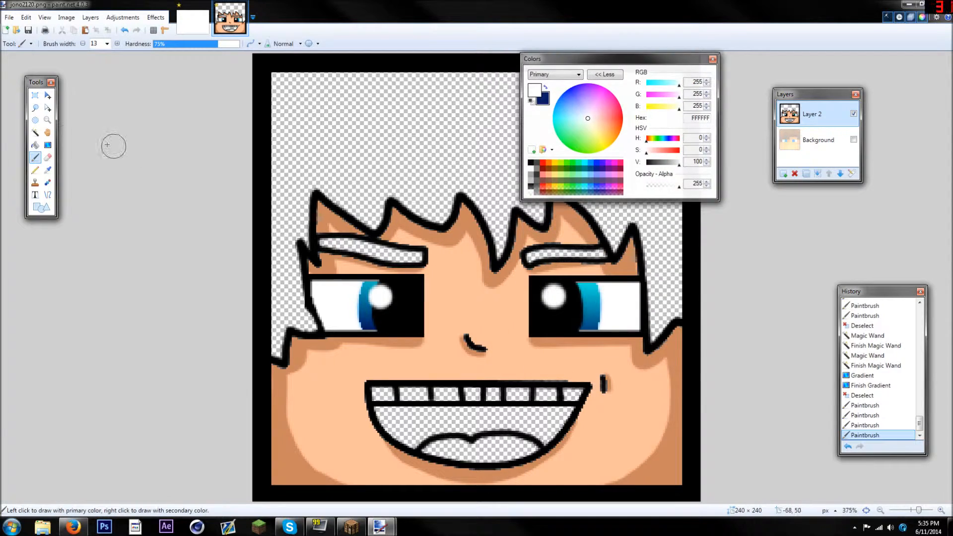
{"action": "left_click", "coordinate": [35, 132]}
{"action": "left_click", "coordinate": [330, 299]}
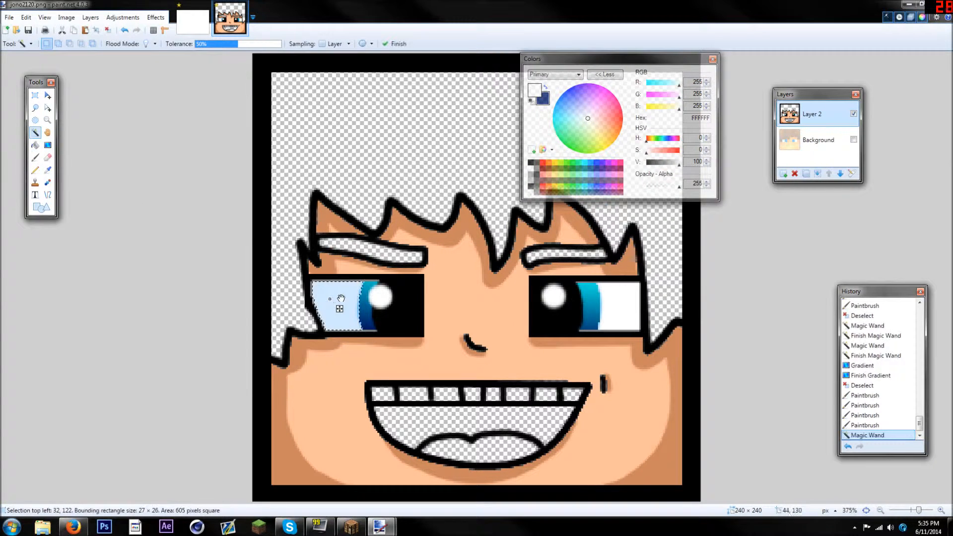
{"action": "left_click", "coordinate": [603, 306], "text": "ctrl"}
{"action": "left_click", "coordinate": [48, 170]}
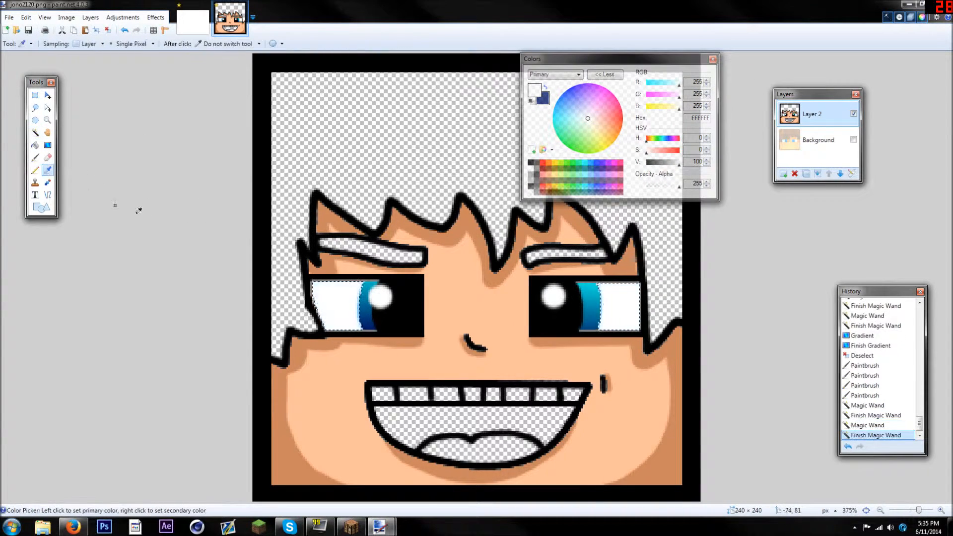
{"action": "left_click", "coordinate": [536, 171]}
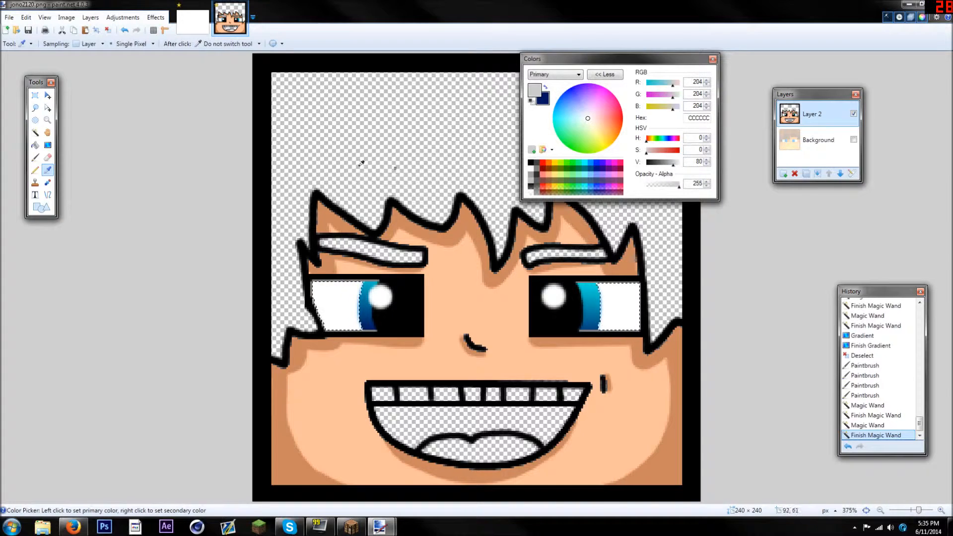
Shade the outer edges of both eye whites in light grey with a Paintbrush width of 5, and clear the selection
{"action": "key", "text": "b"}
{"action": "scroll", "coordinate": [199, 191], "scroll_direction": "up", "scroll_amount": 4}
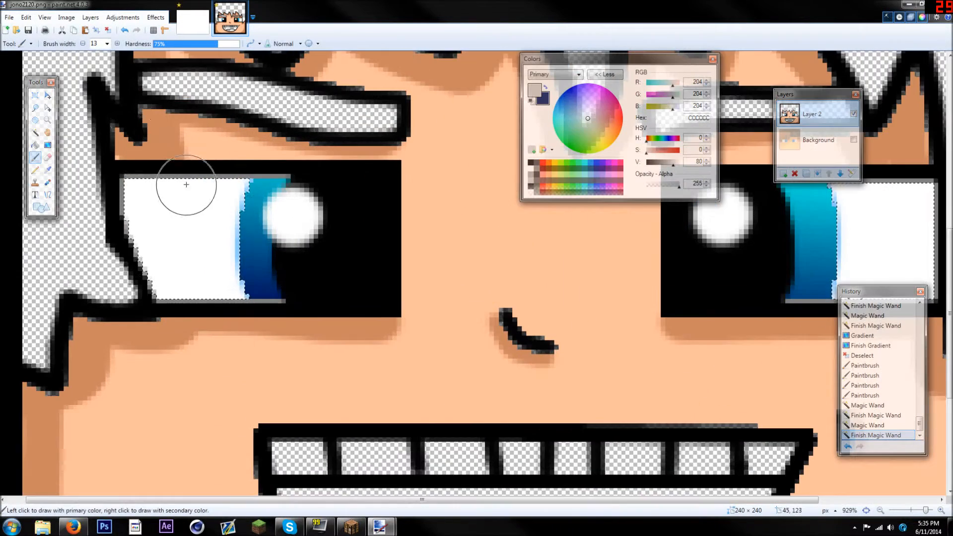
{"action": "left_click", "coordinate": [107, 44]}
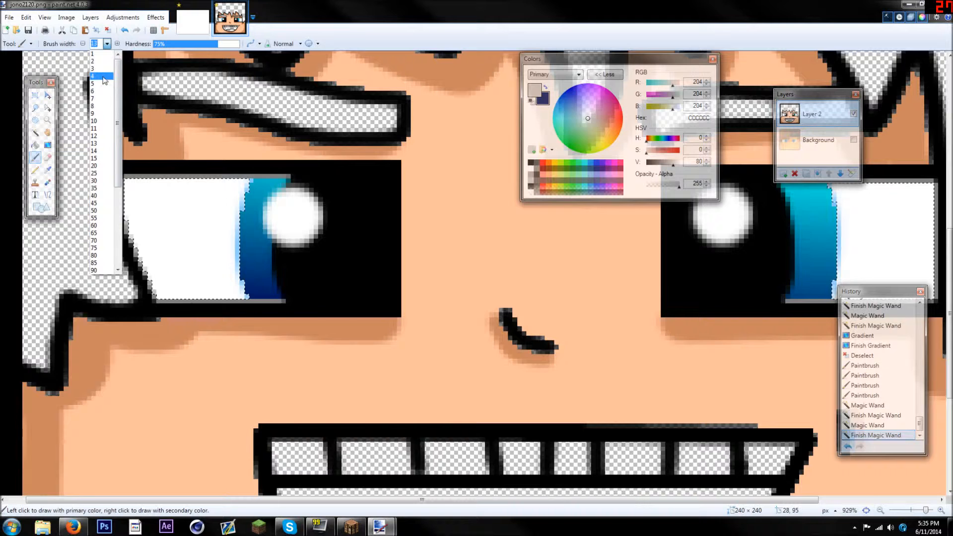
{"action": "left_click", "coordinate": [104, 83]}
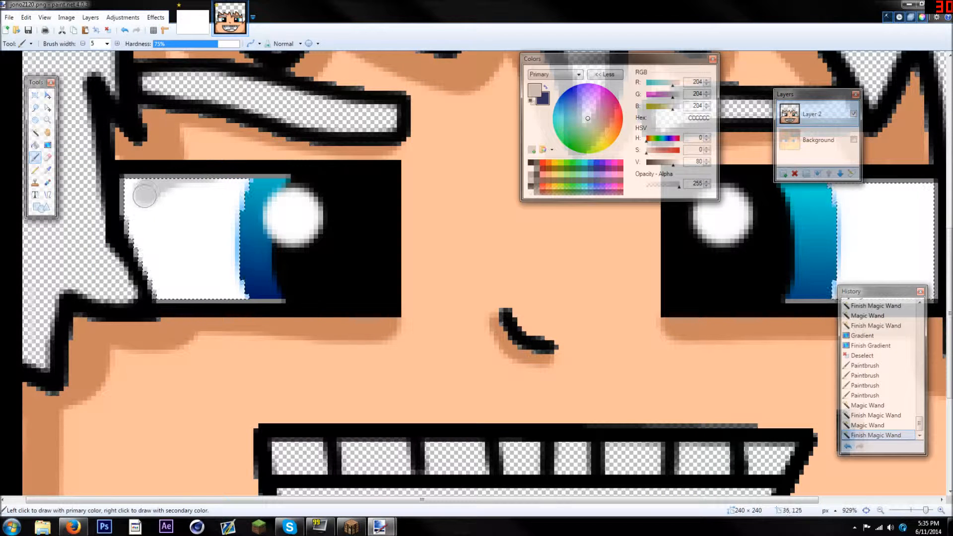
{"action": "left_click_drag", "start_coordinate": [151, 292], "coordinate": [135, 182]}
{"action": "left_click_drag", "start_coordinate": [121, 238], "coordinate": [141, 285]}
{"action": "left_click_drag", "start_coordinate": [370, 500], "coordinate": [496, 491]}
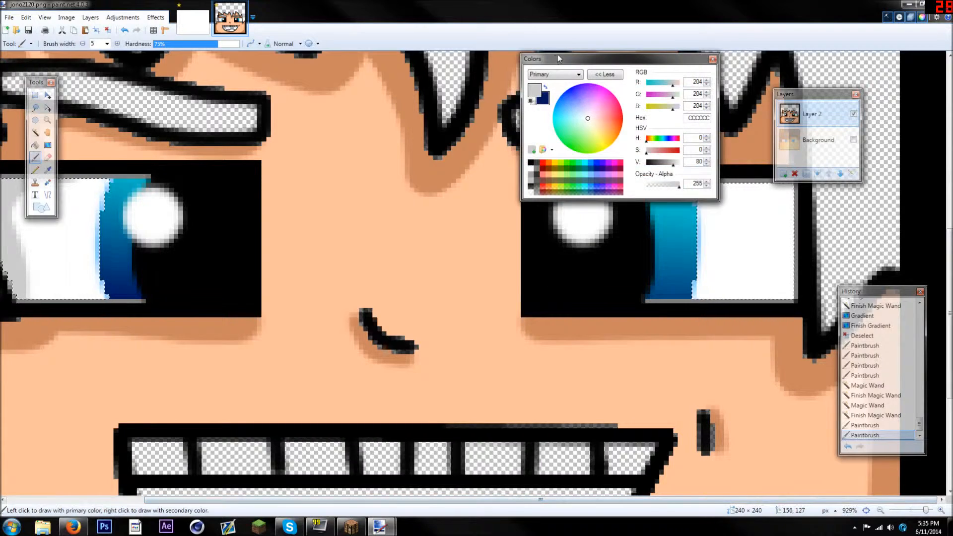
{"action": "left_click_drag", "start_coordinate": [558, 58], "coordinate": [357, 64]}
{"action": "mouse_move", "coordinate": [750, 179]}
{"action": "left_mouse_down"}
{"action": "mouse_move", "coordinate": [781, 243]}
{"action": "mouse_move", "coordinate": [787, 298]}
{"action": "left_mouse_up"}
{"action": "left_click", "coordinate": [107, 29]}
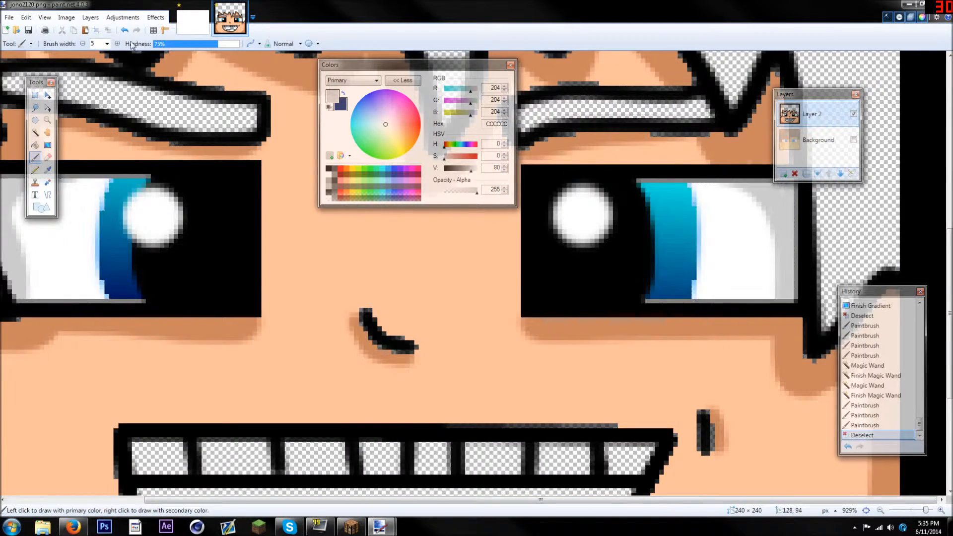
{"action": "key", "text": "ctrl+b"}
{"action": "left_click_drag", "start_coordinate": [393, 65], "coordinate": [134, 279]}
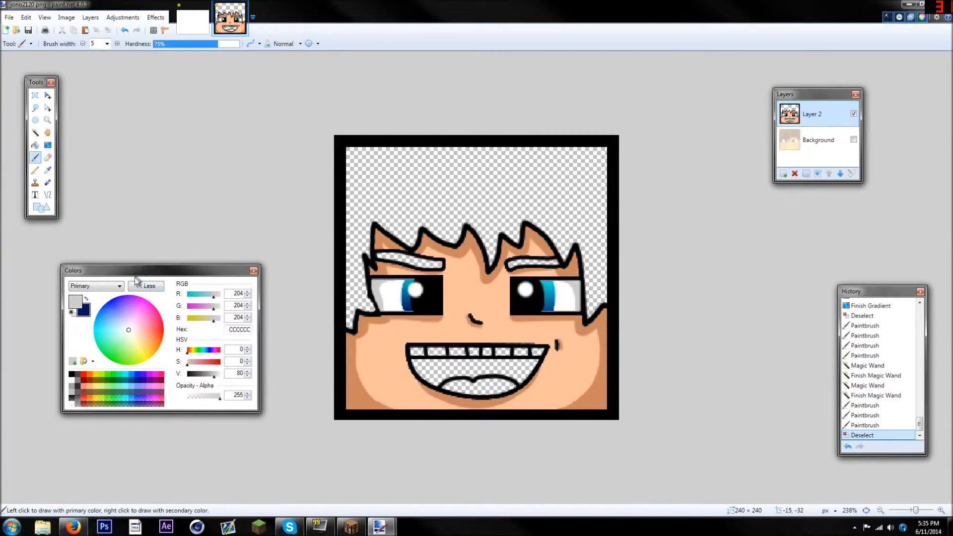
Set the primary colour to light brown and the secondary to dark brown 3D1800, and select the empty hair area with the Magic Wand
{"action": "scroll", "coordinate": [480, 256], "scroll_direction": "down", "scroll_amount": 3}
{"action": "scroll", "coordinate": [479, 257], "scroll_direction": "up", "scroll_amount": 4}
{"action": "scroll", "coordinate": [479, 257], "scroll_direction": "down", "scroll_amount": 1}
{"action": "scroll", "coordinate": [480, 256], "scroll_direction": "up", "scroll_amount": 2}
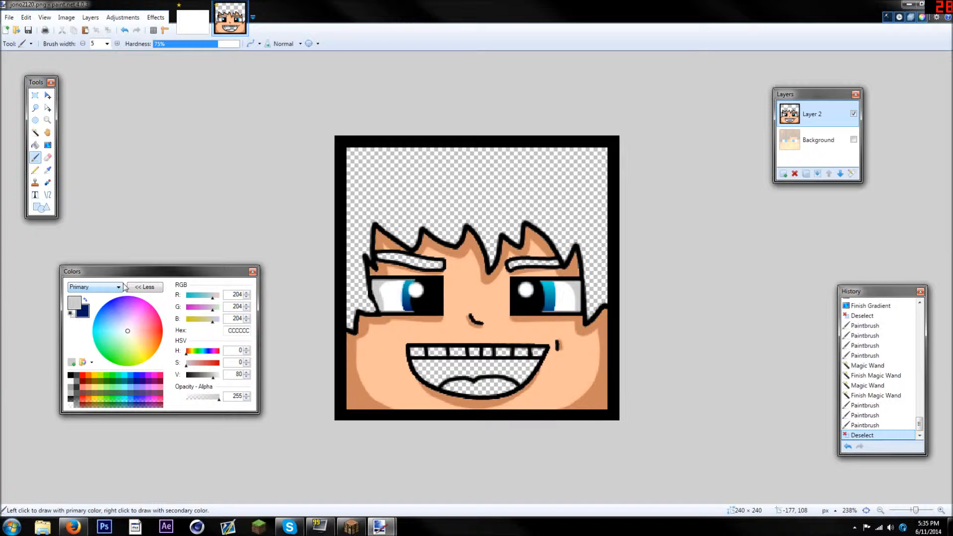
{"action": "left_click", "coordinate": [90, 384]}
{"action": "left_click_drag", "start_coordinate": [211, 366], "coordinate": [212, 376]}
{"action": "left_click", "coordinate": [86, 315]}
{"action": "left_click", "coordinate": [94, 382]}
{"action": "left_click", "coordinate": [196, 375]}
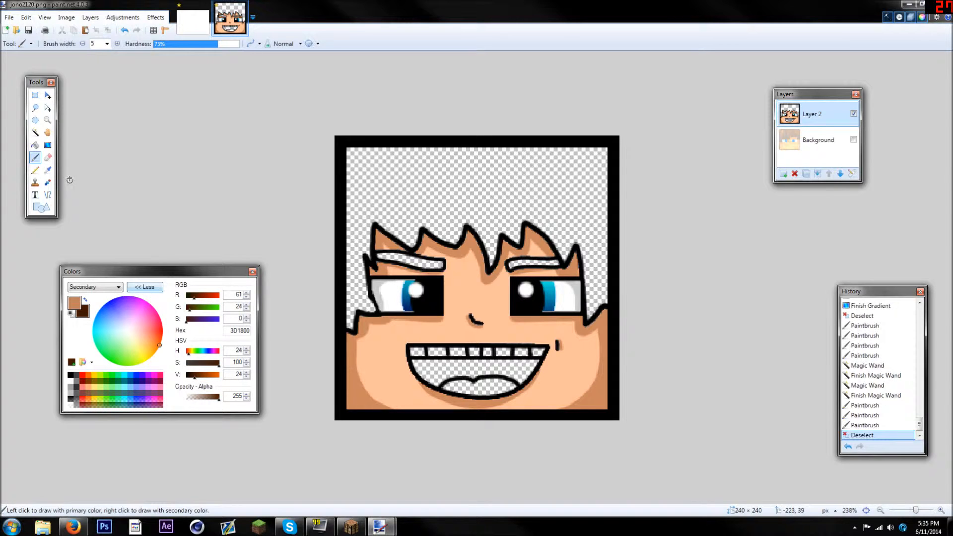
{"action": "left_click", "coordinate": [35, 133]}
{"action": "left_click", "coordinate": [437, 183]}
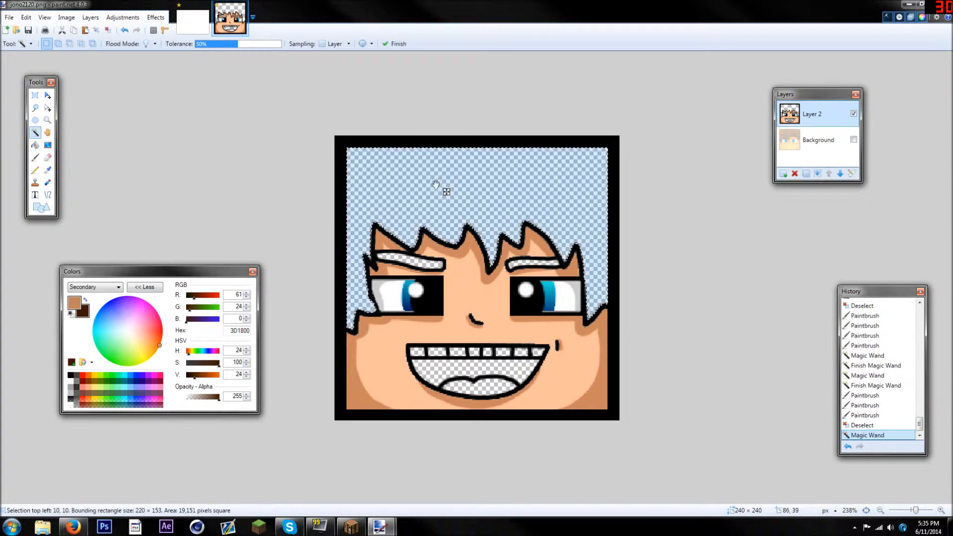
Fill the selected hair area with a linear gradient running from light brown at the top to dark brown at the bottom
{"action": "left_click", "coordinate": [47, 145]}
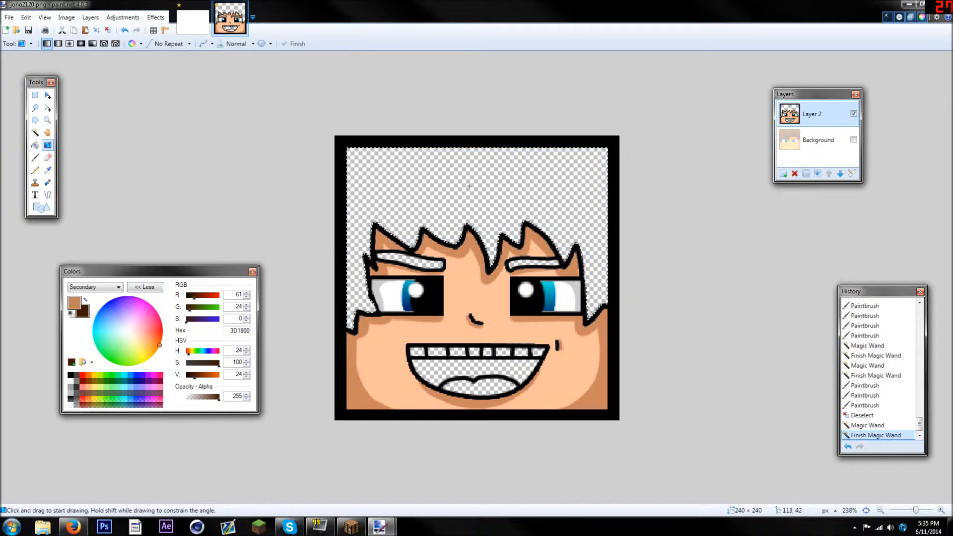
{"action": "left_click_drag", "start_coordinate": [475, 148], "coordinate": [463, 305]}
{"action": "scroll", "coordinate": [361, 218], "scroll_direction": "down", "scroll_amount": 5}
{"action": "scroll", "coordinate": [360, 218], "scroll_direction": "up", "scroll_amount": 6}
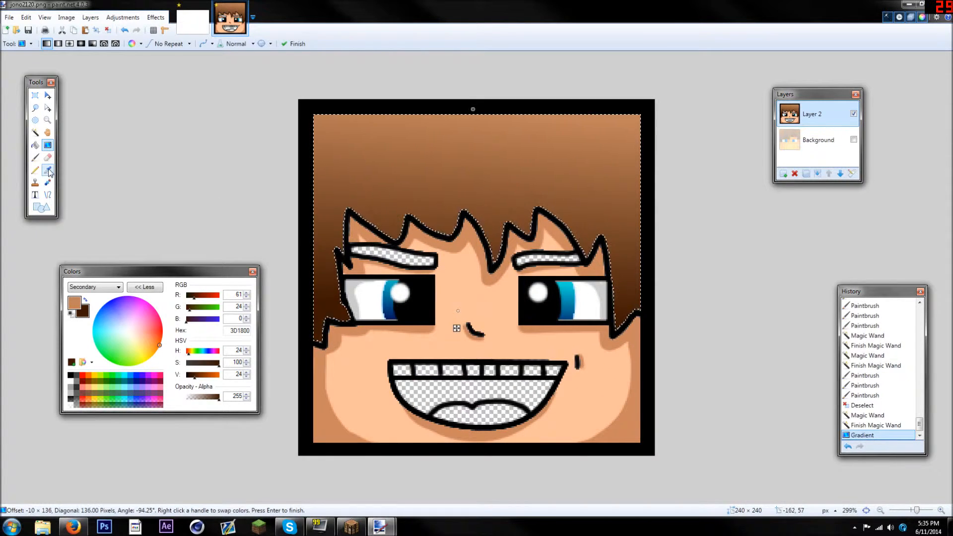
Sample the dark brown of the hair, darken the primary colour to 260E00, and set the Paintbrush width to 8
{"action": "left_click", "coordinate": [48, 170]}
{"action": "left_click", "coordinate": [319, 333]}
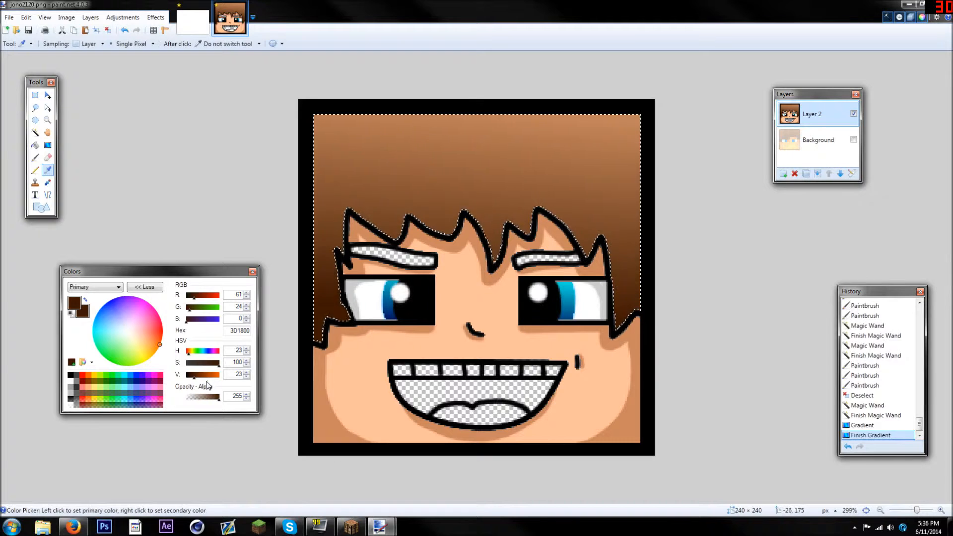
{"action": "left_click", "coordinate": [34, 158]}
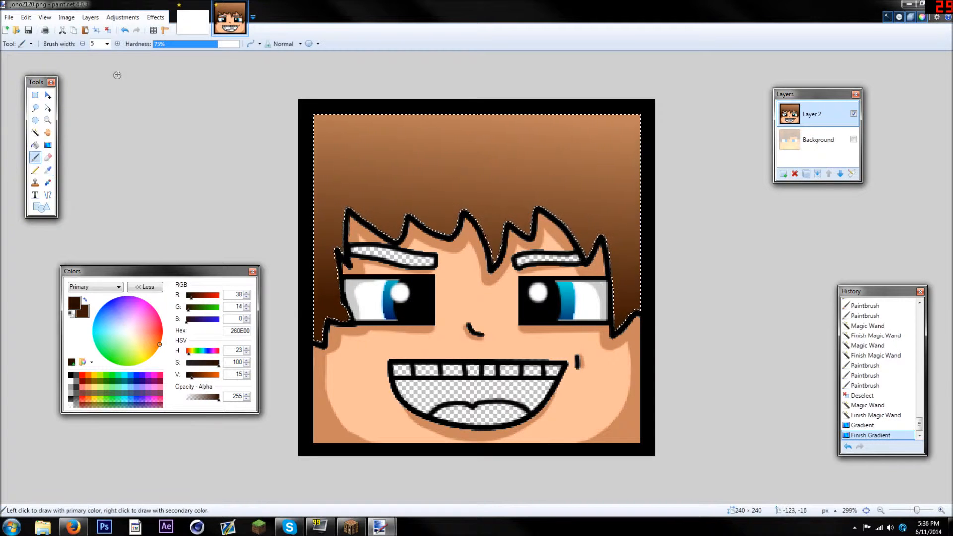
{"action": "scroll", "coordinate": [462, 164], "scroll_direction": "up", "scroll_amount": 3}
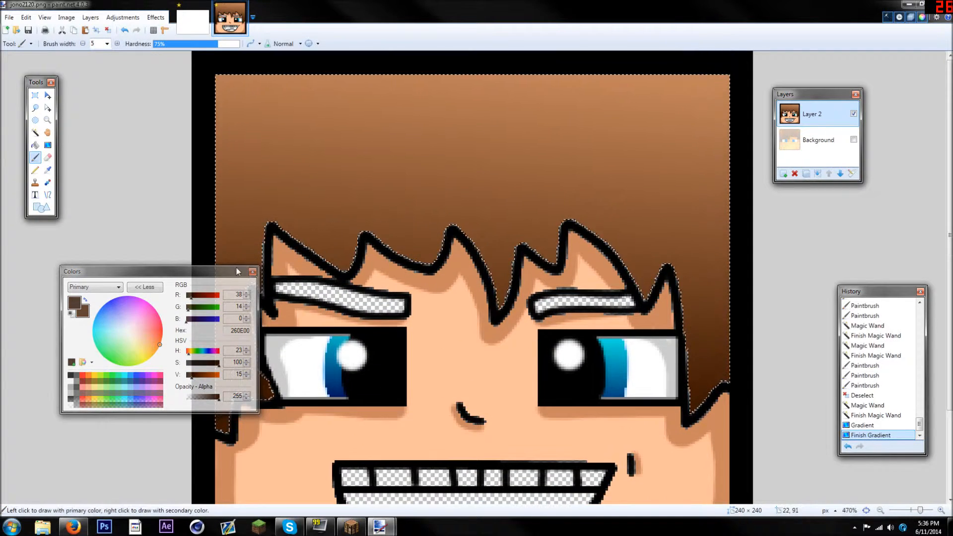
{"action": "left_click_drag", "start_coordinate": [200, 277], "coordinate": [98, 322]}
{"action": "left_click", "coordinate": [106, 44]}
{"action": "left_click", "coordinate": [102, 74]}
{"action": "scroll", "coordinate": [312, 162], "scroll_direction": "up", "scroll_amount": 1}
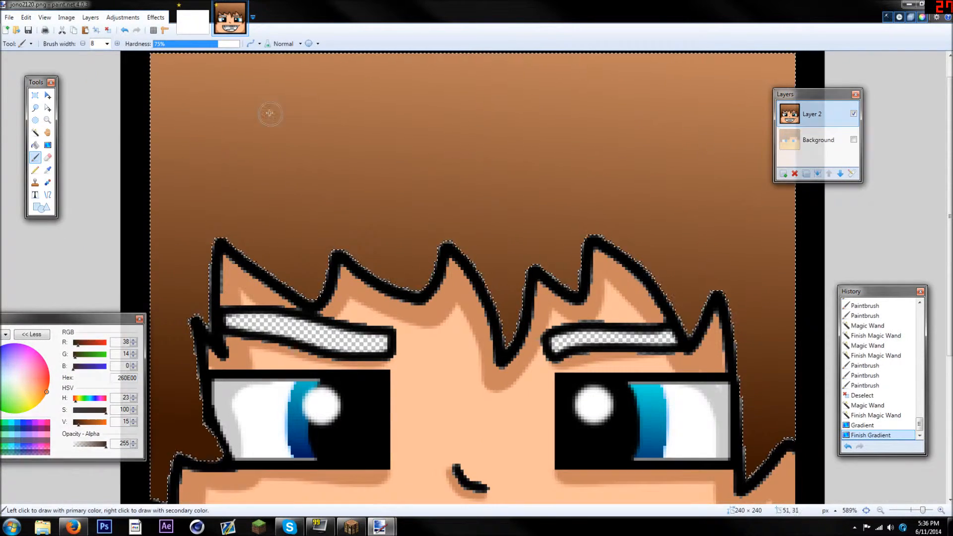
Paint dark brown curved strand outlines across the upper-left hair and down to the left part of the fringe
{"action": "mouse_move", "coordinate": [191, 80]}
{"action": "left_mouse_down"}
{"action": "mouse_move", "coordinate": [249, 108]}
{"action": "mouse_move", "coordinate": [288, 184]}
{"action": "mouse_move", "coordinate": [231, 189]}
{"action": "mouse_move", "coordinate": [195, 175]}
{"action": "mouse_move", "coordinate": [165, 152]}
{"action": "mouse_move", "coordinate": [135, 115]}
{"action": "left_mouse_up"}
{"action": "mouse_move", "coordinate": [369, 81]}
{"action": "left_mouse_down"}
{"action": "mouse_move", "coordinate": [446, 149]}
{"action": "mouse_move", "coordinate": [462, 188]}
{"action": "mouse_move", "coordinate": [414, 193]}
{"action": "mouse_move", "coordinate": [334, 172]}
{"action": "mouse_move", "coordinate": [284, 132]}
{"action": "mouse_move", "coordinate": [256, 71]}
{"action": "left_mouse_up"}
{"action": "left_click", "coordinate": [341, 73]}
{"action": "left_click", "coordinate": [246, 82]}
{"action": "left_click", "coordinate": [244, 81]}
{"action": "left_click_drag", "start_coordinate": [393, 206], "coordinate": [430, 272]}
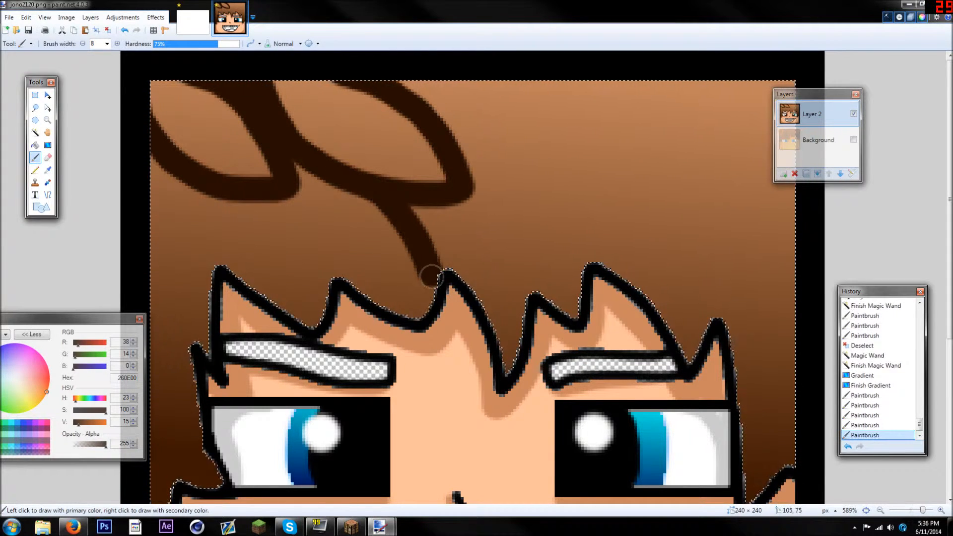
{"action": "mouse_move", "coordinate": [382, 301]}
{"action": "left_mouse_down"}
{"action": "mouse_move", "coordinate": [327, 265]}
{"action": "mouse_move", "coordinate": [286, 197]}
{"action": "mouse_move", "coordinate": [223, 193]}
{"action": "mouse_move", "coordinate": [243, 261]}
{"action": "left_mouse_up"}
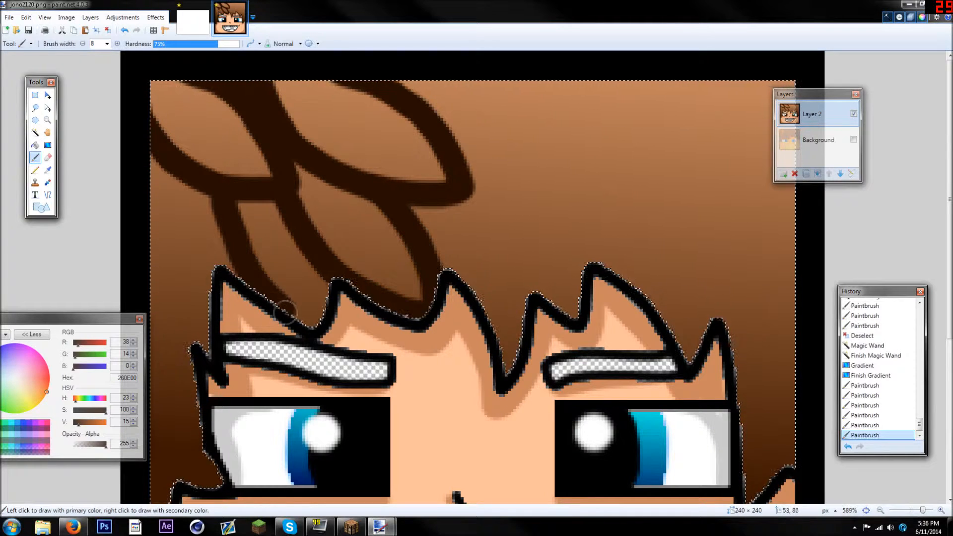
{"action": "left_click_drag", "start_coordinate": [282, 309], "coordinate": [320, 333]}
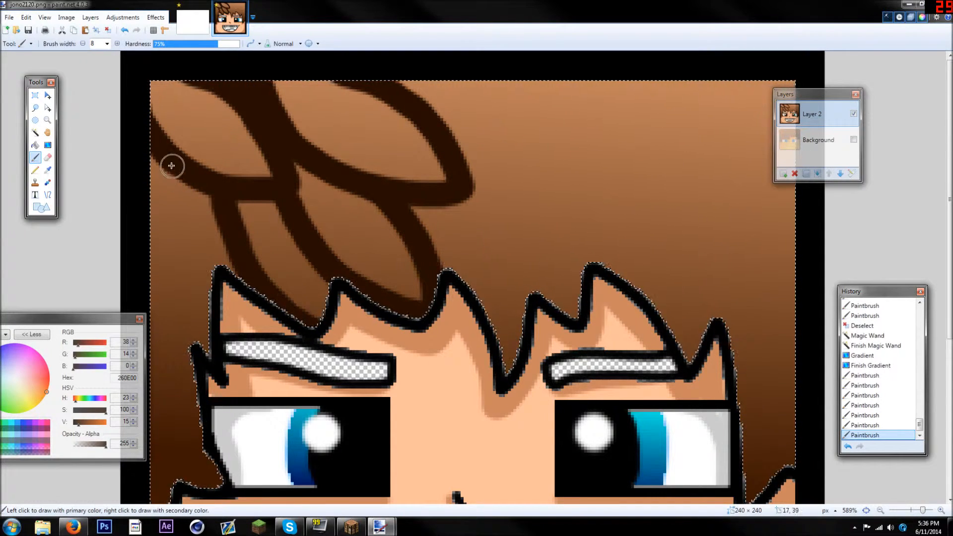
Paint dark brown strand lines down the lock of hair along the left side of the face
{"action": "left_click_drag", "start_coordinate": [195, 277], "coordinate": [154, 277]}
{"action": "scroll", "coordinate": [314, 208], "scroll_direction": "down", "scroll_amount": 2}
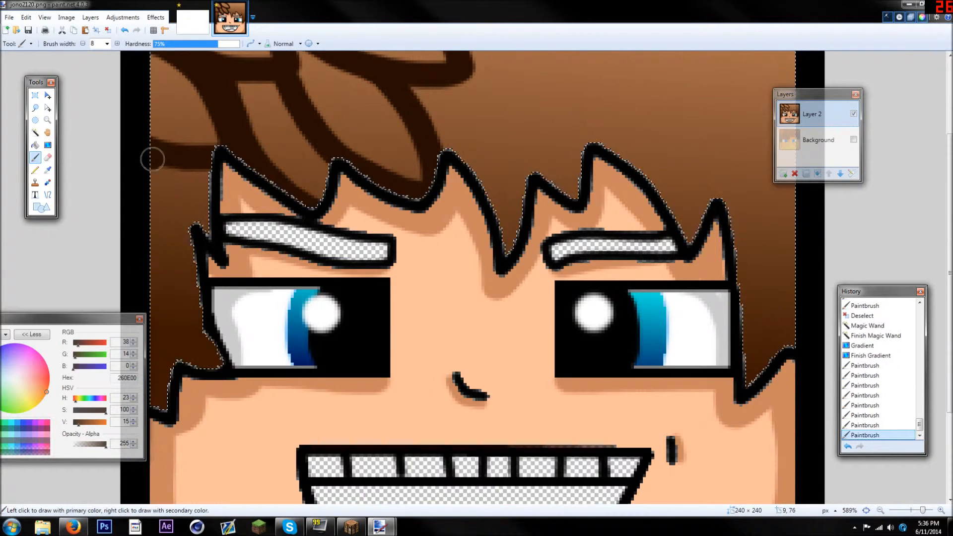
{"action": "left_click_drag", "start_coordinate": [147, 156], "coordinate": [202, 198]}
{"action": "mouse_move", "coordinate": [211, 243]}
{"action": "left_mouse_down"}
{"action": "mouse_move", "coordinate": [134, 228]}
{"action": "mouse_move", "coordinate": [211, 344]}
{"action": "mouse_move", "coordinate": [148, 323]}
{"action": "left_mouse_up"}
{"action": "scroll", "coordinate": [283, 238], "scroll_direction": "up", "scroll_amount": 1}
{"action": "left_click", "coordinate": [211, 242]}
{"action": "scroll", "coordinate": [443, 250], "scroll_direction": "up", "scroll_amount": 1}
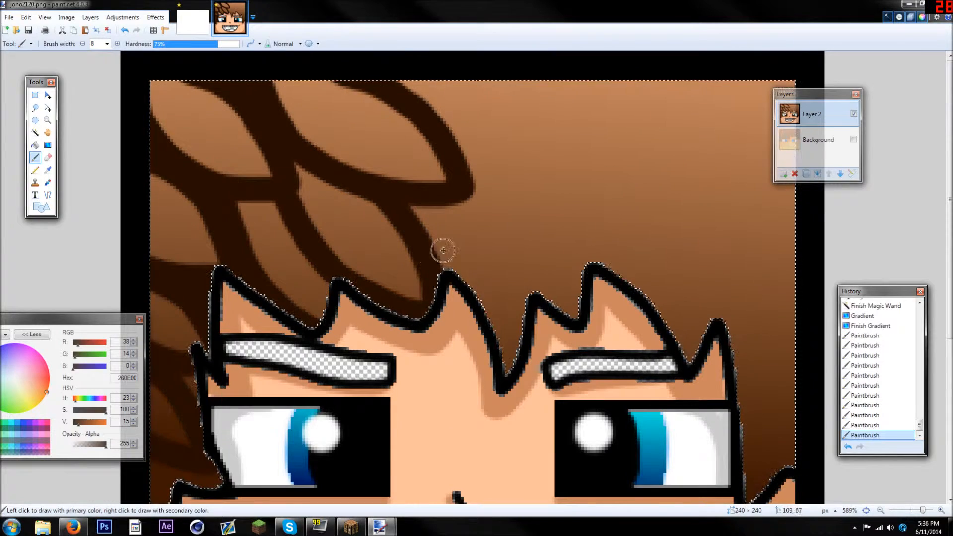
Paint dark brown strand outlines across the middle and right of the hair, from the upper edge down to the fringe
{"action": "mouse_move", "coordinate": [473, 199]}
{"action": "left_mouse_down"}
{"action": "mouse_move", "coordinate": [532, 241]}
{"action": "mouse_move", "coordinate": [568, 299]}
{"action": "mouse_move", "coordinate": [441, 278]}
{"action": "mouse_move", "coordinate": [497, 302]}
{"action": "left_mouse_up"}
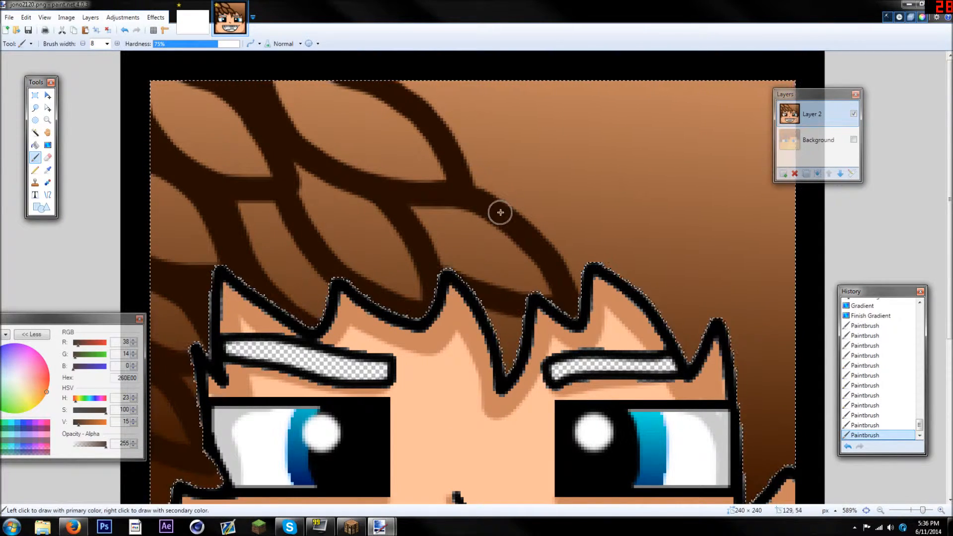
{"action": "mouse_move", "coordinate": [486, 74]}
{"action": "left_mouse_down"}
{"action": "mouse_move", "coordinate": [528, 102]}
{"action": "mouse_move", "coordinate": [585, 177]}
{"action": "mouse_move", "coordinate": [553, 187]}
{"action": "mouse_move", "coordinate": [465, 172]}
{"action": "left_mouse_up"}
{"action": "mouse_move", "coordinate": [606, 75]}
{"action": "left_mouse_down"}
{"action": "mouse_move", "coordinate": [666, 102]}
{"action": "mouse_move", "coordinate": [712, 204]}
{"action": "mouse_move", "coordinate": [635, 211]}
{"action": "mouse_move", "coordinate": [590, 182]}
{"action": "mouse_move", "coordinate": [634, 222]}
{"action": "mouse_move", "coordinate": [669, 287]}
{"action": "mouse_move", "coordinate": [688, 373]}
{"action": "left_mouse_up"}
{"action": "mouse_move", "coordinate": [703, 221]}
{"action": "left_mouse_down"}
{"action": "mouse_move", "coordinate": [761, 272]}
{"action": "mouse_move", "coordinate": [753, 293]}
{"action": "mouse_move", "coordinate": [695, 288]}
{"action": "left_mouse_up"}
{"action": "mouse_move", "coordinate": [708, 78]}
{"action": "left_mouse_down"}
{"action": "mouse_move", "coordinate": [789, 130]}
{"action": "mouse_move", "coordinate": [747, 166]}
{"action": "mouse_move", "coordinate": [704, 142]}
{"action": "left_mouse_up"}
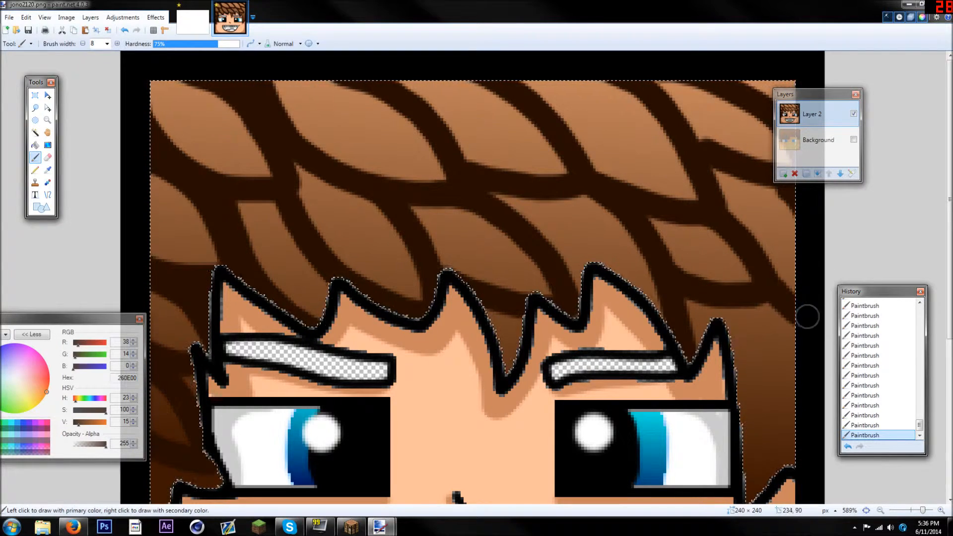
Paint a dark brown edge down the right side lock of the hair and clear the selection
{"action": "scroll", "coordinate": [803, 307], "scroll_direction": "down", "scroll_amount": 3}
{"action": "mouse_move", "coordinate": [785, 216]}
{"action": "left_mouse_down"}
{"action": "mouse_move", "coordinate": [800, 274]}
{"action": "mouse_move", "coordinate": [794, 330]}
{"action": "mouse_move", "coordinate": [755, 347]}
{"action": "left_mouse_up"}
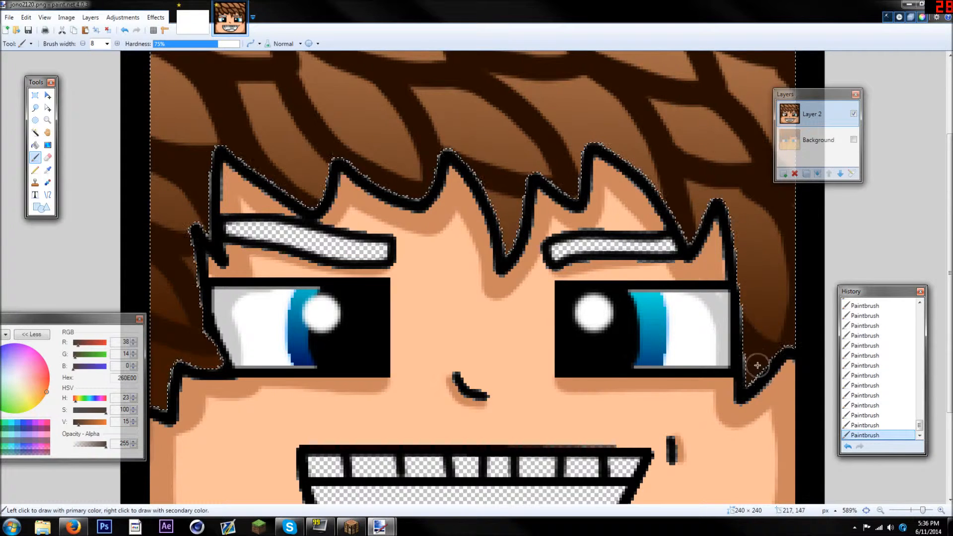
{"action": "scroll", "coordinate": [663, 306], "scroll_direction": "down", "scroll_amount": 5, "text": "ctrl"}
{"action": "scroll", "coordinate": [258, 136], "scroll_direction": "up", "scroll_amount": 2, "text": "ctrl"}
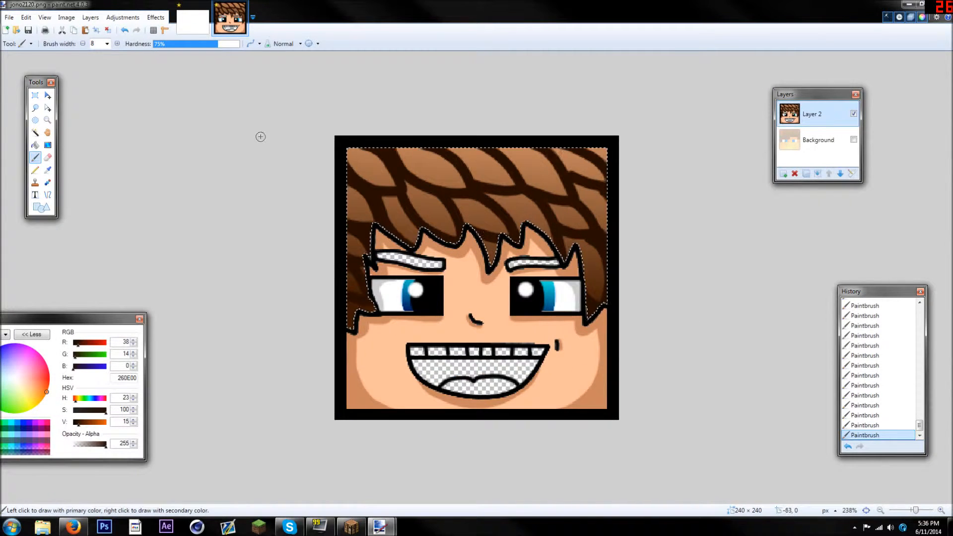
{"action": "key", "text": "ctrl+d"}
{"action": "scroll", "coordinate": [319, 147], "scroll_direction": "down", "scroll_amount": 3, "text": "ctrl"}
{"action": "scroll", "coordinate": [351, 164], "scroll_direction": "up", "scroll_amount": 5, "text": "ctrl"}
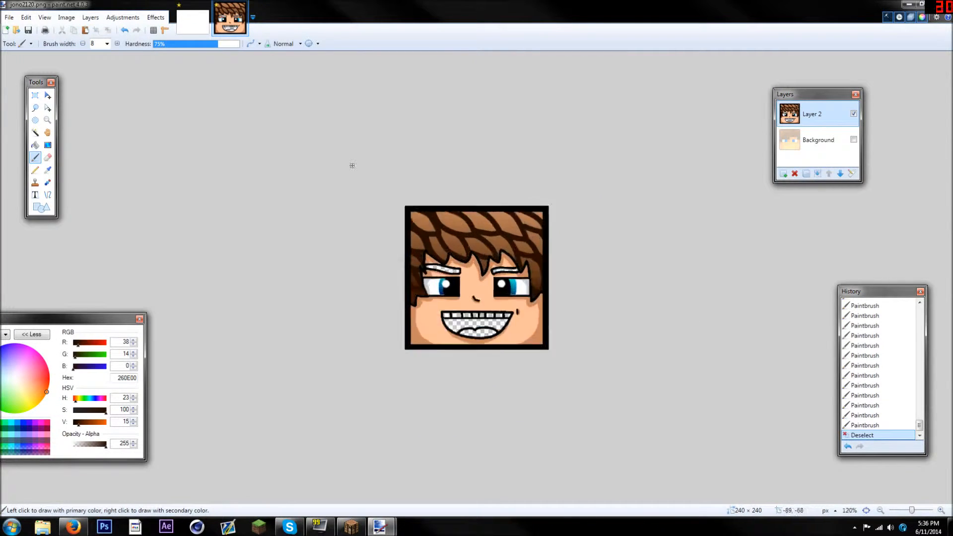
{"action": "scroll", "coordinate": [353, 166], "scroll_direction": "up", "scroll_amount": 2, "text": "ctrl"}
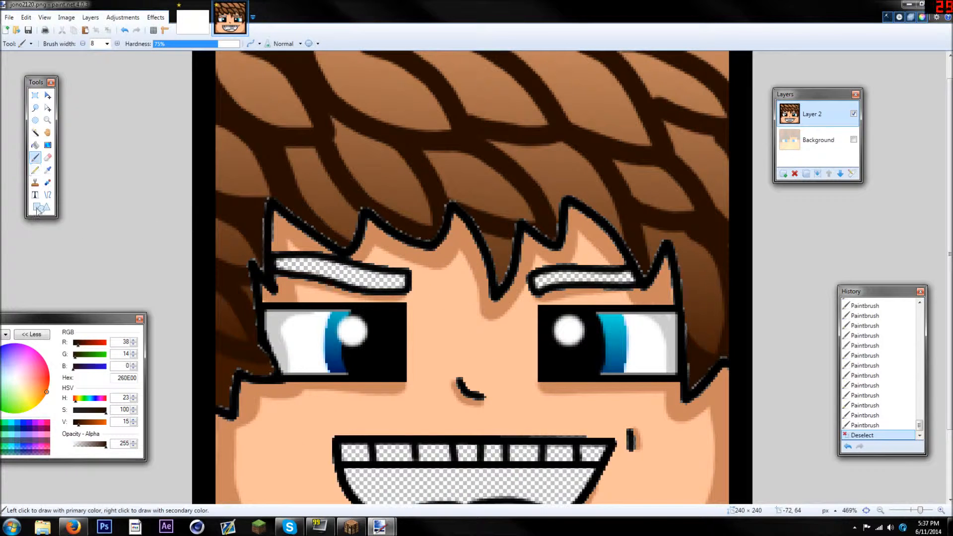
Select the lighter brown areas between the dark strand lines across both upper rows of hair with the Magic Wand
{"action": "left_click_drag", "start_coordinate": [69, 318], "coordinate": [80, 317]}
{"action": "left_click", "coordinate": [34, 133]}
{"action": "scroll", "coordinate": [270, 164], "scroll_direction": "down", "scroll_amount": 3, "text": "ctrl"}
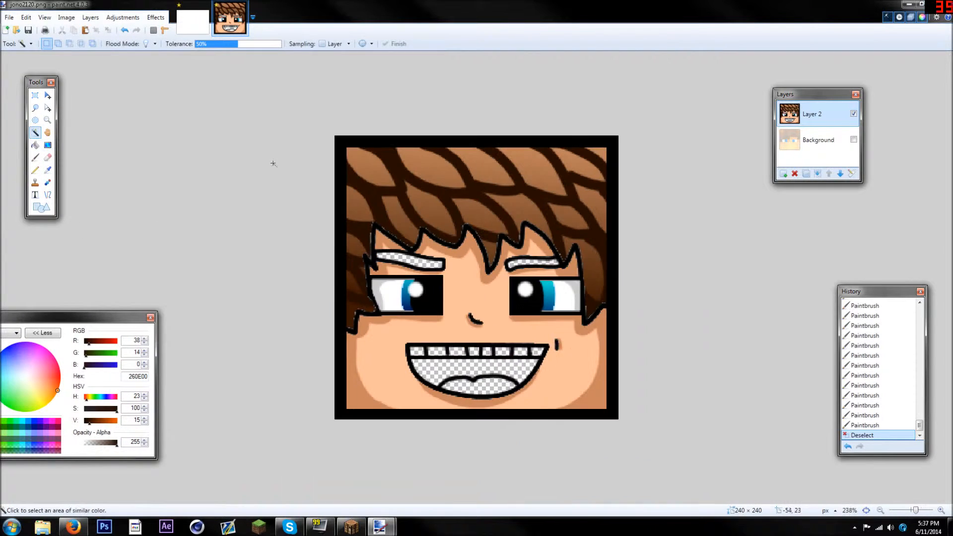
{"action": "left_click", "coordinate": [366, 170]}
{"action": "left_click", "coordinate": [437, 166], "text": "ctrl"}
{"action": "left_click", "coordinate": [481, 165], "text": "ctrl"}
{"action": "left_click", "coordinate": [527, 160], "text": "ctrl"}
{"action": "left_click", "coordinate": [593, 154], "text": "ctrl"}
{"action": "left_click", "coordinate": [593, 193], "text": "ctrl"}
{"action": "left_click", "coordinate": [525, 214], "text": "ctrl"}
{"action": "left_click", "coordinate": [479, 213], "text": "ctrl"}
{"action": "left_click", "coordinate": [436, 213], "text": "ctrl"}
{"action": "left_click", "coordinate": [389, 208], "text": "ctrl"}
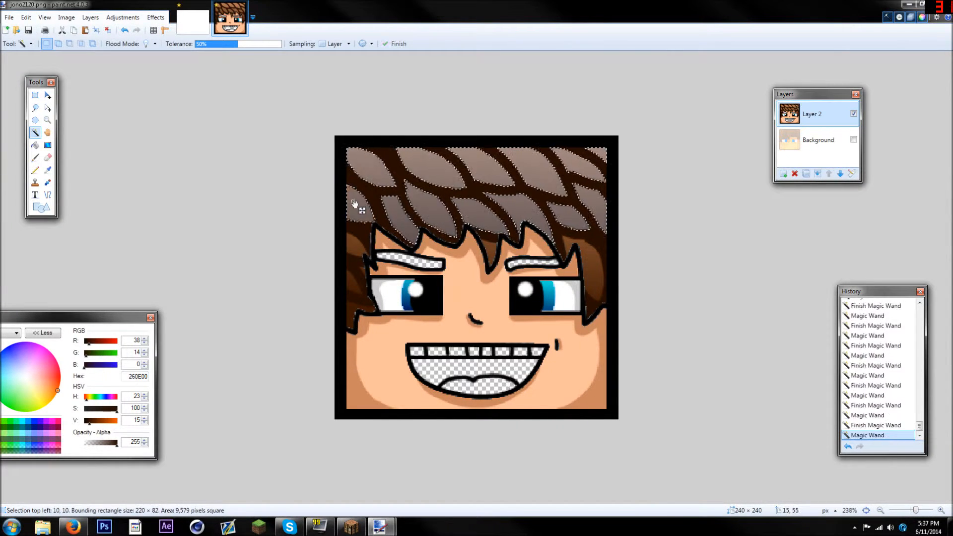
Try to add the lower-left side lock and the central fringe tip to the selection, and undo both additions
{"action": "left_click", "coordinate": [358, 243]}
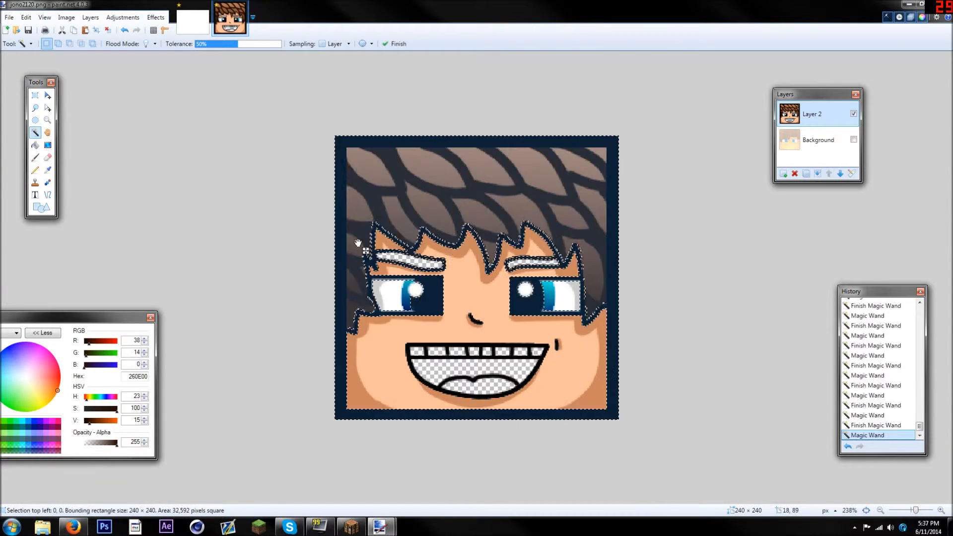
{"action": "left_click", "coordinate": [125, 31]}
{"action": "left_click", "coordinate": [541, 264]}
{"action": "scroll", "coordinate": [540, 264], "scroll_direction": "up", "scroll_amount": 4, "text": "ctrl"}
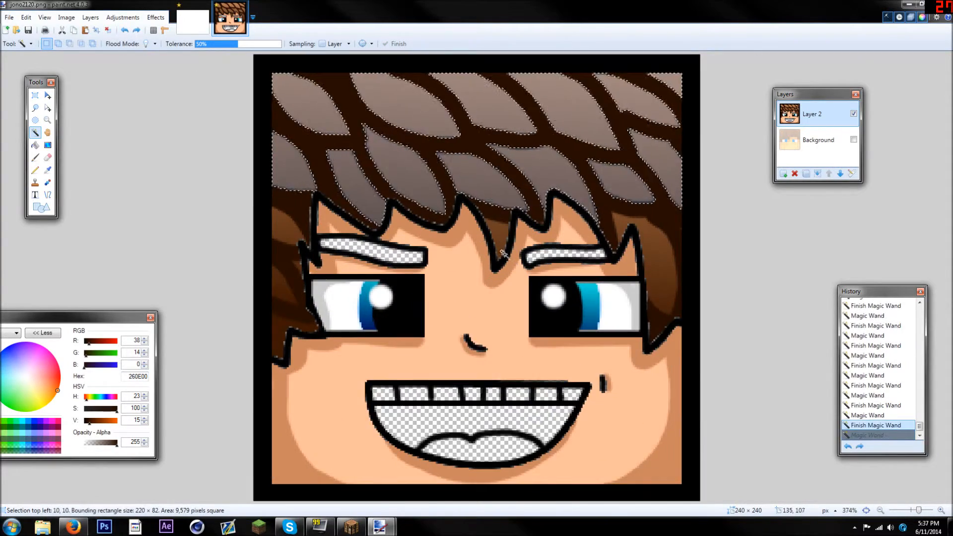
{"action": "left_click", "coordinate": [125, 31]}
Sample the light brown of a hair strand, adjust the primary colour to C6845B, and switch to the Paintbrush
{"action": "key", "text": "k"}
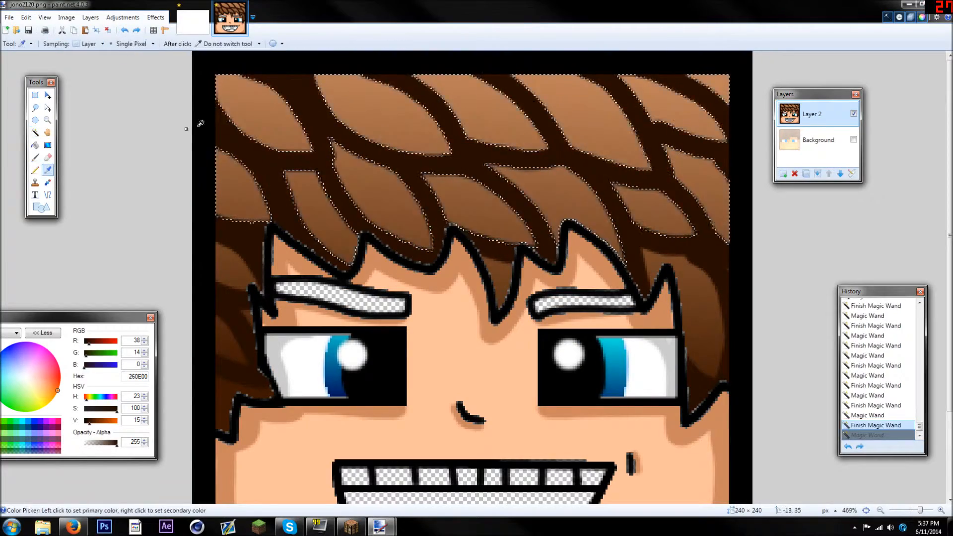
{"action": "left_click", "coordinate": [242, 89]}
{"action": "left_click", "coordinate": [111, 421]}
{"action": "left_click_drag", "start_coordinate": [111, 422], "coordinate": [110, 423]}
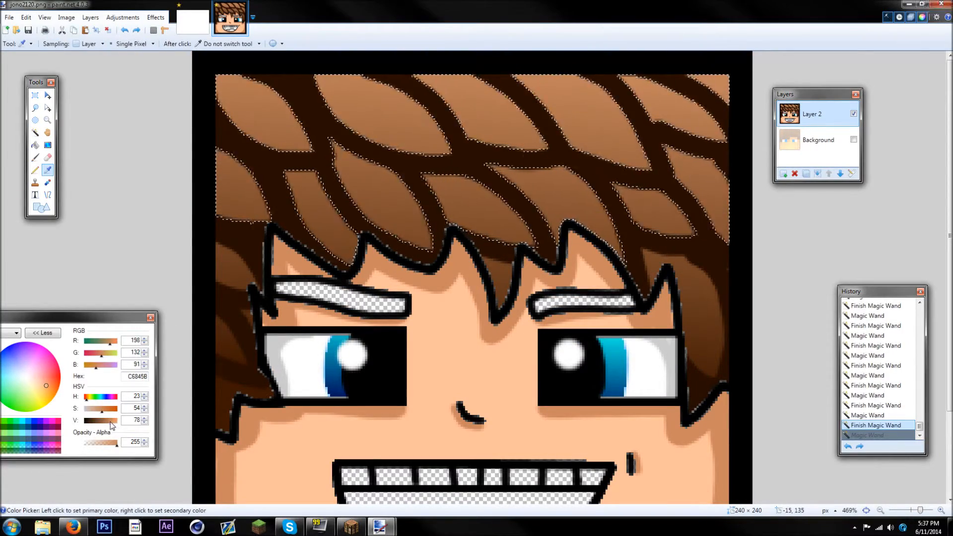
{"action": "left_click", "coordinate": [36, 157]}
Paint light brown highlights along the upper edges of the strands in the top row of hair
{"action": "scroll", "coordinate": [257, 187], "scroll_direction": "up", "scroll_amount": 4}
{"action": "scroll", "coordinate": [238, 183], "scroll_direction": "up", "scroll_amount": 1}
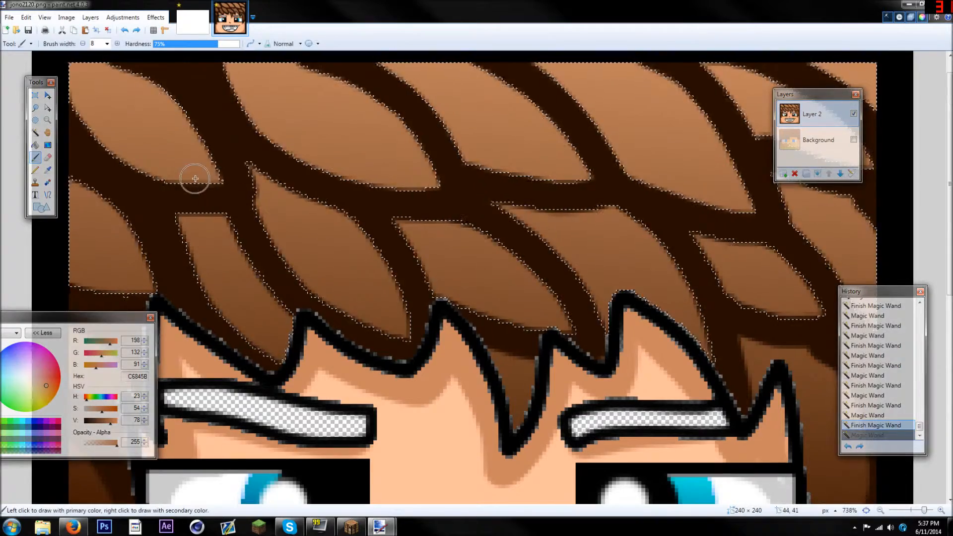
{"action": "left_click_drag", "start_coordinate": [219, 168], "coordinate": [171, 107]}
{"action": "left_click_drag", "start_coordinate": [119, 75], "coordinate": [214, 150]}
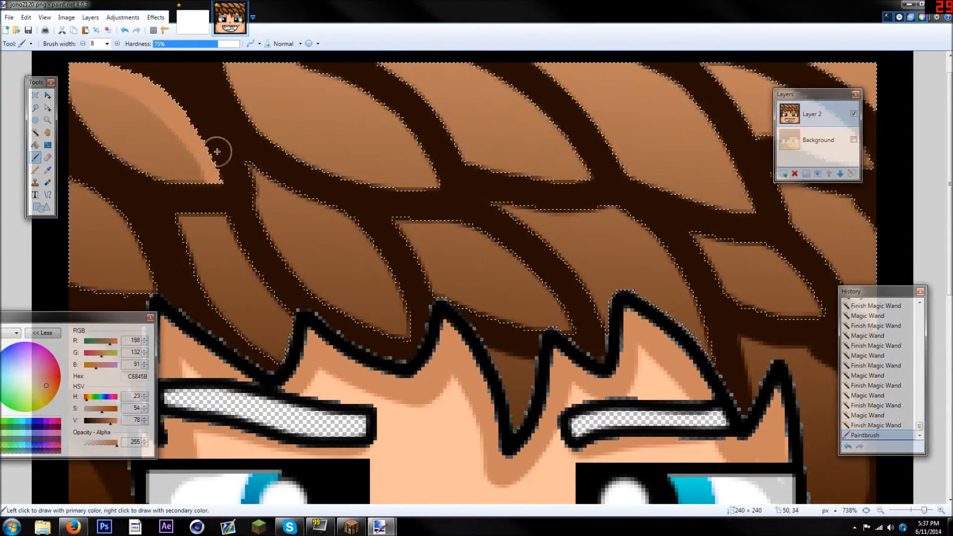
{"action": "scroll", "coordinate": [223, 99], "scroll_direction": "up", "scroll_amount": 1}
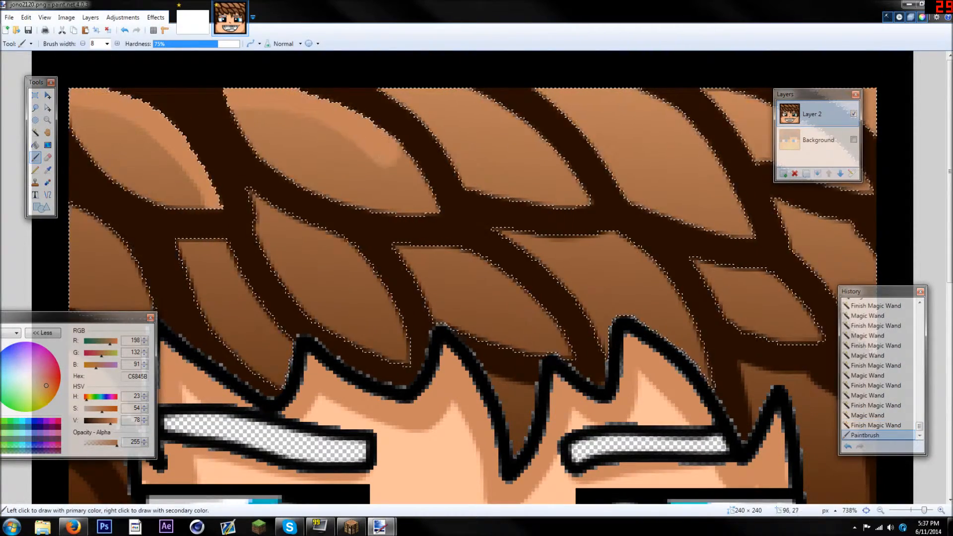
{"action": "left_click_drag", "start_coordinate": [431, 207], "coordinate": [590, 207]}
{"action": "left_click_drag", "start_coordinate": [479, 93], "coordinate": [571, 90]}
{"action": "left_click_drag", "start_coordinate": [744, 221], "coordinate": [737, 229]}
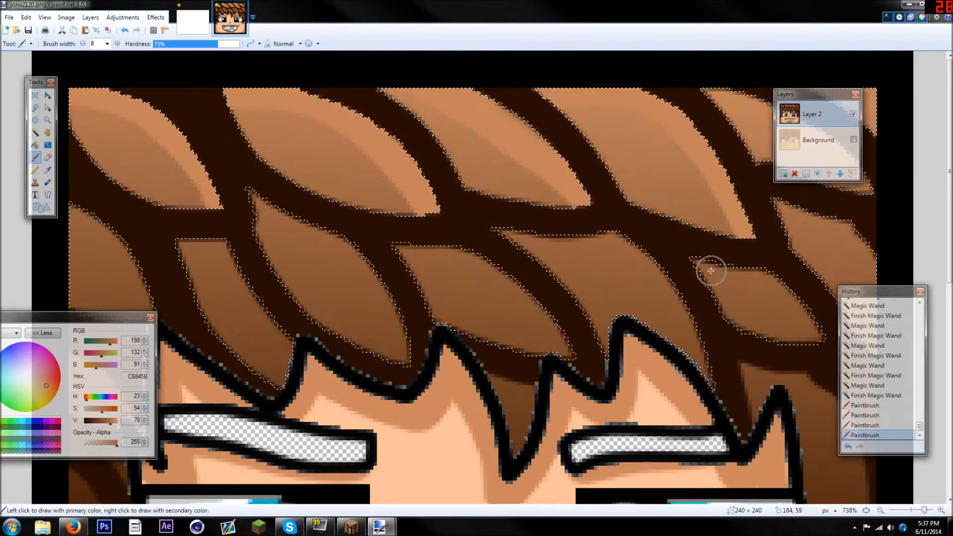
Paint light brown highlights along the upper edges of the second row of strands above the fringe
{"action": "left_click_drag", "start_coordinate": [789, 326], "coordinate": [749, 320]}
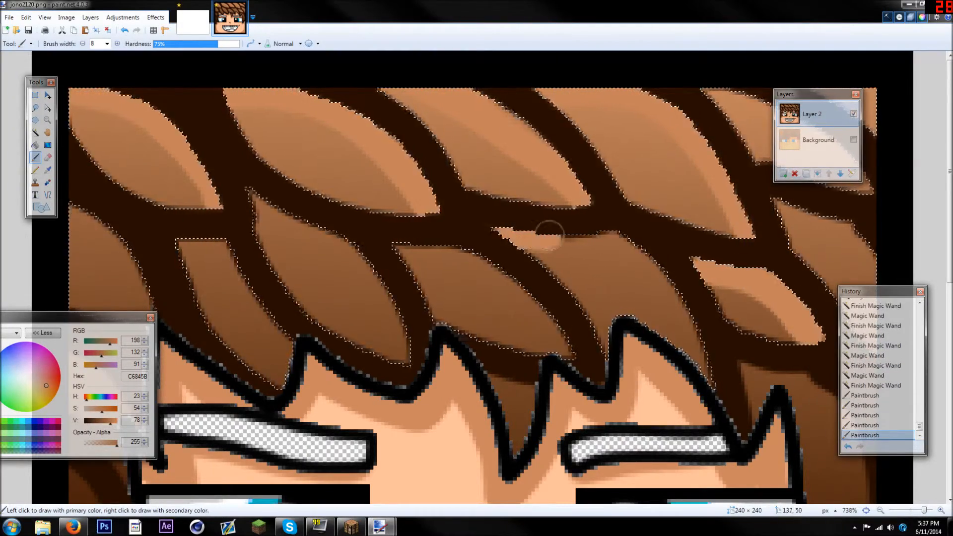
{"action": "left_click_drag", "start_coordinate": [686, 348], "coordinate": [710, 384]}
{"action": "mouse_move", "coordinate": [408, 251]}
{"action": "left_mouse_down"}
{"action": "mouse_move", "coordinate": [507, 293]}
{"action": "mouse_move", "coordinate": [571, 357]}
{"action": "left_mouse_up"}
{"action": "mouse_move", "coordinate": [264, 202]}
{"action": "left_mouse_down"}
{"action": "mouse_move", "coordinate": [339, 238]}
{"action": "mouse_move", "coordinate": [408, 330]}
{"action": "mouse_move", "coordinate": [402, 358]}
{"action": "left_mouse_up"}
{"action": "mouse_move", "coordinate": [194, 248]}
{"action": "left_mouse_down"}
{"action": "mouse_move", "coordinate": [209, 317]}
{"action": "mouse_move", "coordinate": [273, 347]}
{"action": "mouse_move", "coordinate": [285, 380]}
{"action": "left_mouse_up"}
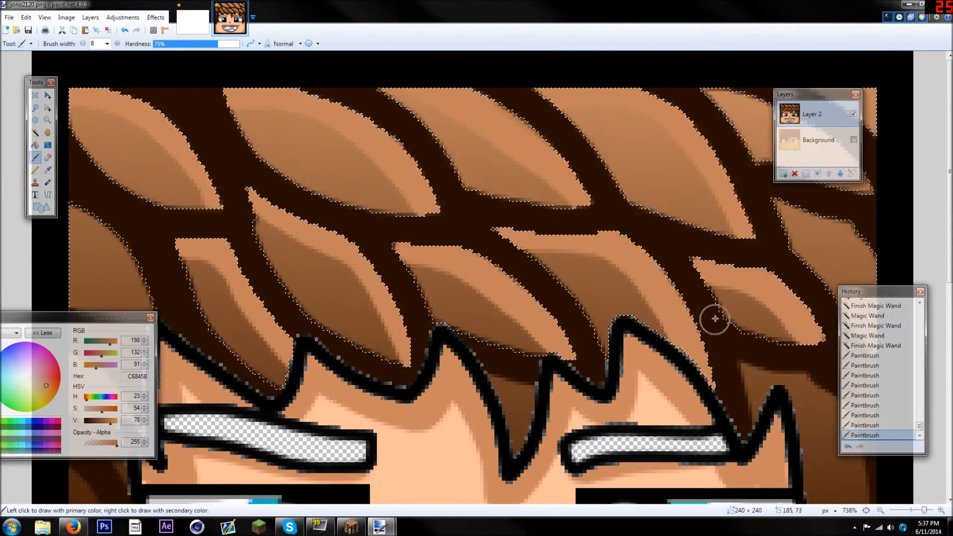
Highlight the remaining strands at the right and left edges of the hair in light brown, and clear the selection
{"action": "key", "text": "ctrl+minus"}
{"action": "mouse_move", "coordinate": [649, 86]}
{"action": "left_mouse_down"}
{"action": "mouse_move", "coordinate": [713, 99]}
{"action": "mouse_move", "coordinate": [795, 140]}
{"action": "left_mouse_up"}
{"action": "mouse_move", "coordinate": [773, 78]}
{"action": "left_mouse_down"}
{"action": "mouse_move", "coordinate": [780, 130]}
{"action": "mouse_move", "coordinate": [716, 175]}
{"action": "mouse_move", "coordinate": [758, 184]}
{"action": "mouse_move", "coordinate": [793, 233]}
{"action": "left_mouse_up"}
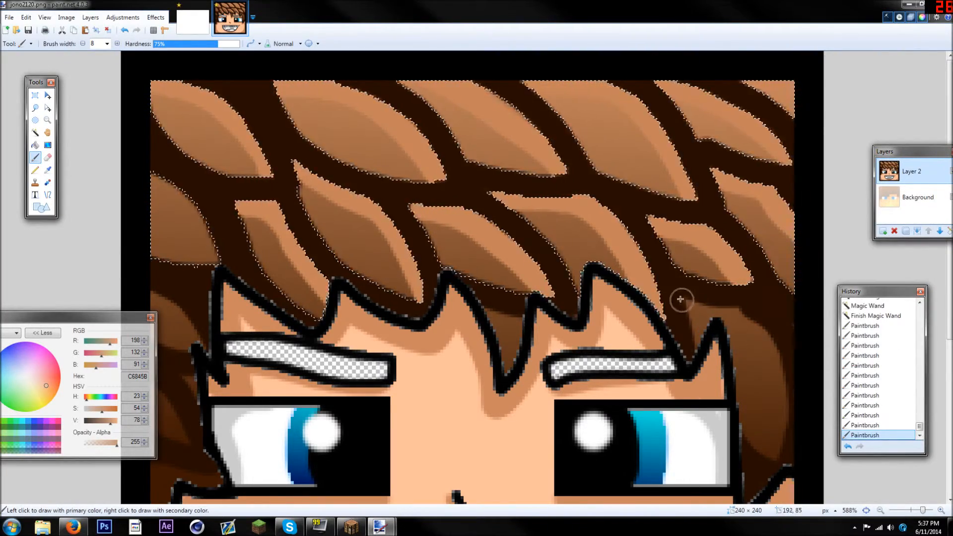
{"action": "mouse_move", "coordinate": [152, 181]}
{"action": "left_mouse_down"}
{"action": "mouse_move", "coordinate": [186, 198]}
{"action": "mouse_move", "coordinate": [223, 260]}
{"action": "left_mouse_up"}
{"action": "key", "text": "ctrl+d"}
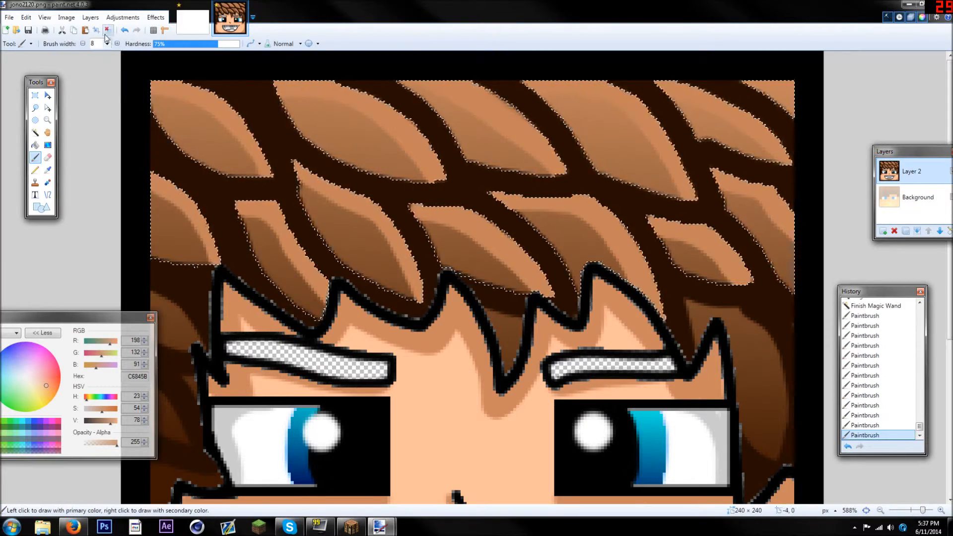
Set the Paintbrush width to 6 and paint light brown highlights on the right side lock and the central fringe tip
{"action": "scroll", "coordinate": [635, 257], "scroll_direction": "down", "scroll_amount": 6}
{"action": "scroll", "coordinate": [644, 259], "scroll_direction": "up", "scroll_amount": 8}
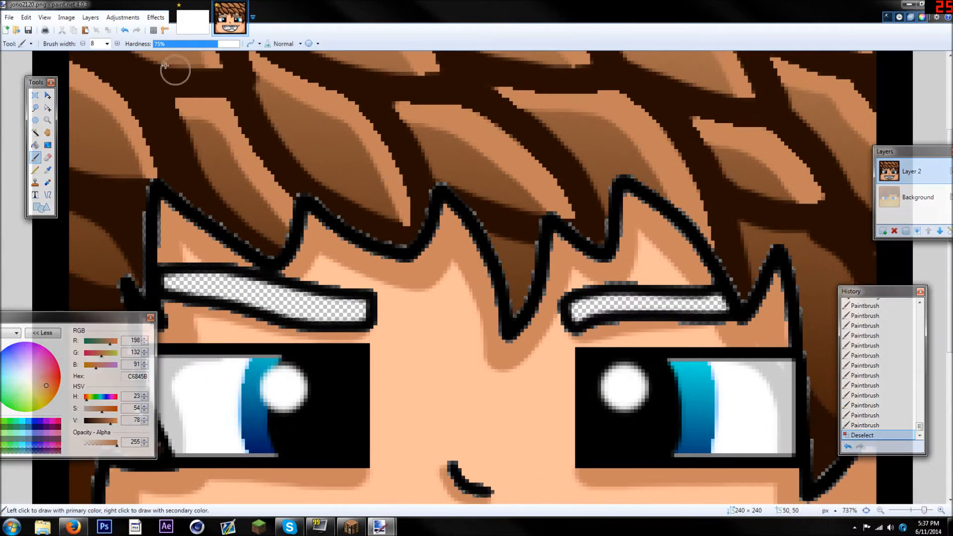
{"action": "left_click", "coordinate": [106, 44]}
{"action": "left_click", "coordinate": [96, 92]}
{"action": "left_click_drag", "start_coordinate": [908, 152], "coordinate": [362, 141]}
{"action": "left_click_drag", "start_coordinate": [858, 292], "coordinate": [605, 337]}
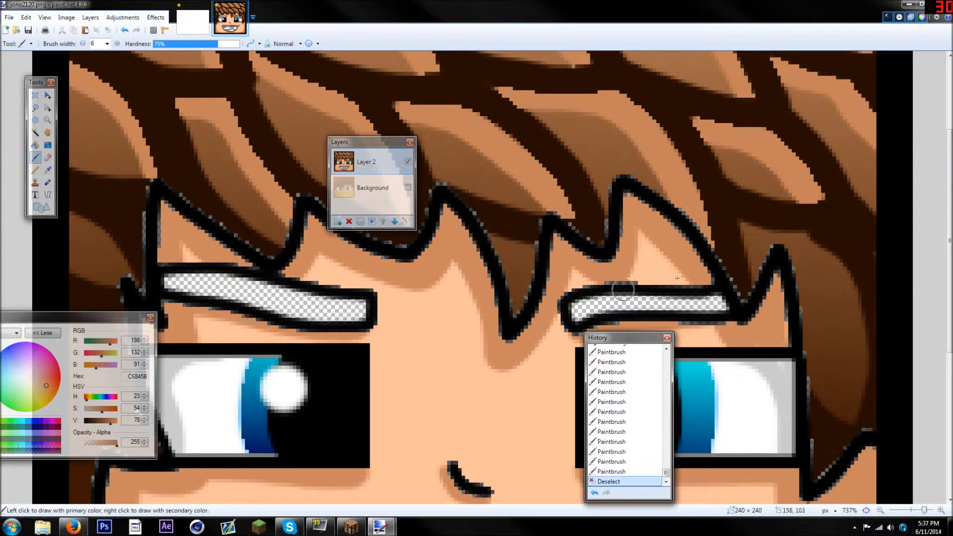
{"action": "mouse_move", "coordinate": [817, 254]}
{"action": "left_mouse_down"}
{"action": "mouse_move", "coordinate": [843, 294]}
{"action": "mouse_move", "coordinate": [855, 341]}
{"action": "mouse_move", "coordinate": [850, 411]}
{"action": "left_mouse_up"}
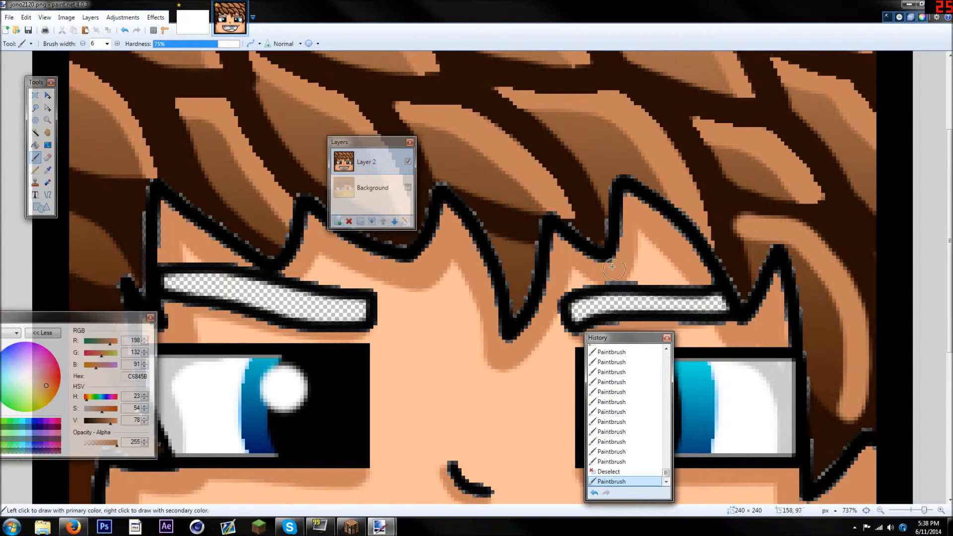
{"action": "left_click_drag", "start_coordinate": [496, 237], "coordinate": [521, 245]}
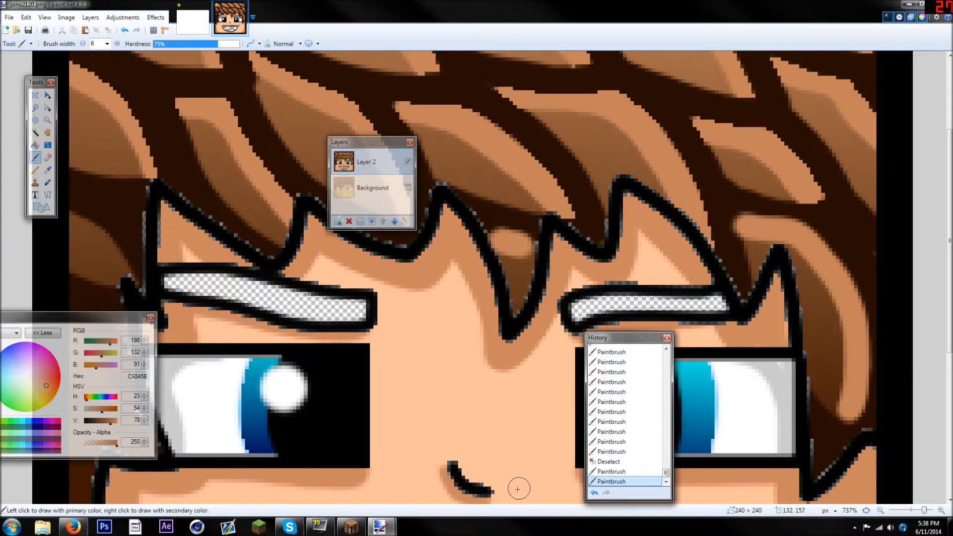
Paint light brown highlights on the left side locks, reducing the Paintbrush width to 3 for the lower strands
{"action": "left_click_drag", "start_coordinate": [74, 213], "coordinate": [118, 263]}
{"action": "scroll", "coordinate": [117, 243], "scroll_direction": "down", "scroll_amount": 3}
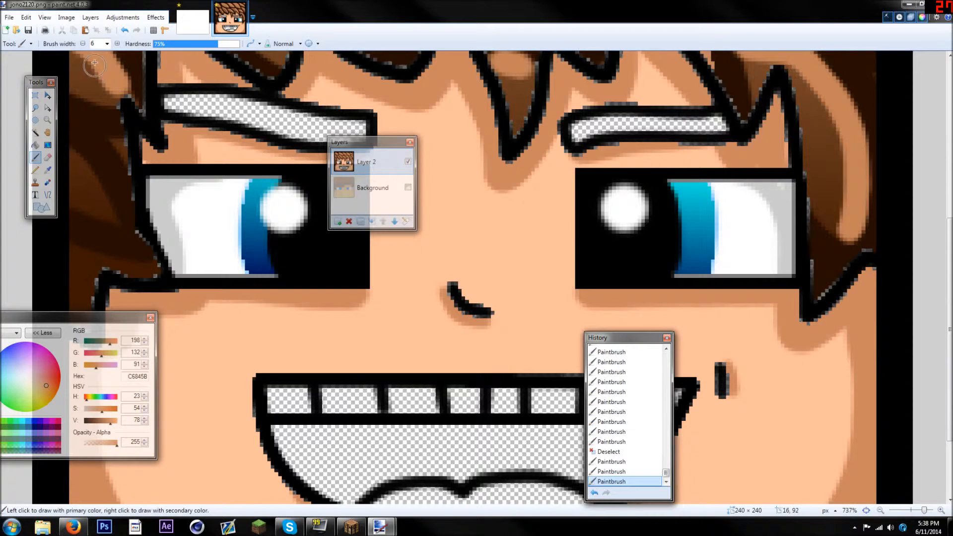
{"action": "left_click", "coordinate": [107, 44]}
{"action": "left_click", "coordinate": [102, 71]}
{"action": "left_click_drag", "start_coordinate": [71, 148], "coordinate": [113, 221]}
{"action": "left_click_drag", "start_coordinate": [72, 246], "coordinate": [152, 276]}
{"action": "left_click_drag", "start_coordinate": [123, 316], "coordinate": [393, 353]}
{"action": "scroll", "coordinate": [139, 231], "scroll_direction": "up", "scroll_amount": 2}
{"action": "left_click", "coordinate": [117, 203]}
{"action": "scroll", "coordinate": [119, 204], "scroll_direction": "down", "scroll_amount": 5}
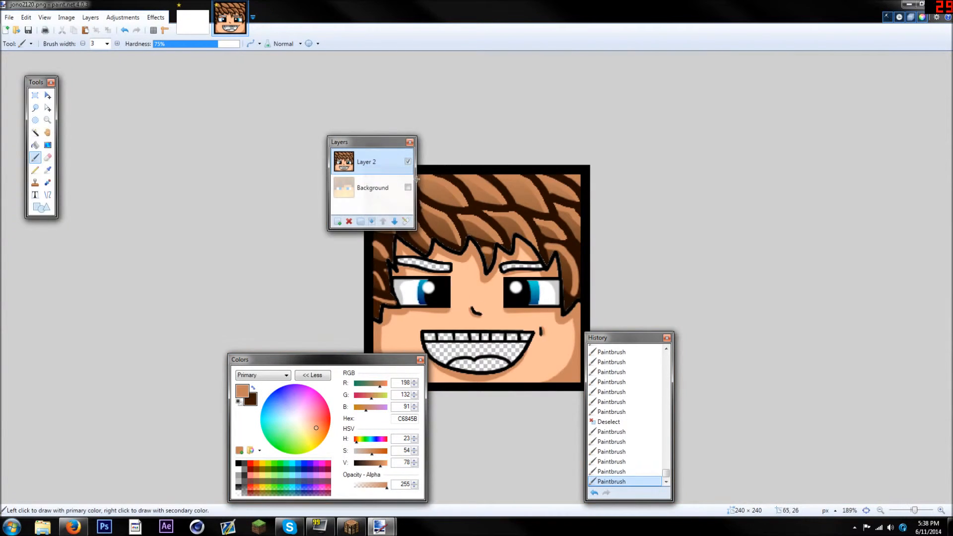
Move the Layers, History and Colors windows clear of the face image
{"action": "left_click_drag", "start_coordinate": [382, 146], "coordinate": [276, 125]}
{"action": "left_click_drag", "start_coordinate": [615, 337], "coordinate": [699, 291]}
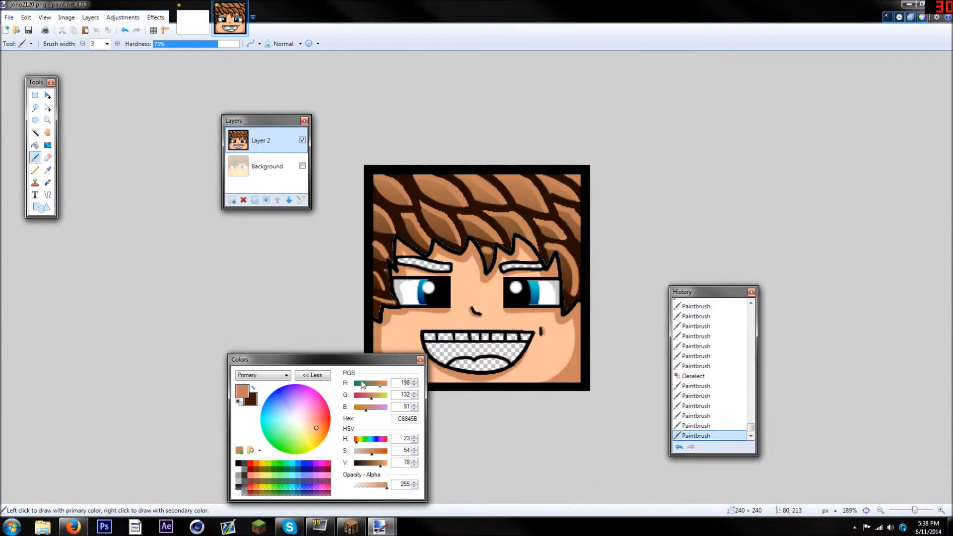
{"action": "left_click_drag", "start_coordinate": [301, 361], "coordinate": [148, 338]}
{"action": "left_click_drag", "start_coordinate": [713, 293], "coordinate": [838, 149]}
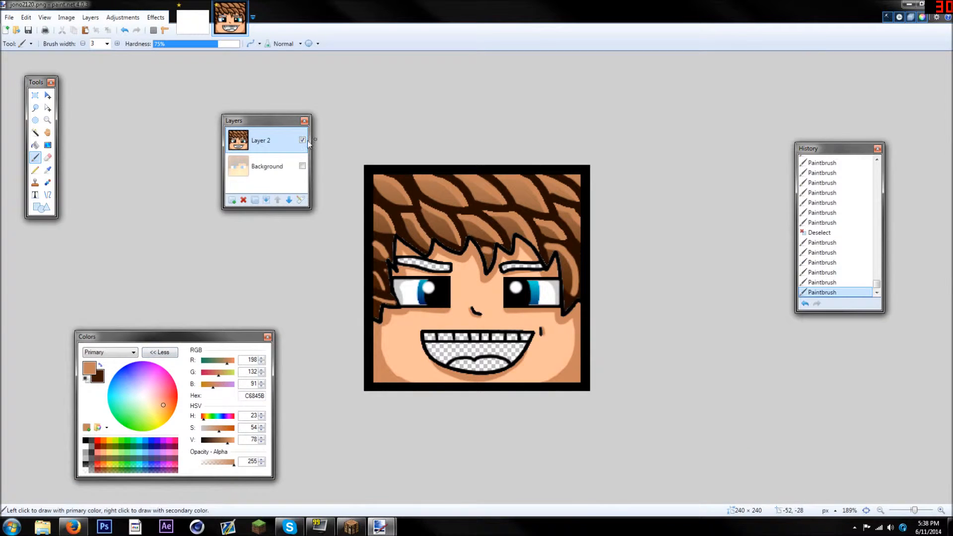
{"action": "left_click_drag", "start_coordinate": [257, 122], "coordinate": [199, 90]}
Set the primary colour to black and thicken the outline of the central and right fringe tips
{"action": "left_click_drag", "start_coordinate": [219, 439], "coordinate": [201, 439]}
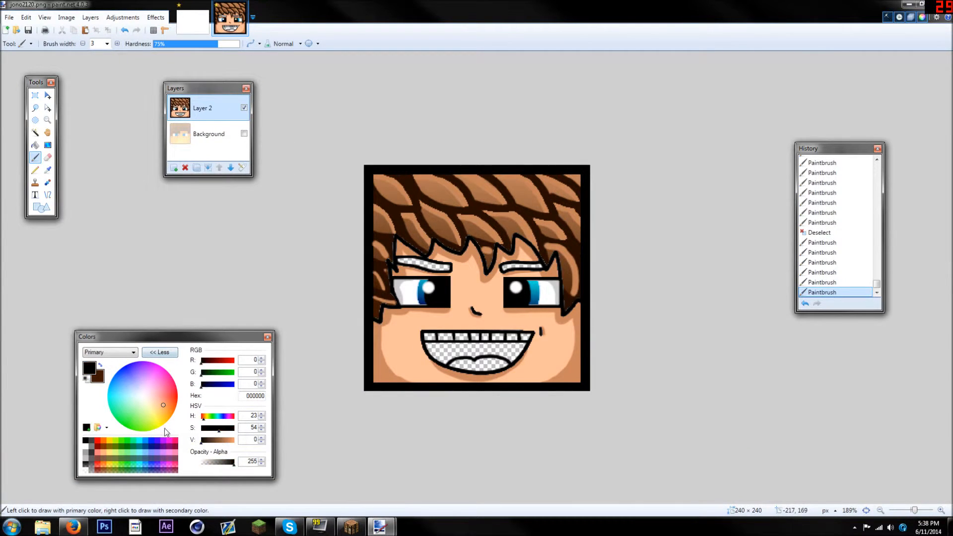
{"action": "scroll", "coordinate": [475, 312], "scroll_direction": "up", "scroll_amount": 6}
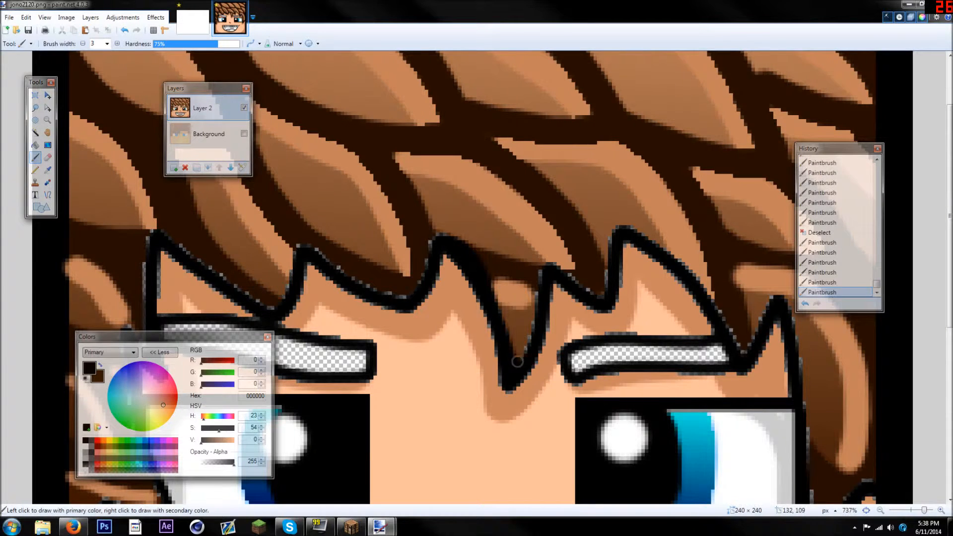
{"action": "left_click_drag", "start_coordinate": [517, 361], "coordinate": [534, 311]}
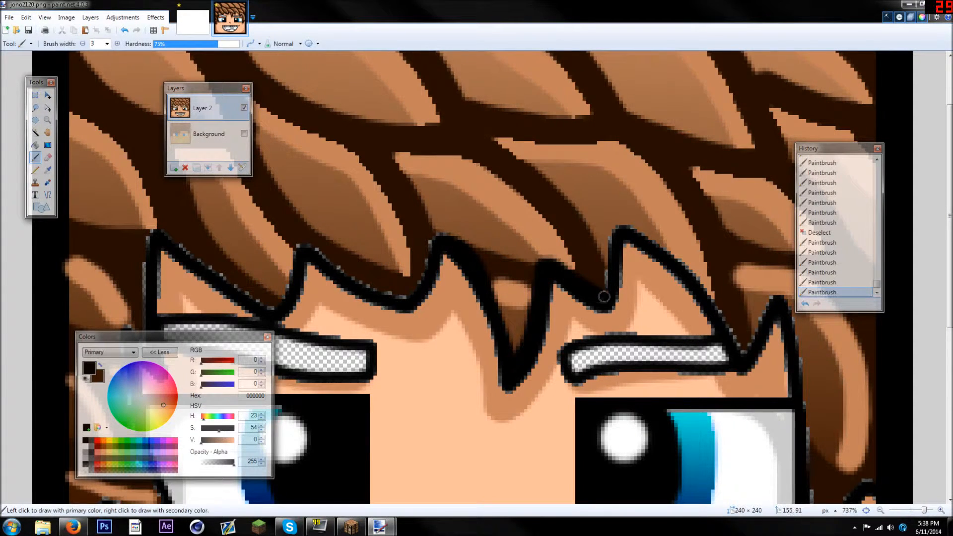
{"action": "left_click_drag", "start_coordinate": [654, 244], "coordinate": [686, 272]}
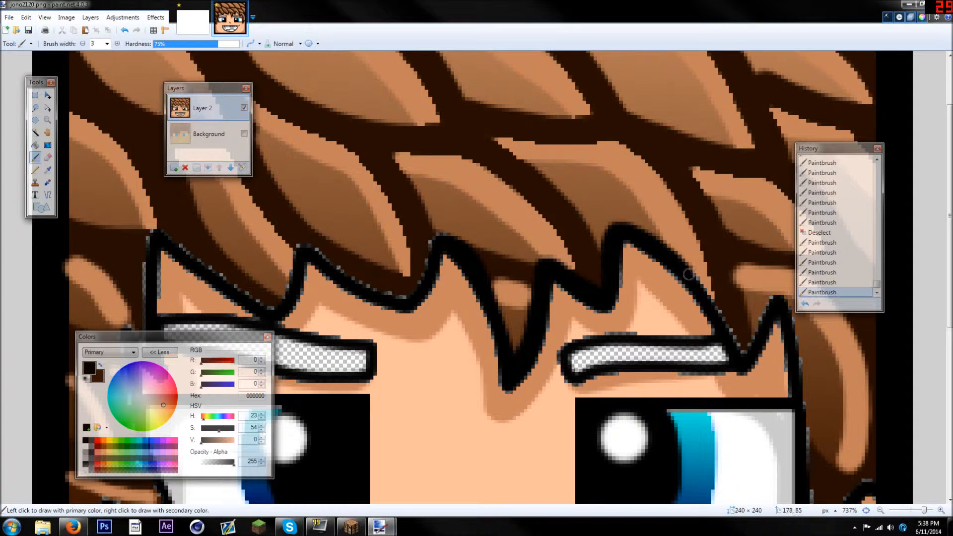
{"action": "left_click_drag", "start_coordinate": [771, 302], "coordinate": [782, 306]}
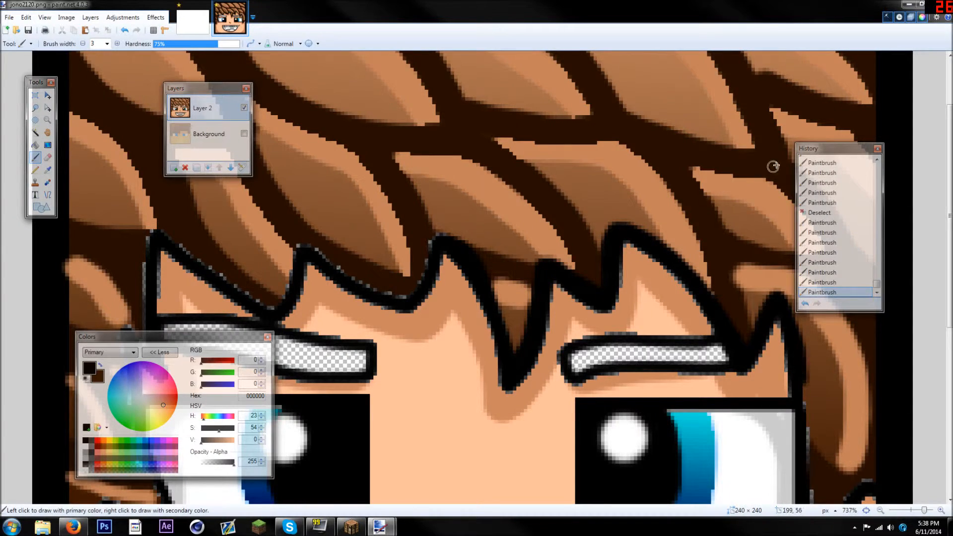
Retrace the right side lock's outline in black, moving the History window out of the way
{"action": "left_click_drag", "start_coordinate": [833, 148], "coordinate": [721, 74]}
{"action": "scroll", "coordinate": [798, 194], "scroll_direction": "down", "scroll_amount": 5}
{"action": "mouse_move", "coordinate": [801, 129]}
{"action": "left_mouse_down"}
{"action": "mouse_move", "coordinate": [813, 295]}
{"action": "mouse_move", "coordinate": [839, 256]}
{"action": "mouse_move", "coordinate": [868, 238]}
{"action": "mouse_move", "coordinate": [886, 237]}
{"action": "mouse_move", "coordinate": [848, 254]}
{"action": "mouse_move", "coordinate": [884, 256]}
{"action": "left_mouse_up"}
{"action": "mouse_move", "coordinate": [842, 284]}
{"action": "left_mouse_down"}
{"action": "mouse_move", "coordinate": [809, 311]}
{"action": "mouse_move", "coordinate": [801, 291]}
{"action": "left_mouse_up"}
{"action": "left_click_drag", "start_coordinate": [720, 73], "coordinate": [843, 304]}
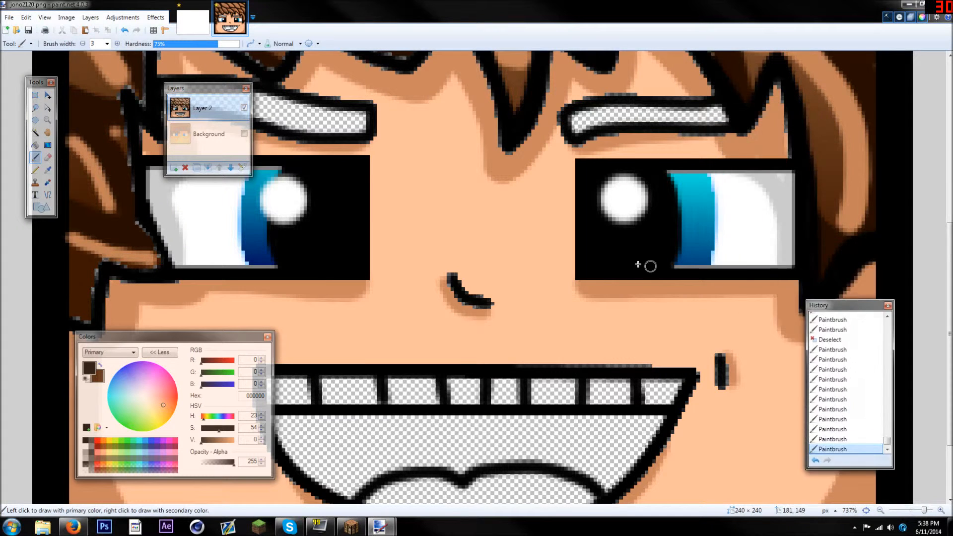
Thicken the black outline of the left fringe and left side lock, keeping the Layers window clear of the drawing
{"action": "scroll", "coordinate": [613, 239], "scroll_direction": "up", "scroll_amount": 3}
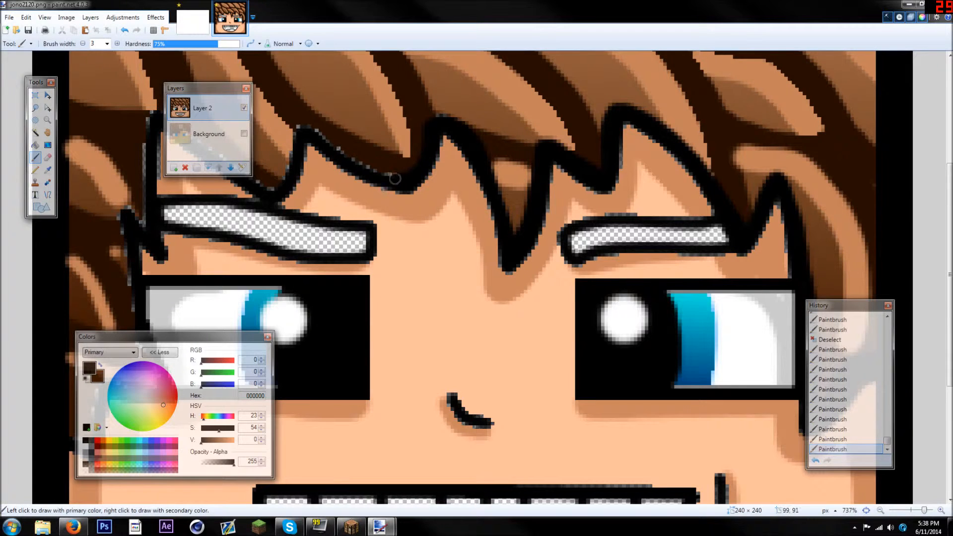
{"action": "mouse_move", "coordinate": [303, 133]}
{"action": "left_mouse_down"}
{"action": "mouse_move", "coordinate": [340, 153]}
{"action": "mouse_move", "coordinate": [303, 129]}
{"action": "mouse_move", "coordinate": [269, 196]}
{"action": "left_mouse_up"}
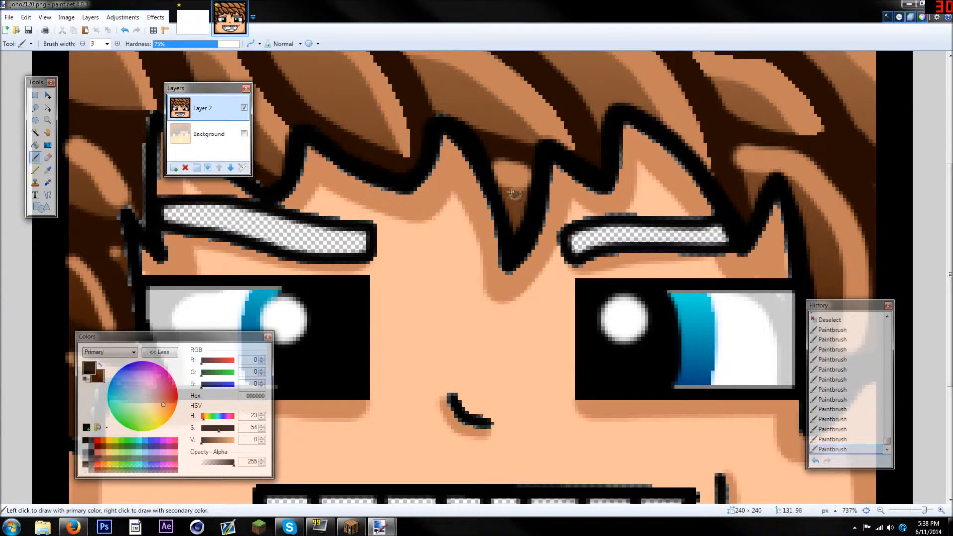
{"action": "left_click_drag", "start_coordinate": [223, 90], "coordinate": [546, 181]}
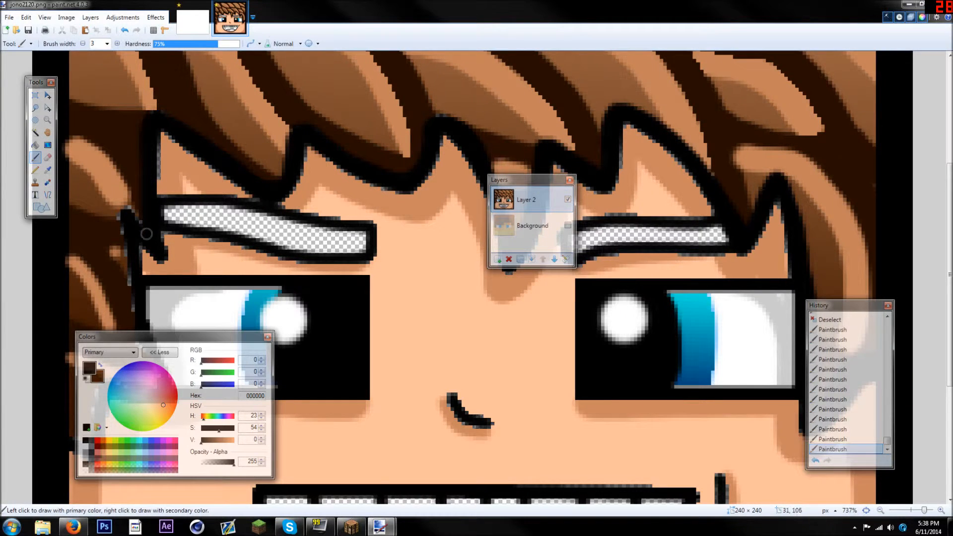
{"action": "scroll", "coordinate": [131, 216], "scroll_direction": "down", "scroll_amount": 3}
{"action": "mouse_move", "coordinate": [124, 116]}
{"action": "left_mouse_down"}
{"action": "mouse_move", "coordinate": [139, 226]}
{"action": "mouse_move", "coordinate": [157, 268]}
{"action": "mouse_move", "coordinate": [110, 258]}
{"action": "mouse_move", "coordinate": [95, 272]}
{"action": "left_mouse_up"}
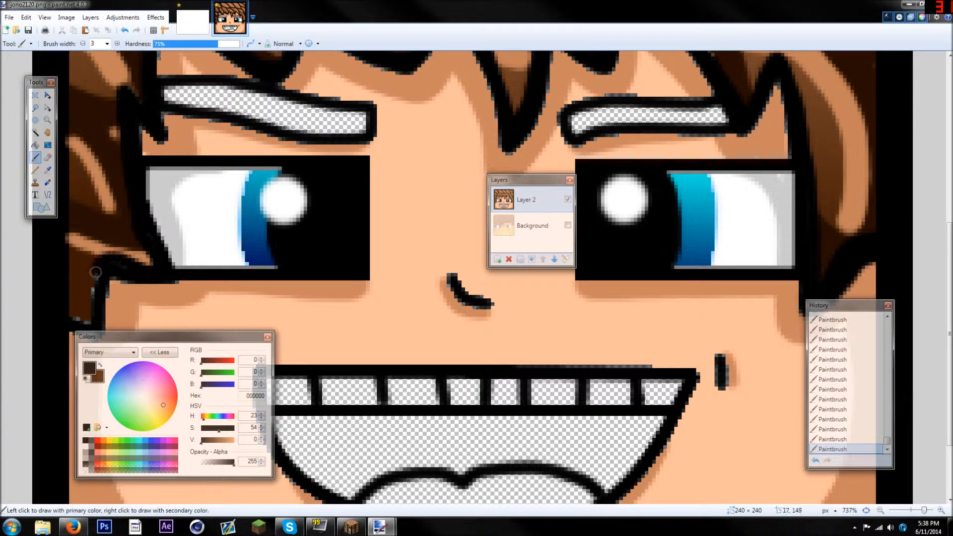
{"action": "scroll", "coordinate": [89, 294], "scroll_direction": "down", "scroll_amount": 6}
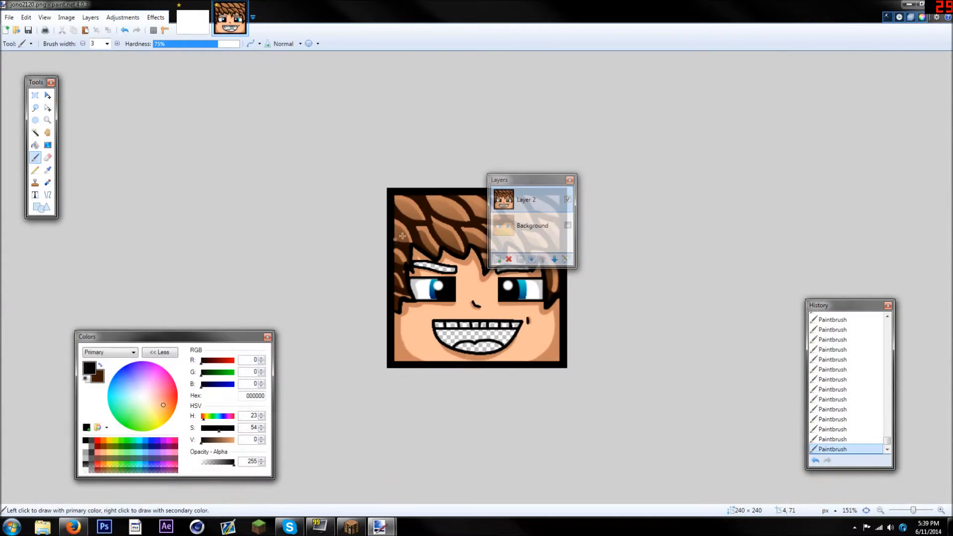
{"action": "left_click_drag", "start_coordinate": [519, 176], "coordinate": [766, 117]}
Sample the mid brown 845231 from the hair and fill both eyebrows with it
{"action": "scroll", "coordinate": [558, 238], "scroll_direction": "down", "scroll_amount": 3}
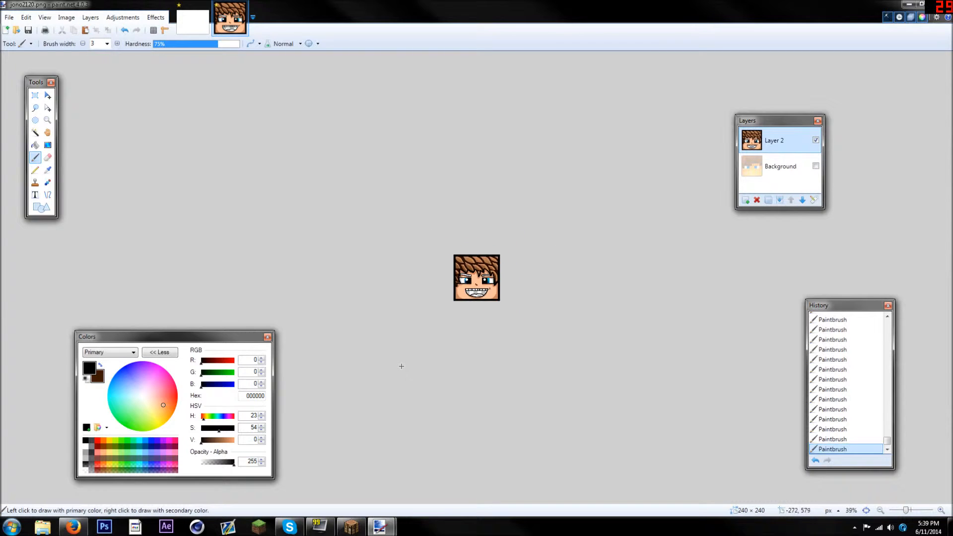
{"action": "scroll", "coordinate": [400, 365], "scroll_direction": "up", "scroll_amount": 6}
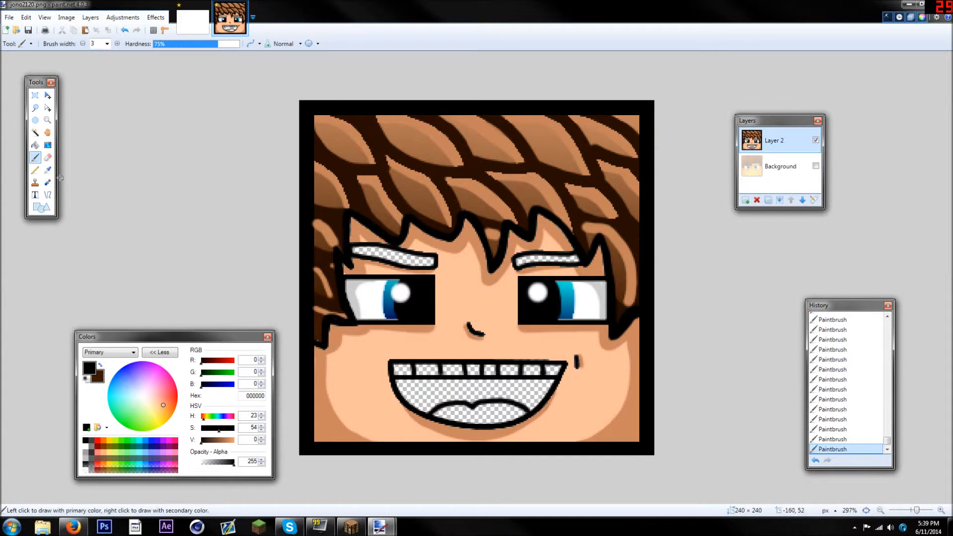
{"action": "left_click", "coordinate": [47, 170]}
{"action": "left_click", "coordinate": [374, 196]}
{"action": "key", "text": "f"}
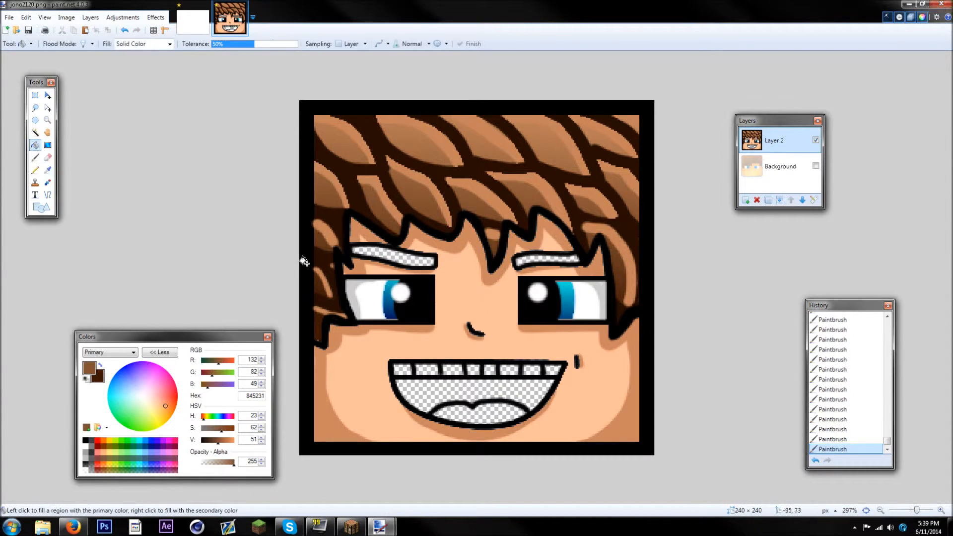
{"action": "left_click", "coordinate": [413, 258]}
{"action": "left_click", "coordinate": [542, 259]}
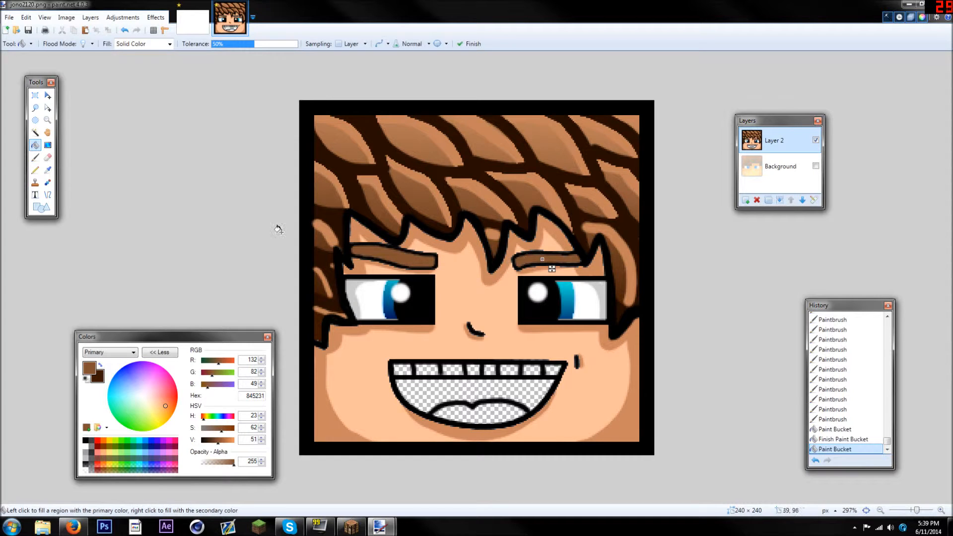
Select both eyebrows, shade their edges with the dark brown 260E00 sampled from the hair, and clear the selection
{"action": "left_click", "coordinate": [35, 132]}
{"action": "left_click", "coordinate": [416, 260]}
{"action": "left_click", "coordinate": [532, 261], "text": "ctrl"}
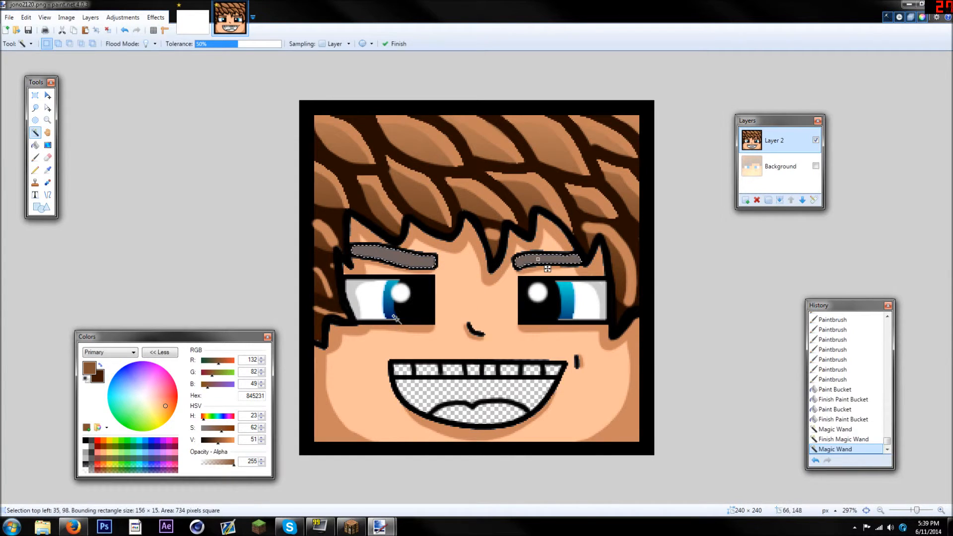
{"action": "scroll", "coordinate": [546, 269], "scroll_direction": "up", "scroll_amount": 3}
{"action": "left_click", "coordinate": [48, 170]}
{"action": "left_click", "coordinate": [244, 179]}
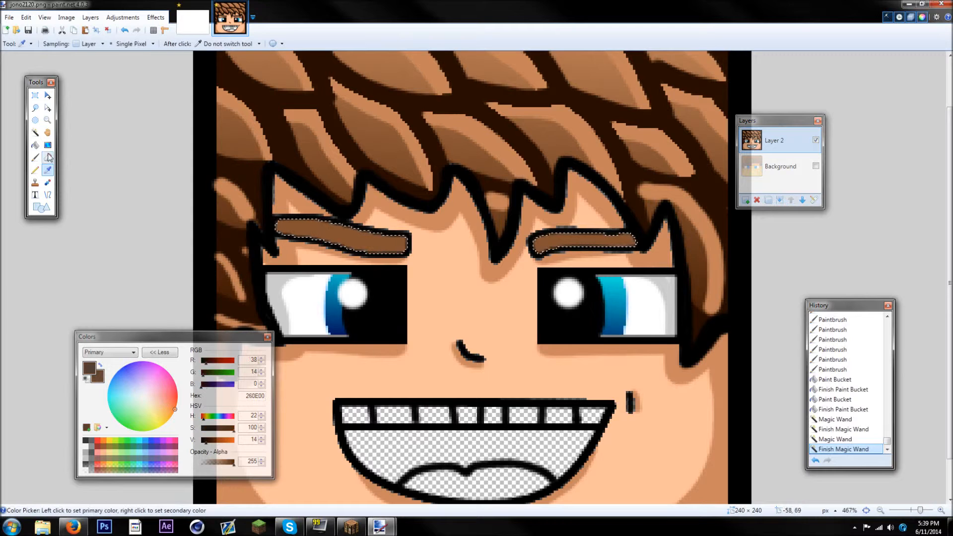
{"action": "left_click", "coordinate": [34, 157]}
{"action": "scroll", "coordinate": [474, 255], "scroll_direction": "up", "scroll_amount": 1}
{"action": "left_click_drag", "start_coordinate": [384, 247], "coordinate": [235, 225]}
{"action": "mouse_move", "coordinate": [677, 246]}
{"action": "left_mouse_down"}
{"action": "mouse_move", "coordinate": [563, 251]}
{"action": "mouse_move", "coordinate": [687, 243]}
{"action": "left_mouse_up"}
{"action": "left_click", "coordinate": [108, 30]}
{"action": "scroll", "coordinate": [240, 143], "scroll_direction": "down", "scroll_amount": 8}
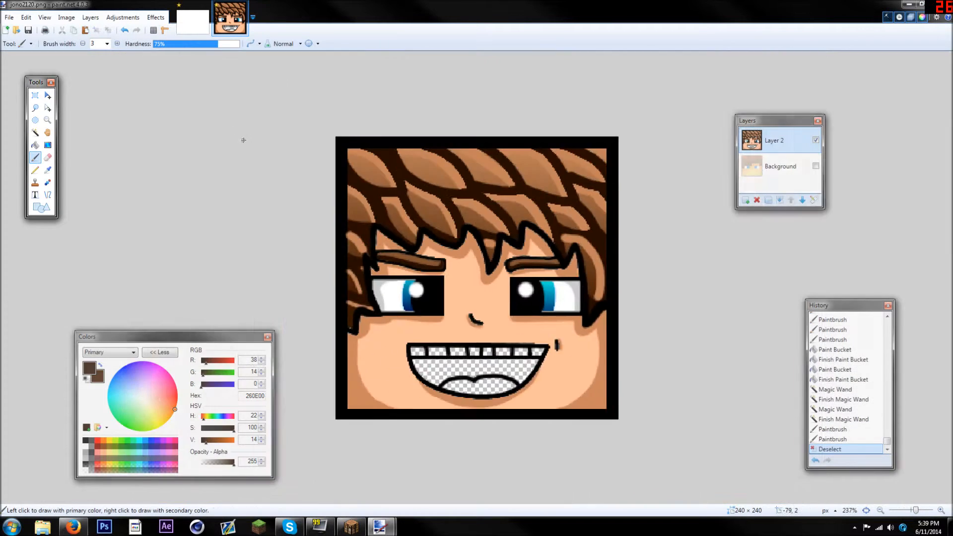
Fill all eight upper teeth with white using the Paint Bucket
{"action": "scroll", "coordinate": [627, 293], "scroll_direction": "up", "scroll_amount": 3}
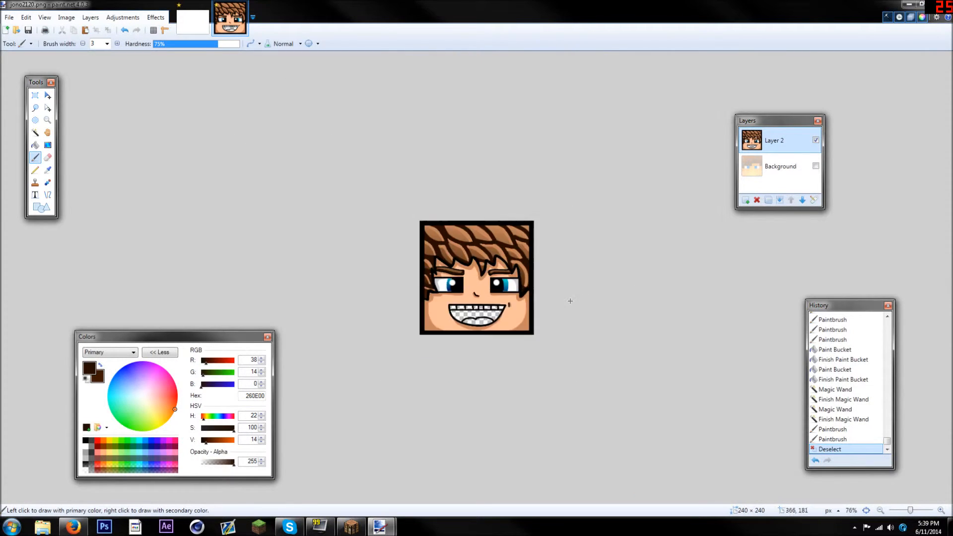
{"action": "scroll", "coordinate": [571, 298], "scroll_direction": "up", "scroll_amount": 2}
{"action": "scroll", "coordinate": [434, 315], "scroll_direction": "up", "scroll_amount": 1}
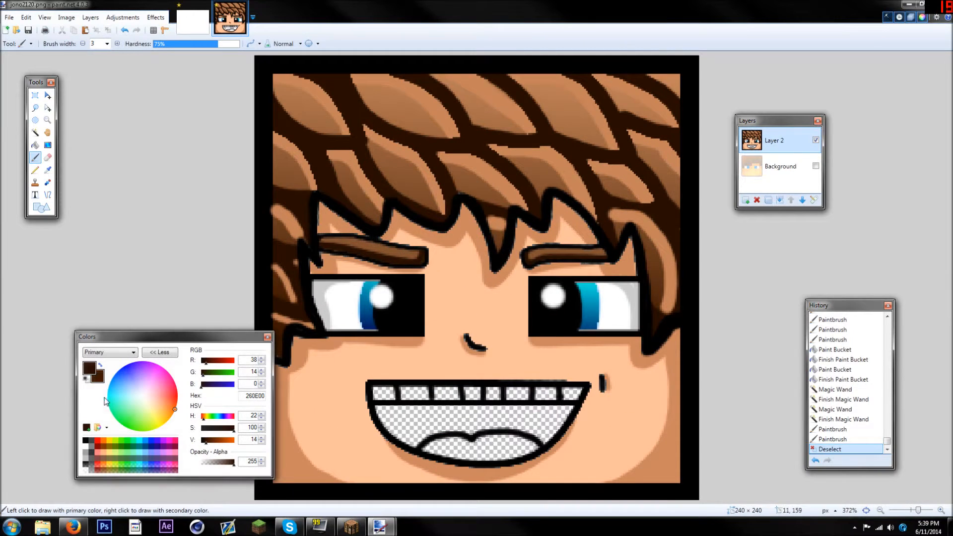
{"action": "left_click", "coordinate": [86, 446]}
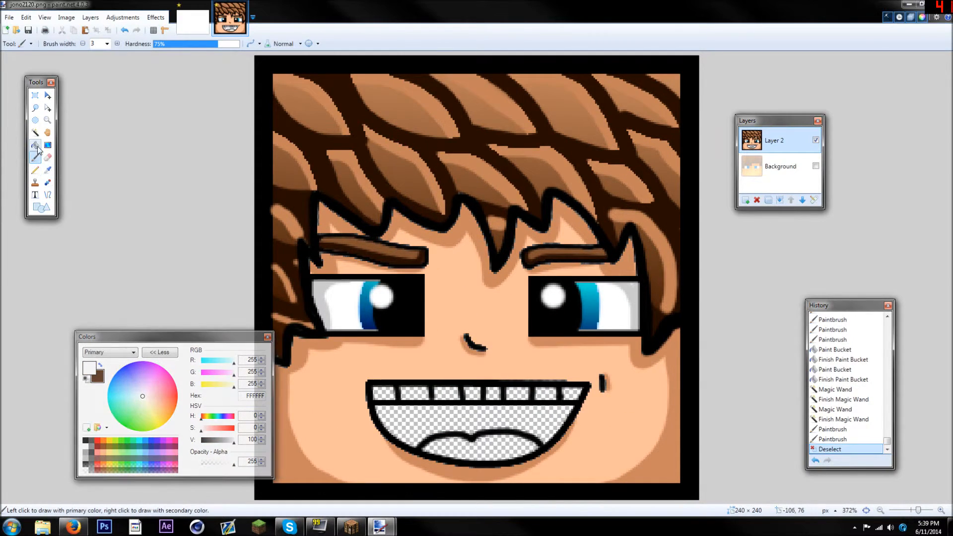
{"action": "key", "text": "f"}
{"action": "scroll", "coordinate": [481, 432], "scroll_direction": "up", "scroll_amount": 2}
{"action": "left_click", "coordinate": [390, 394]}
{"action": "left_click", "coordinate": [337, 370]}
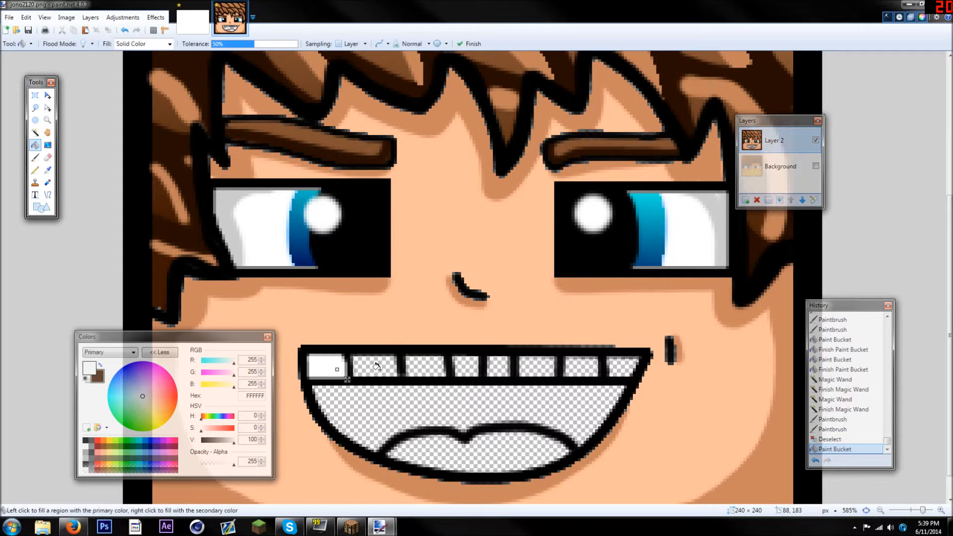
{"action": "left_click", "coordinate": [377, 368]}
{"action": "left_click", "coordinate": [424, 367]}
{"action": "left_click", "coordinate": [466, 367]}
{"action": "left_click", "coordinate": [501, 367]}
{"action": "left_click", "coordinate": [538, 366]}
{"action": "left_click", "coordinate": [574, 368]}
{"action": "left_click", "coordinate": [621, 368]}
{"action": "scroll", "coordinate": [304, 321], "scroll_direction": "down", "scroll_amount": 3}
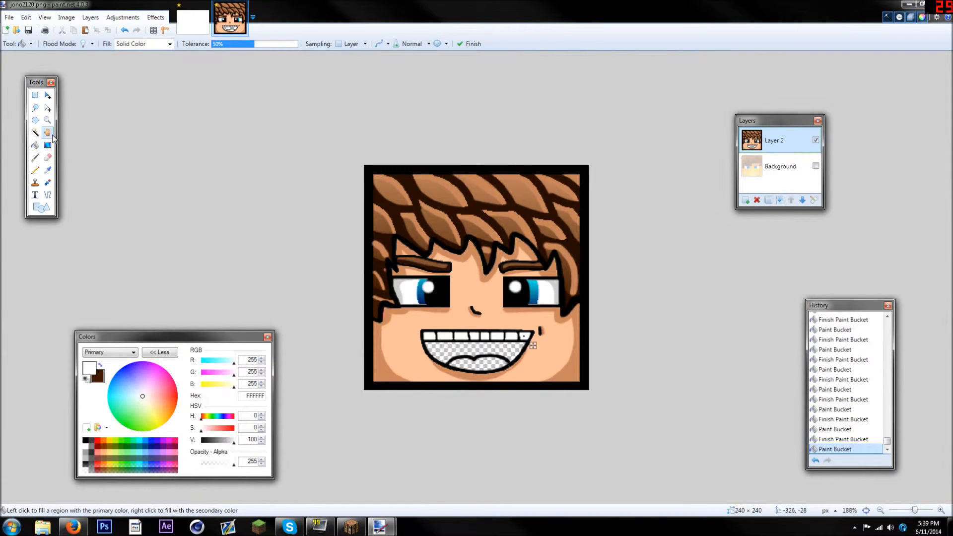
Set the primary colour to black and fill the mouth interior between the teeth and the tongue
{"action": "left_click", "coordinate": [35, 157]}
{"action": "scroll", "coordinate": [171, 345], "scroll_direction": "up", "scroll_amount": 4}
{"action": "left_click_drag", "start_coordinate": [205, 441], "coordinate": [177, 439]}
{"action": "scroll", "coordinate": [149, 404], "scroll_direction": "up", "scroll_amount": 3}
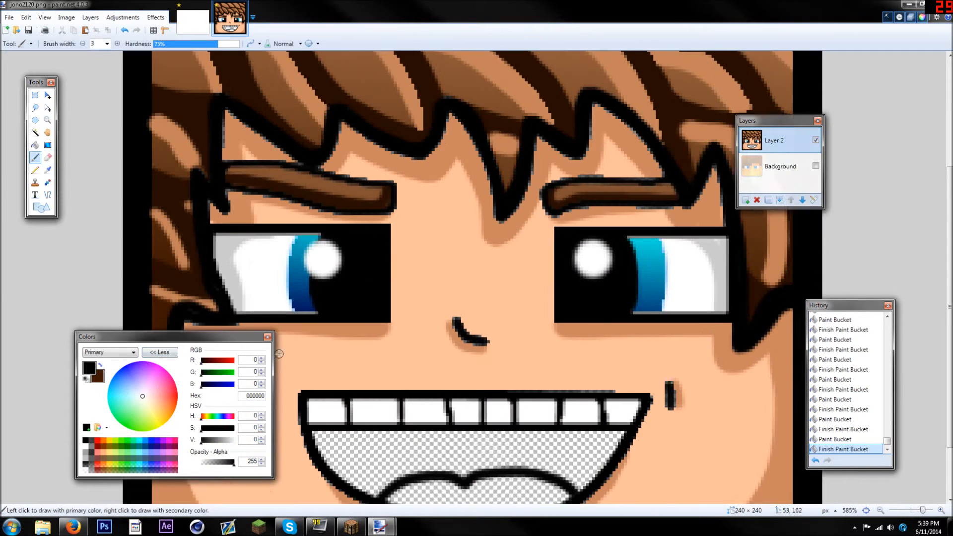
{"action": "scroll", "coordinate": [370, 369], "scroll_direction": "down", "scroll_amount": 2}
{"action": "left_click", "coordinate": [35, 145]}
{"action": "left_click", "coordinate": [428, 414]}
Brush black over the faint seams left along the inside edges of the mouth
{"action": "left_click", "coordinate": [39, 159]}
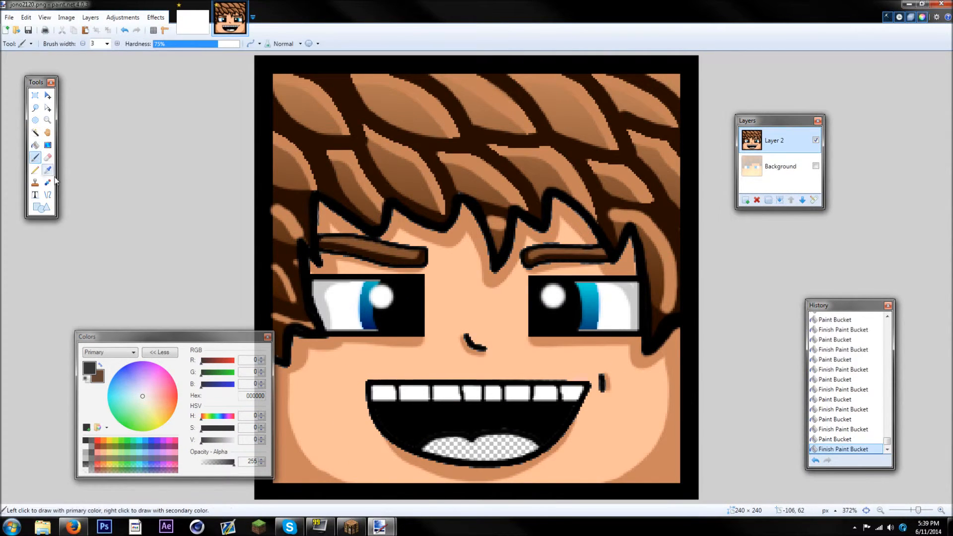
{"action": "scroll", "coordinate": [477, 407], "scroll_direction": "up", "scroll_amount": 2}
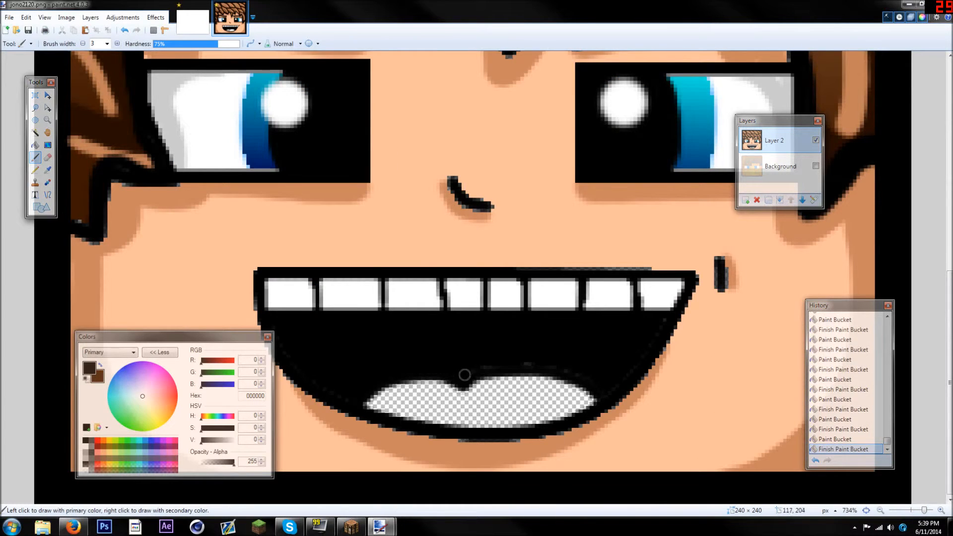
{"action": "left_click_drag", "start_coordinate": [659, 323], "coordinate": [660, 322]}
{"action": "left_click_drag", "start_coordinate": [277, 333], "coordinate": [284, 351]}
{"action": "scroll", "coordinate": [280, 349], "scroll_direction": "down", "scroll_amount": 3}
Set the primary colour to red B52C27, select the tongue area and fill it
{"action": "left_click_drag", "start_coordinate": [165, 385], "coordinate": [192, 396]}
{"action": "left_click_drag", "start_coordinate": [229, 430], "coordinate": [226, 442]}
{"action": "left_click", "coordinate": [35, 132]}
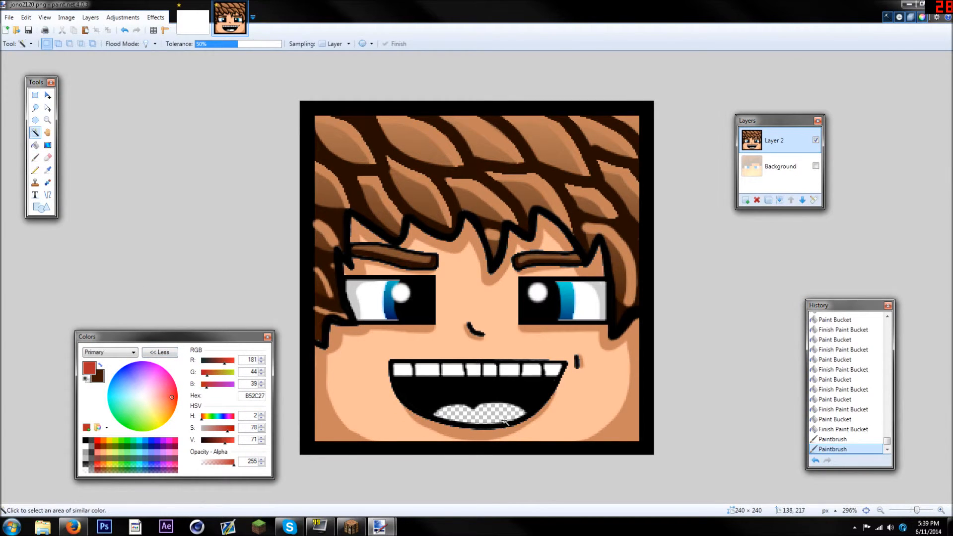
{"action": "left_click", "coordinate": [497, 412]}
{"action": "left_click", "coordinate": [35, 145]}
{"action": "left_click", "coordinate": [493, 416]}
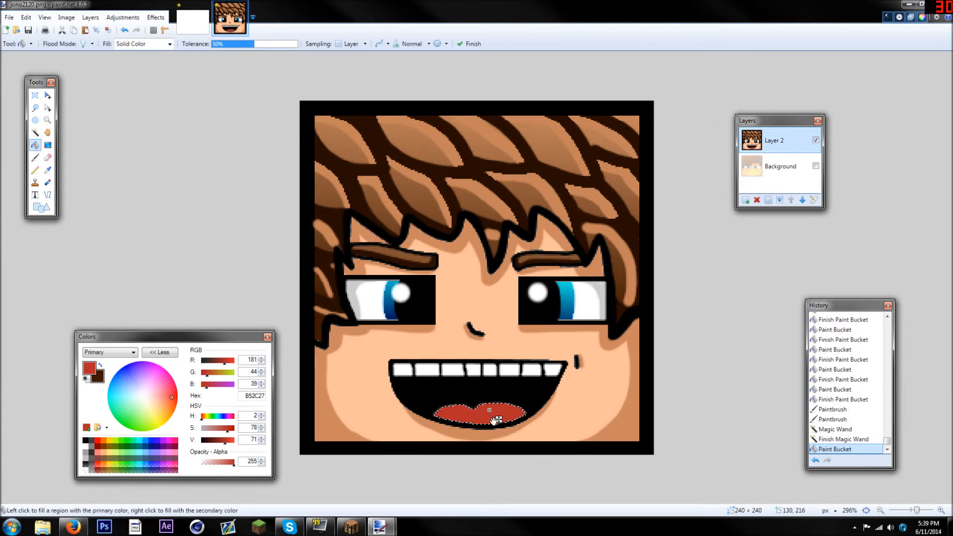
Darken the red to 631815 and paint a shadow along the tongue's upper edge and centre crease
{"action": "scroll", "coordinate": [493, 416], "scroll_direction": "up", "scroll_amount": 3}
{"action": "left_click", "coordinate": [48, 169]}
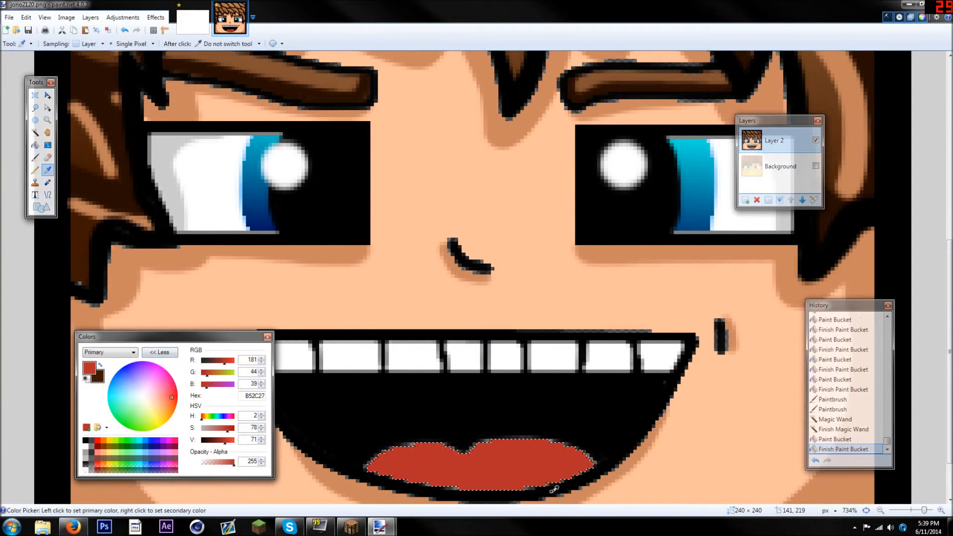
{"action": "left_click_drag", "start_coordinate": [226, 442], "coordinate": [214, 441]}
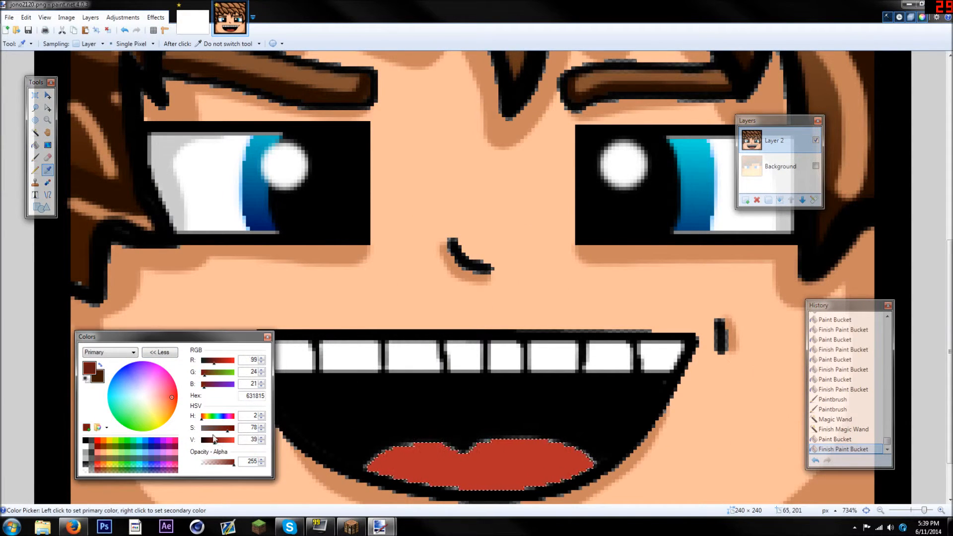
{"action": "left_click", "coordinate": [34, 157]}
{"action": "mouse_move", "coordinate": [365, 470]}
{"action": "left_mouse_down"}
{"action": "mouse_move", "coordinate": [412, 450]}
{"action": "mouse_move", "coordinate": [463, 463]}
{"action": "mouse_move", "coordinate": [546, 454]}
{"action": "mouse_move", "coordinate": [600, 469]}
{"action": "mouse_move", "coordinate": [586, 455]}
{"action": "mouse_move", "coordinate": [492, 436]}
{"action": "mouse_move", "coordinate": [468, 447]}
{"action": "mouse_move", "coordinate": [511, 442]}
{"action": "mouse_move", "coordinate": [459, 452]}
{"action": "mouse_move", "coordinate": [416, 440]}
{"action": "mouse_move", "coordinate": [382, 448]}
{"action": "mouse_move", "coordinate": [461, 448]}
{"action": "mouse_move", "coordinate": [464, 499]}
{"action": "mouse_move", "coordinate": [480, 433]}
{"action": "mouse_move", "coordinate": [518, 421]}
{"action": "mouse_move", "coordinate": [465, 467]}
{"action": "mouse_move", "coordinate": [443, 433]}
{"action": "left_mouse_up"}
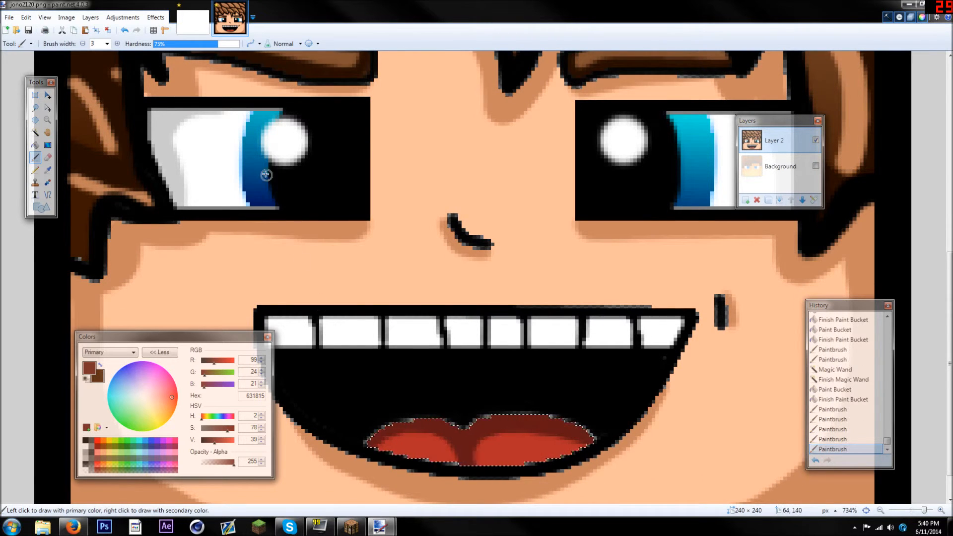
Deselect the tongue area and check the whole face at a reduced view
{"action": "left_click", "coordinate": [107, 29]}
{"action": "scroll", "coordinate": [476, 376], "scroll_direction": "down", "scroll_amount": 6}
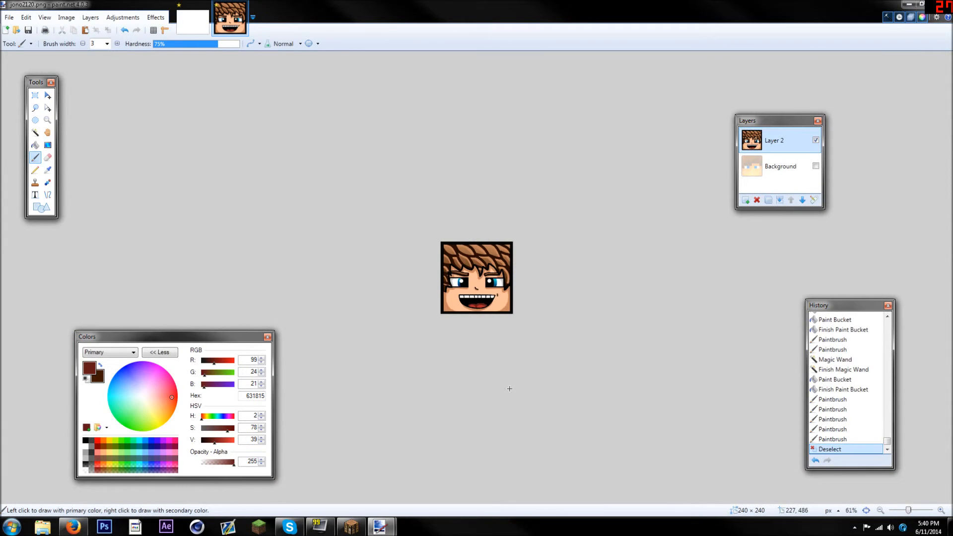
{"action": "scroll", "coordinate": [509, 388], "scroll_direction": "up", "scroll_amount": 8}
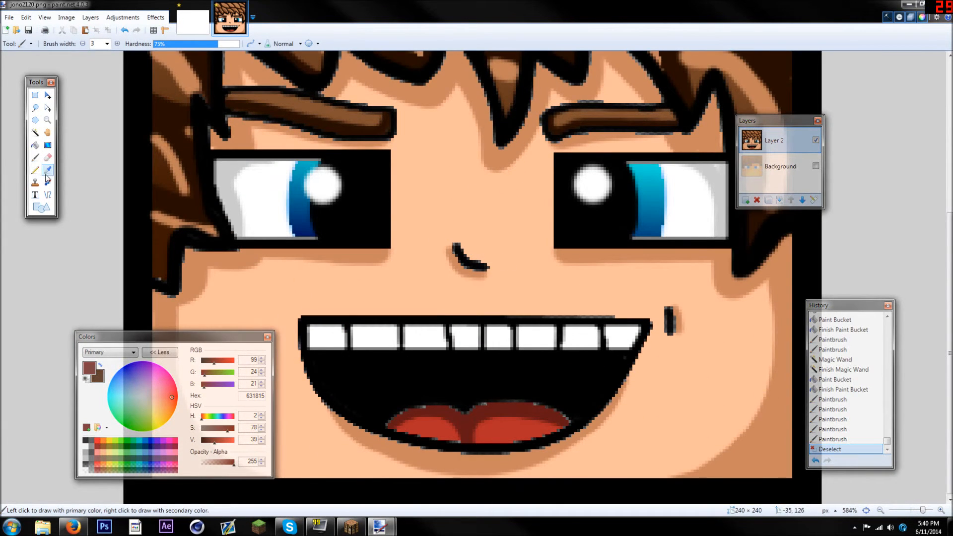
Sample black from the image and brush over the remaining flaws around the teeth and mouth interior
{"action": "left_click", "coordinate": [47, 170]}
{"action": "left_click", "coordinate": [60, 134]}
{"action": "left_click", "coordinate": [36, 157]}
{"action": "scroll", "coordinate": [618, 389], "scroll_direction": "up", "scroll_amount": 3}
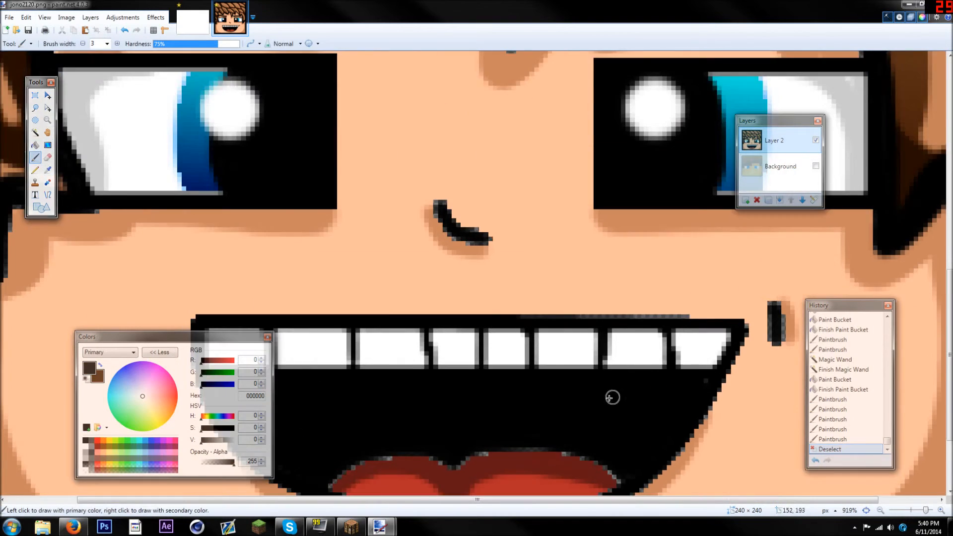
{"action": "mouse_move", "coordinate": [466, 343]}
{"action": "left_mouse_down"}
{"action": "mouse_move", "coordinate": [533, 332]}
{"action": "mouse_move", "coordinate": [579, 337]}
{"action": "mouse_move", "coordinate": [619, 360]}
{"action": "left_mouse_up"}
{"action": "mouse_move", "coordinate": [438, 341]}
{"action": "left_mouse_down"}
{"action": "mouse_move", "coordinate": [357, 344]}
{"action": "mouse_move", "coordinate": [323, 365]}
{"action": "left_mouse_up"}
{"action": "scroll", "coordinate": [397, 334], "scroll_direction": "down", "scroll_amount": 5}
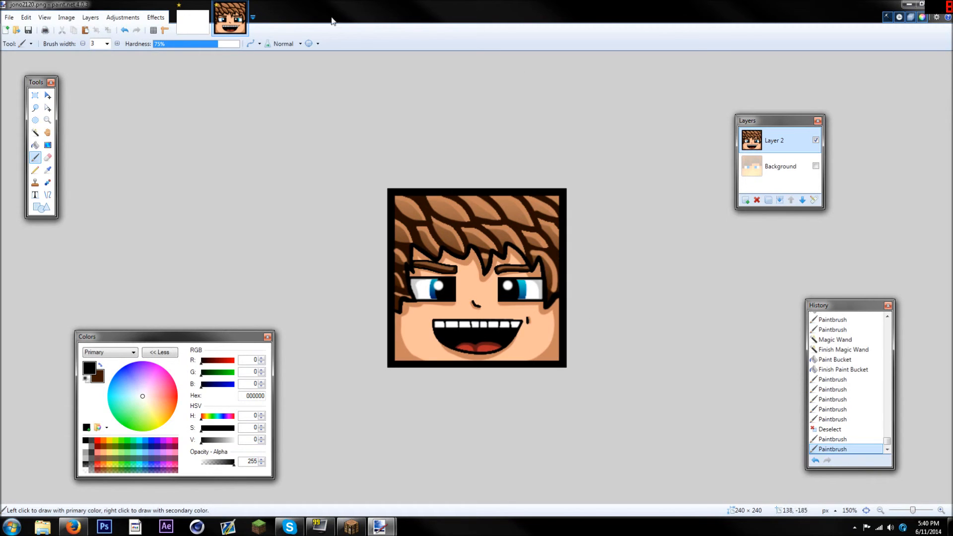
Save the avatar to the Desktop as a PNG named jono2120 with auto-detected bit depth
{"action": "left_click", "coordinate": [8, 16]}
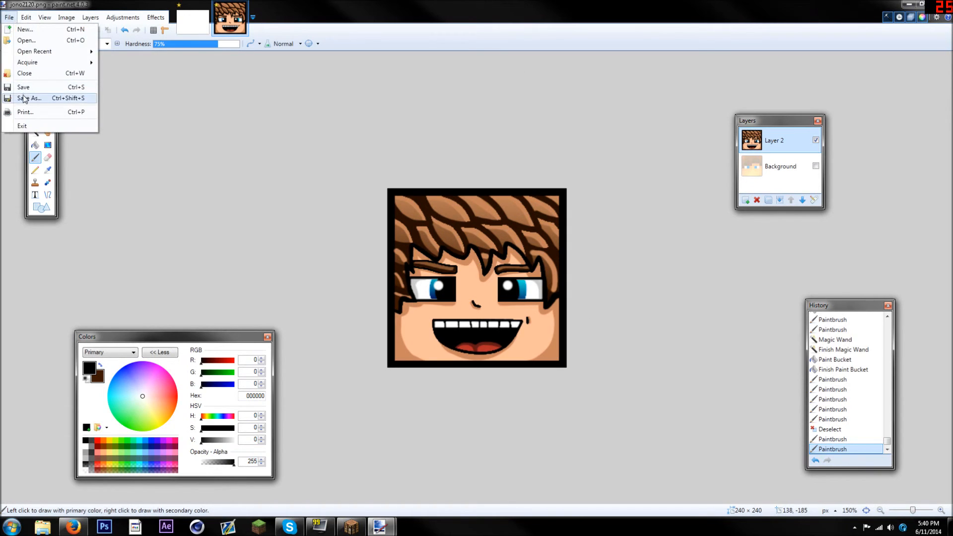
{"action": "left_click", "coordinate": [22, 96]}
{"action": "left_click_drag", "start_coordinate": [316, 215], "coordinate": [316, 183]}
{"action": "left_click", "coordinate": [292, 203]}
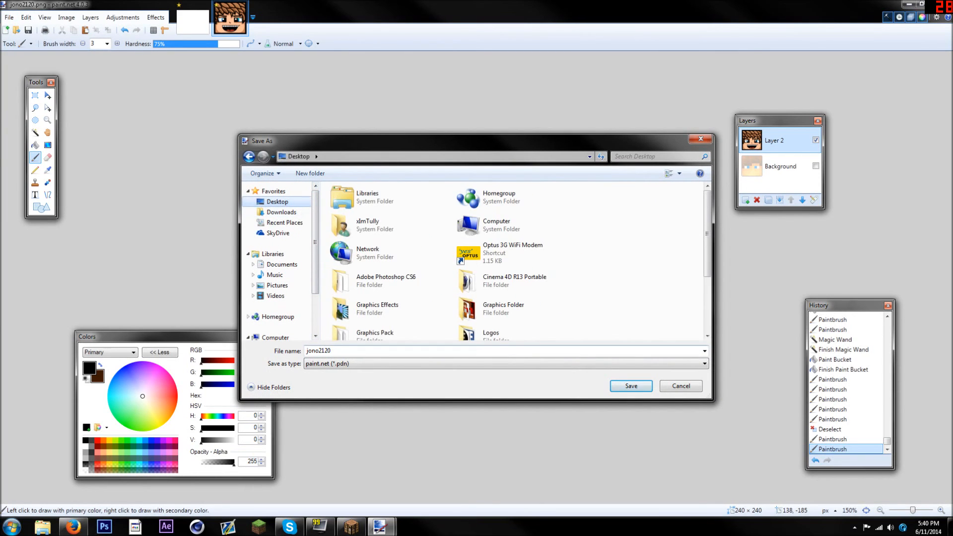
{"action": "left_click", "coordinate": [384, 369]}
{"action": "left_click", "coordinate": [377, 410]}
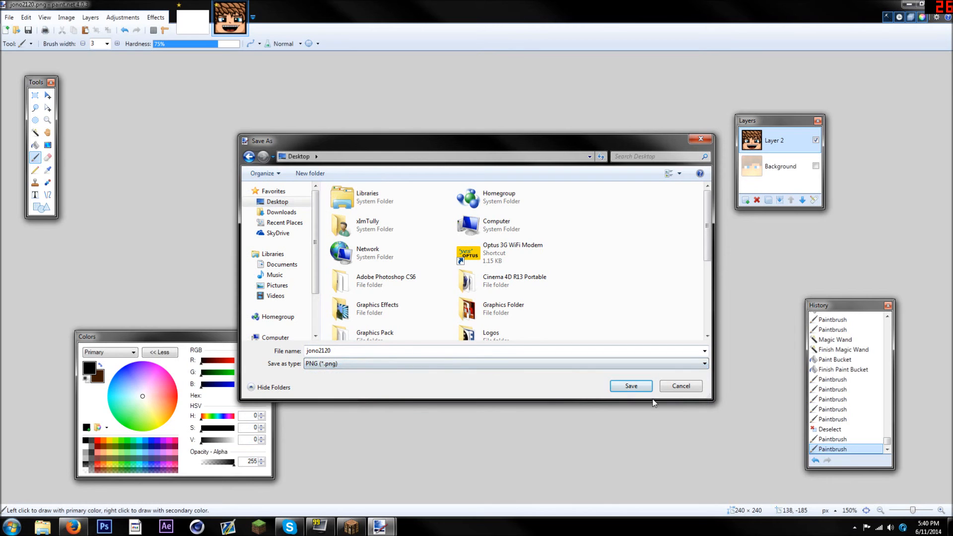
{"action": "left_click", "coordinate": [639, 387]}
{"action": "left_click", "coordinate": [524, 293]}
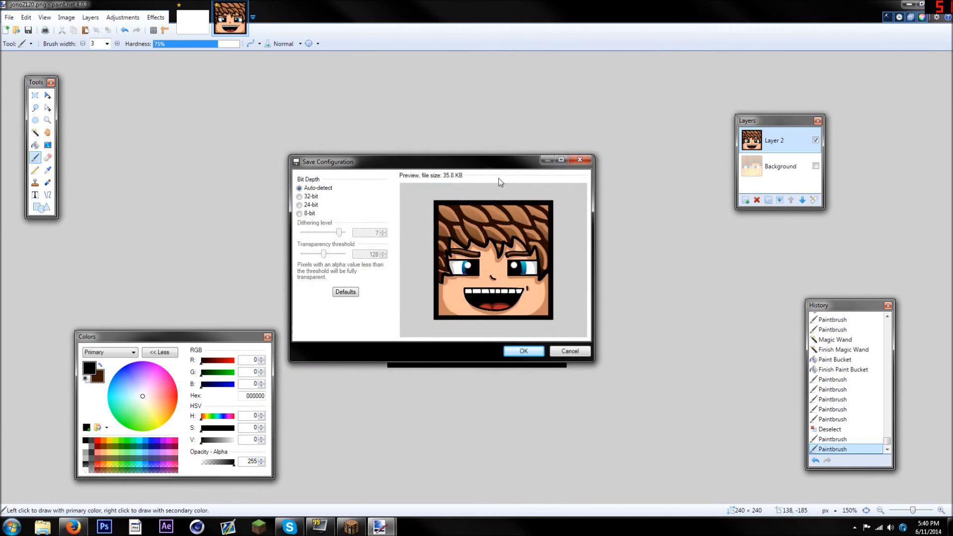
{"action": "left_click", "coordinate": [511, 349]}
{"action": "left_click", "coordinate": [468, 276]}
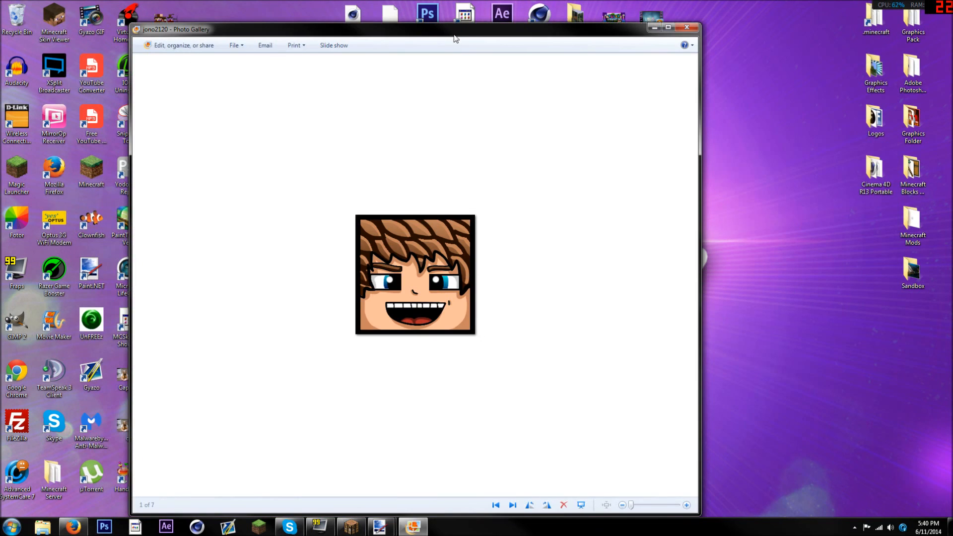
Open the saved jono2120 image from the desktop in Photo Gallery and view it enlarged
{"action": "double_click", "coordinate": [454, 33]}
{"action": "scroll", "coordinate": [471, 252], "scroll_direction": "up", "scroll_amount": 3}
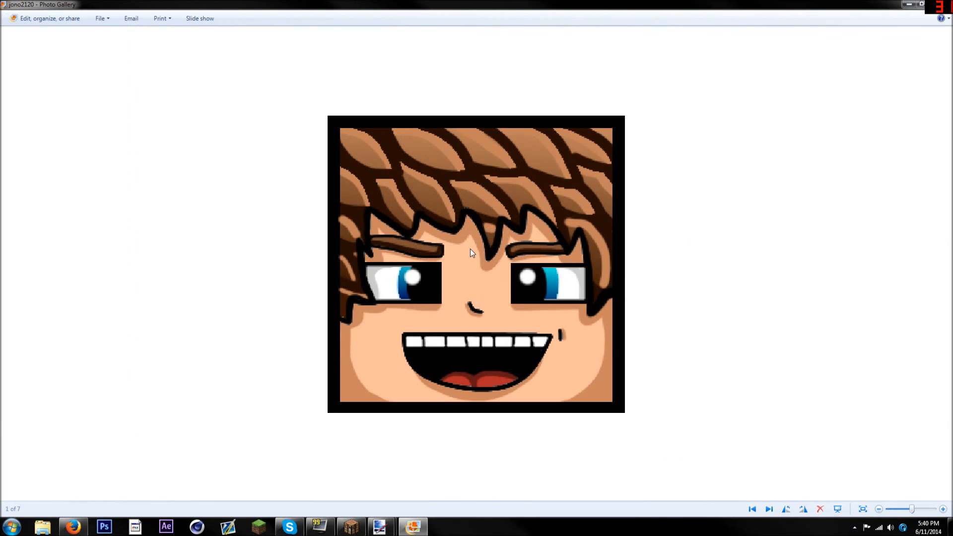